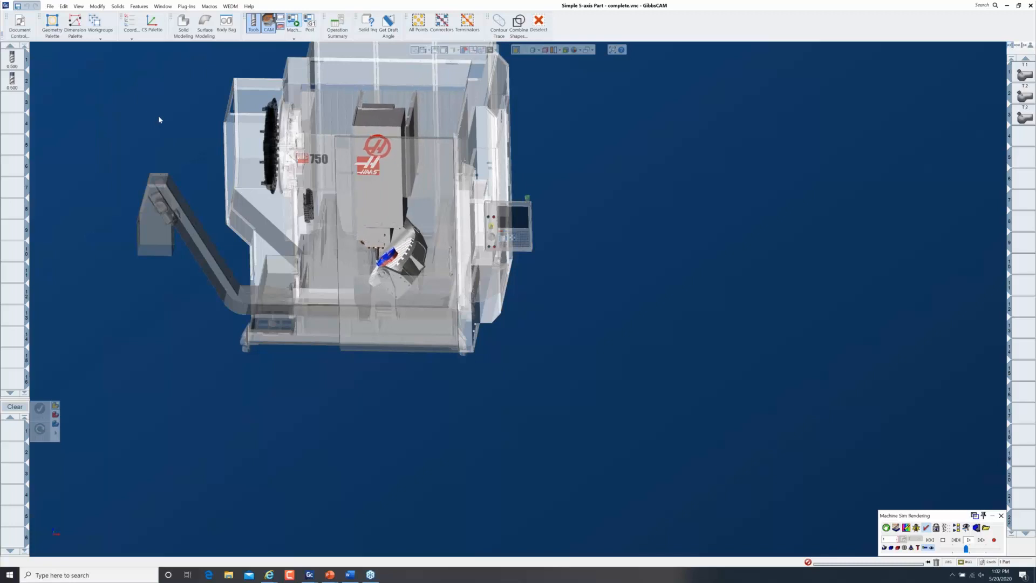
Close the Machine Sim view to return to the figure-eight pocket part in its stock box
{"action": "left_click_drag", "start_coordinate": [159, 118], "coordinate": [485, 358]}
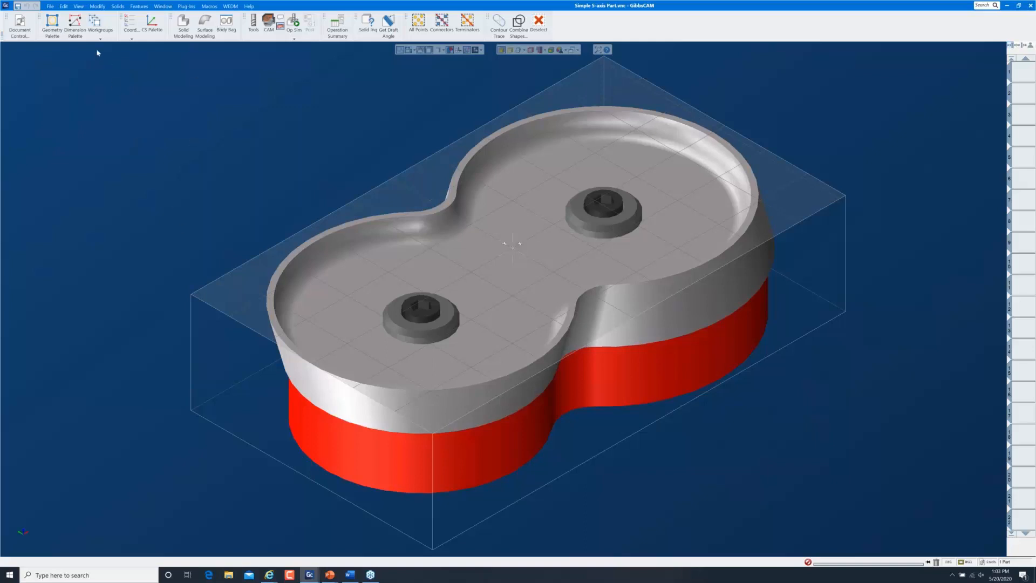
Make the YZ plane active and select the right lobe's pocket wall face
{"action": "left_click", "coordinate": [131, 24]}
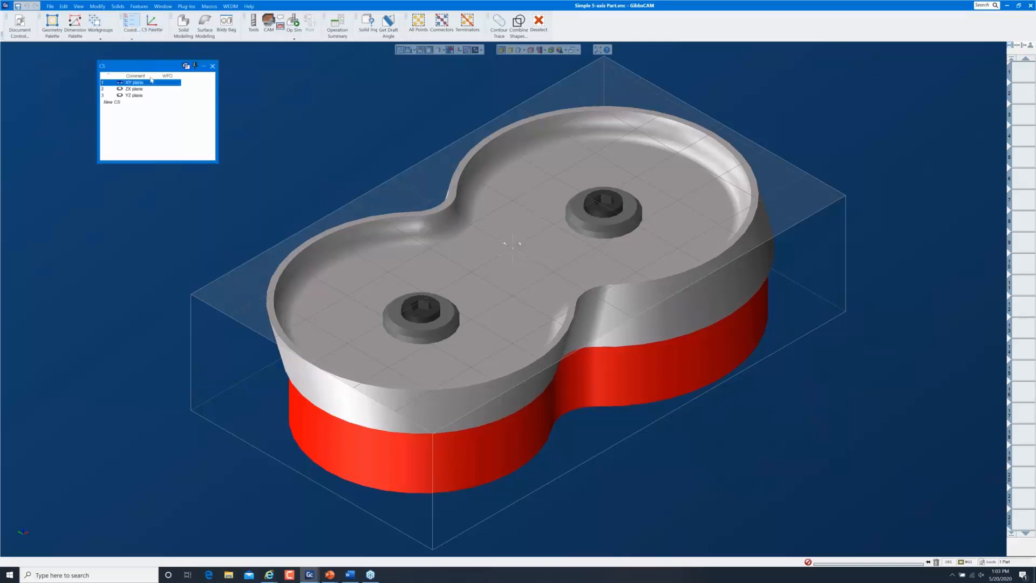
{"action": "left_click", "coordinate": [144, 97]}
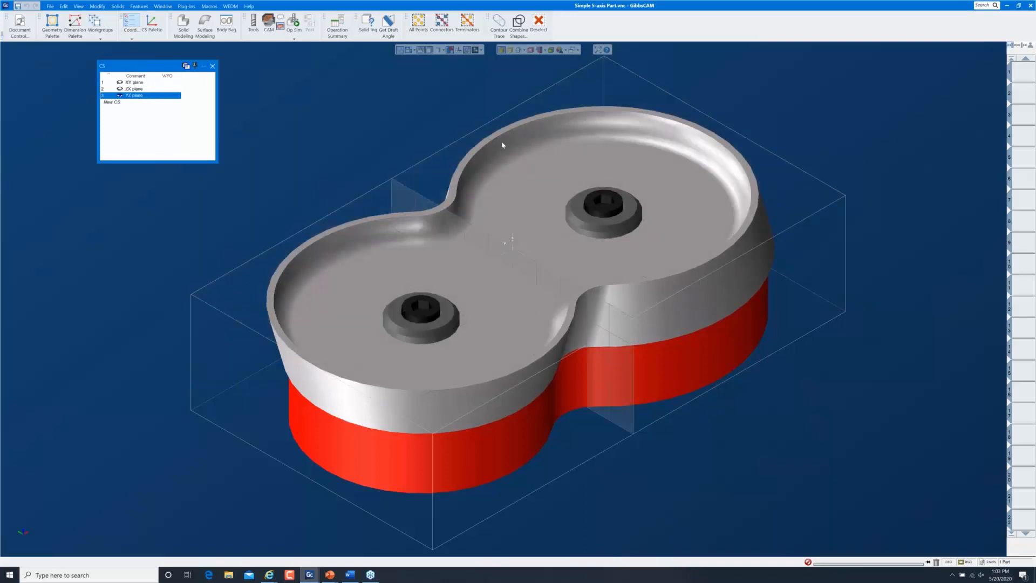
{"action": "left_click", "coordinate": [522, 133]}
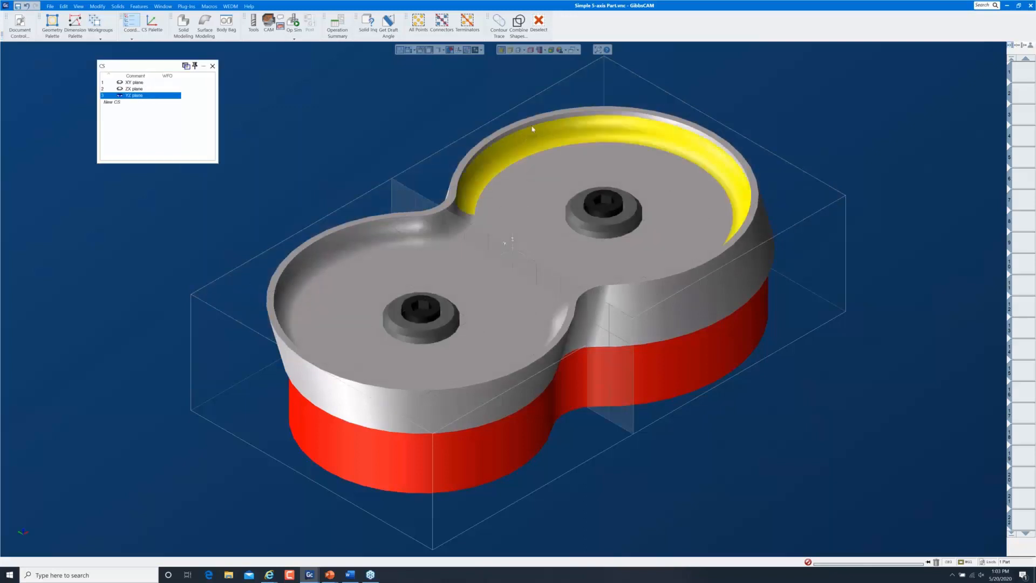
{"action": "left_click", "coordinate": [537, 129]}
Show the cross-section profile and slice plane, zoom into the right side, and hide geometry wires
{"action": "left_click", "coordinate": [519, 52]}
{"action": "left_click", "coordinate": [513, 51]}
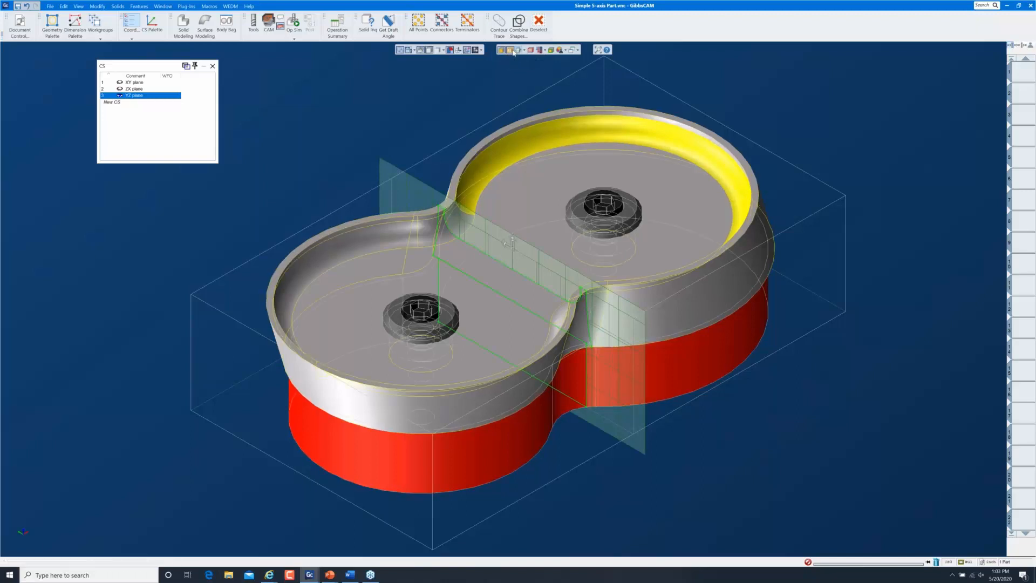
{"action": "left_click", "coordinate": [519, 52]}
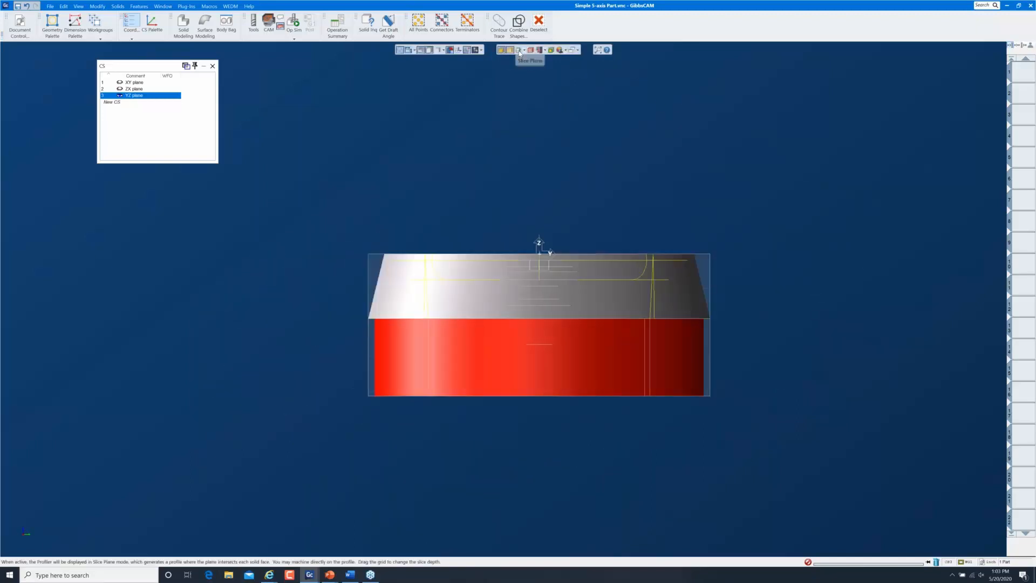
{"action": "left_click", "coordinate": [520, 52]}
{"action": "left_click_drag", "start_coordinate": [557, 209], "coordinate": [723, 367]}
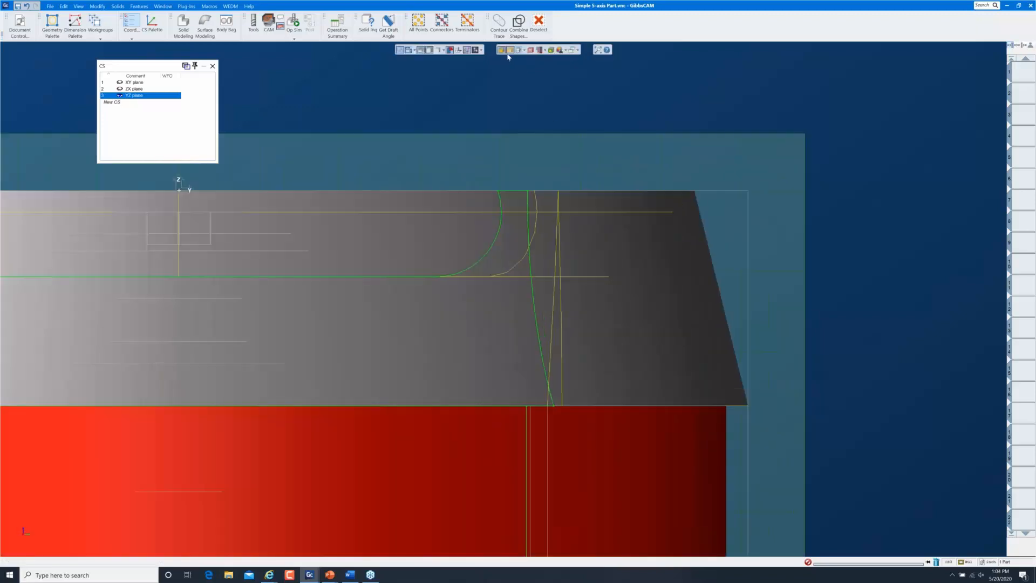
{"action": "left_click", "coordinate": [509, 52]}
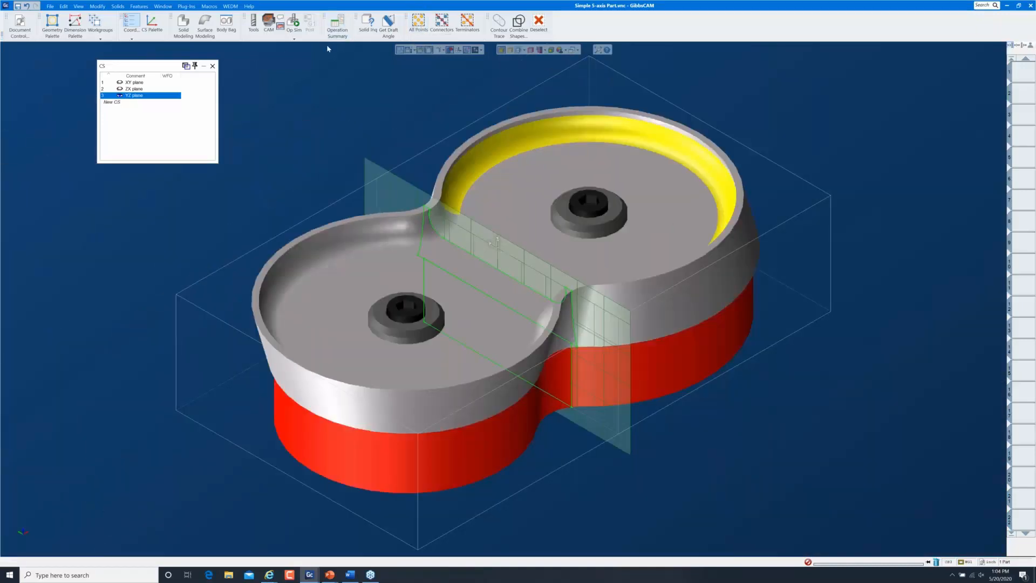
Check the wall's minimum curvature radius, reactivate the XY plane, and hide the section display
{"action": "left_click", "coordinate": [368, 23]}
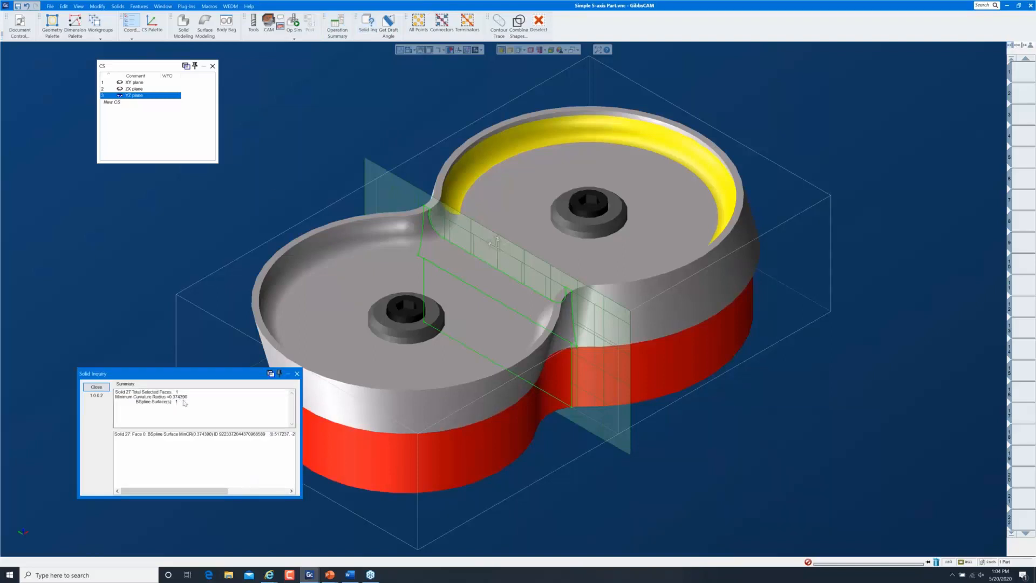
{"action": "left_click", "coordinate": [297, 373]}
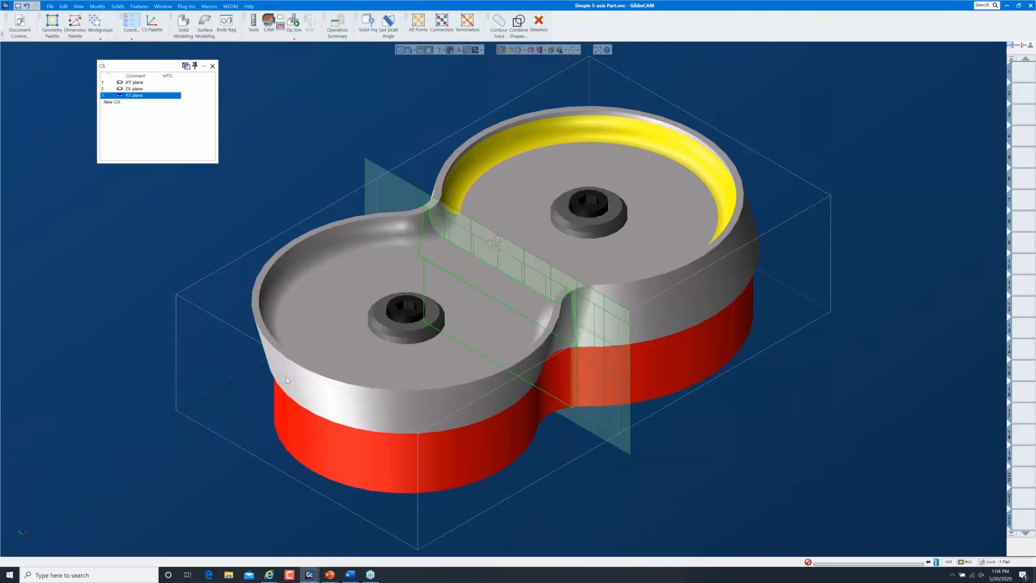
{"action": "left_click", "coordinate": [147, 82]}
{"action": "left_click", "coordinate": [212, 66]}
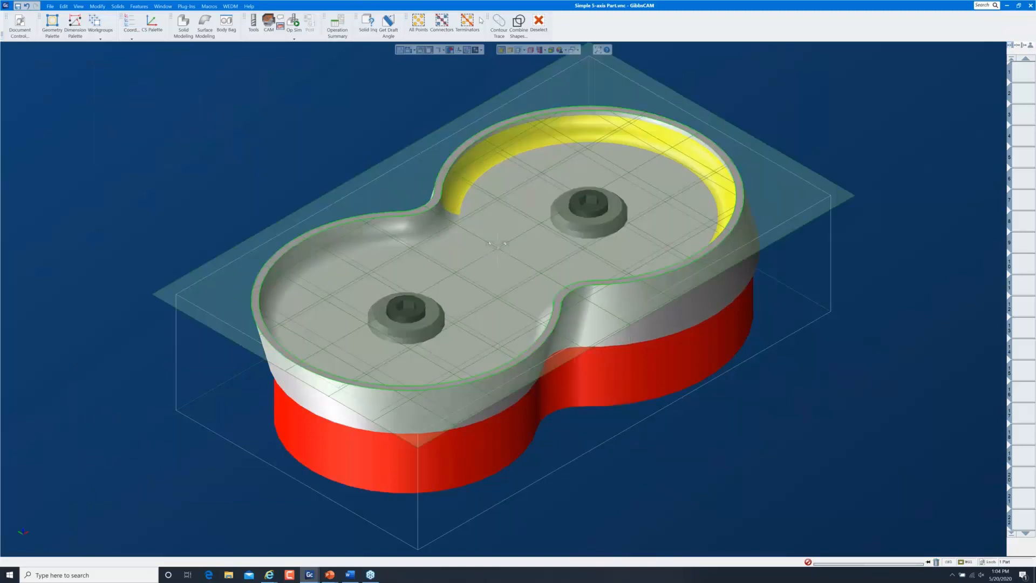
{"action": "left_click", "coordinate": [518, 51]}
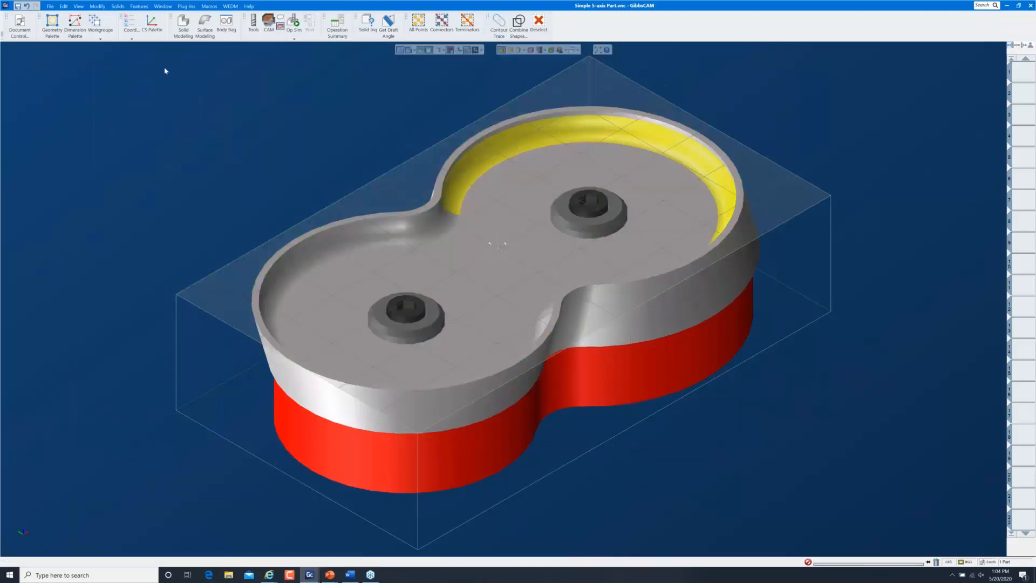
{"action": "left_click", "coordinate": [268, 22]}
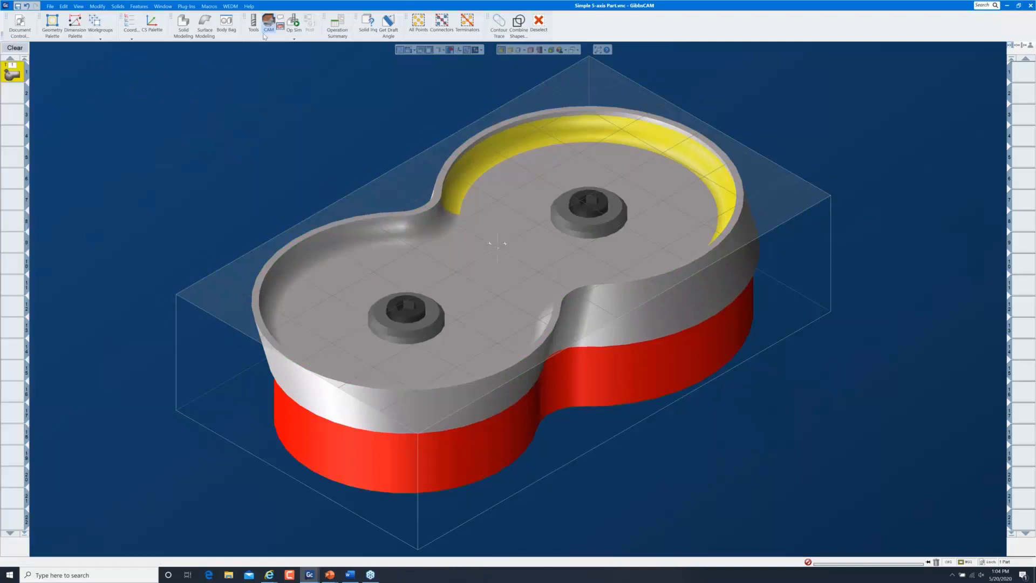
Create a new Mill 5-Axis process in slot 1 using the 0.500 ball end mill
{"action": "left_click", "coordinate": [14, 48]}
{"action": "double_click", "coordinate": [15, 71]}
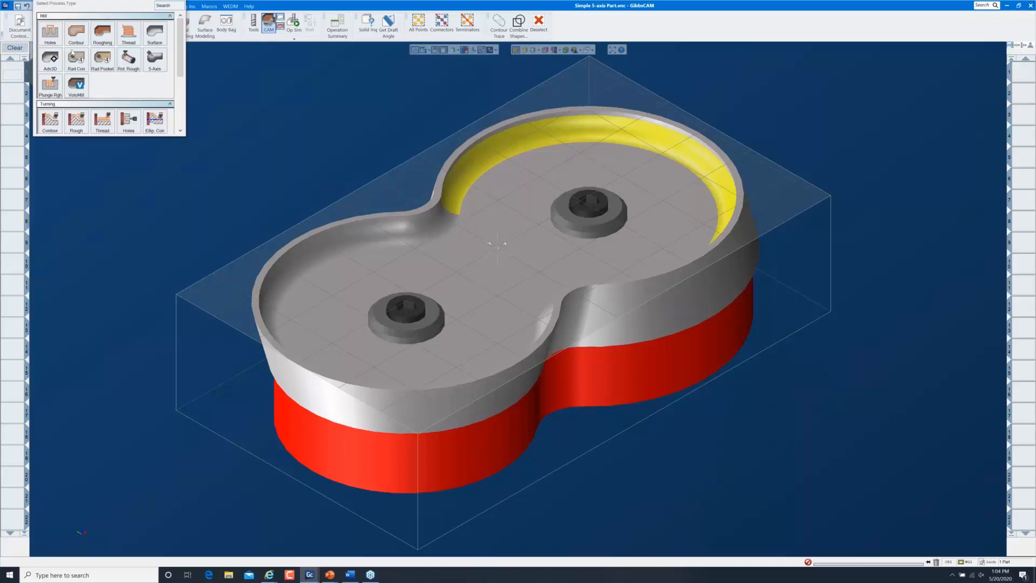
{"action": "left_click", "coordinate": [162, 65]}
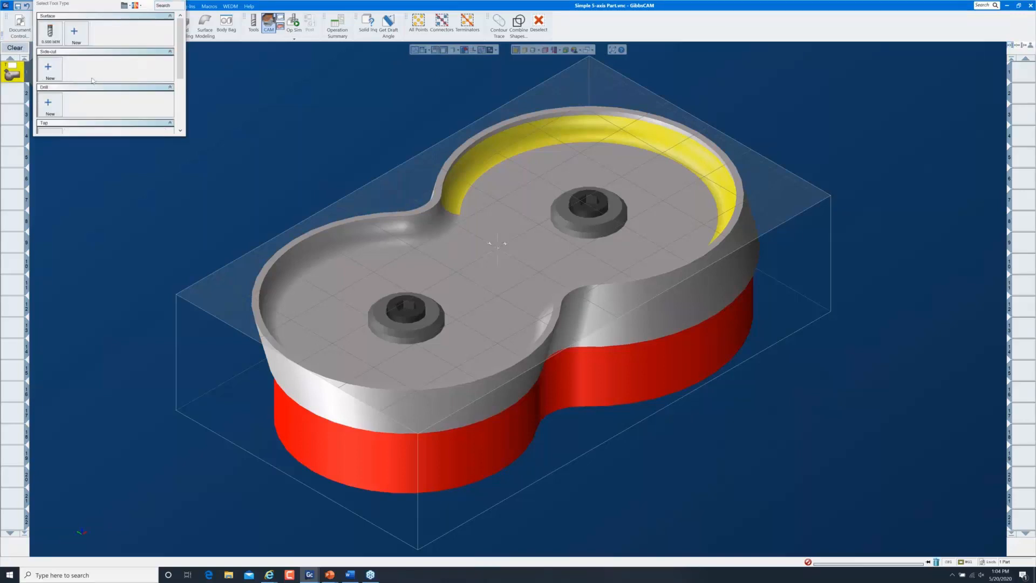
{"action": "left_click", "coordinate": [52, 34]}
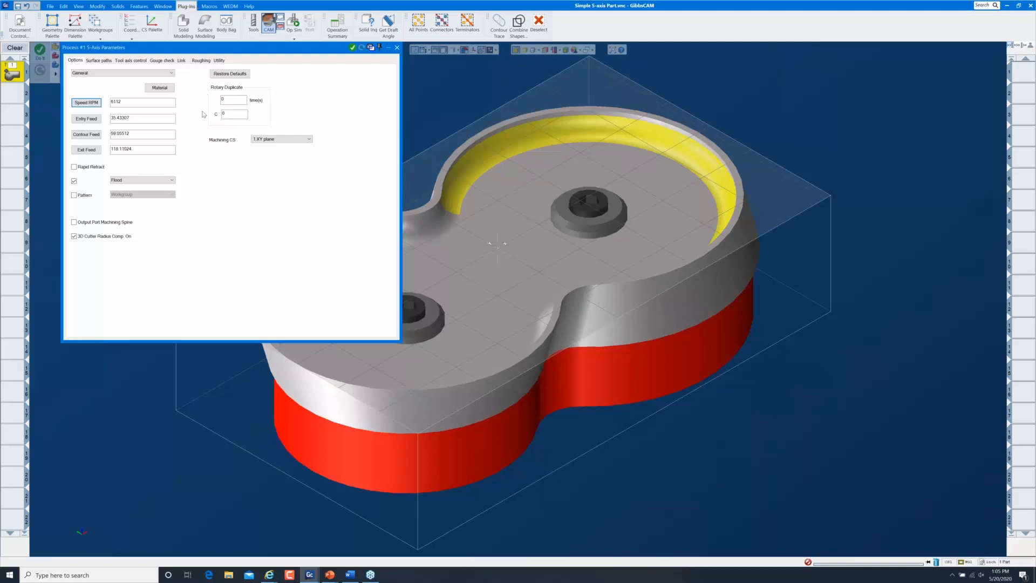
Open the plug-ins palette, then bring the 5-Axis Parameters dialog back in front
{"action": "left_click", "coordinate": [187, 6]}
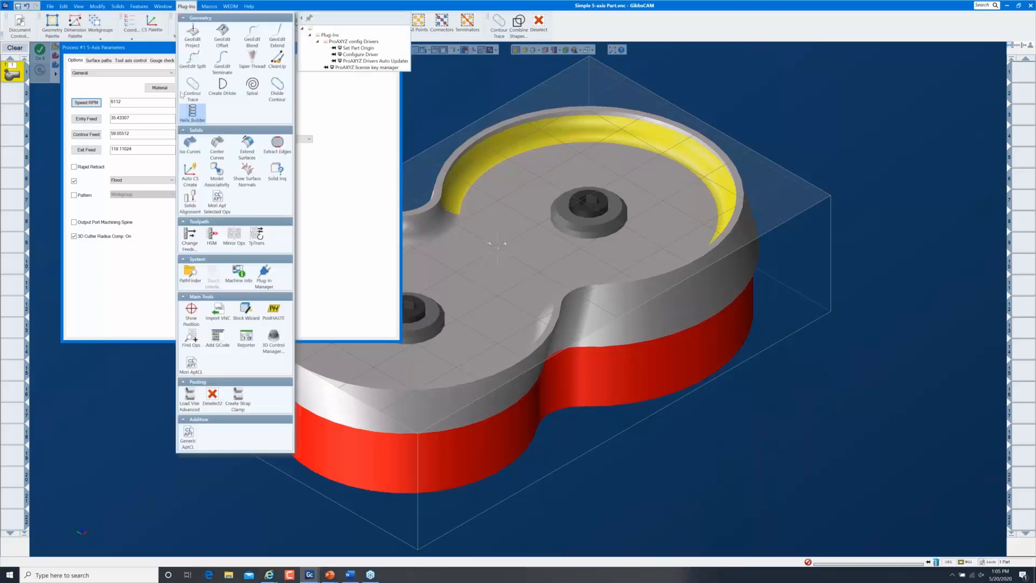
{"action": "left_click", "coordinate": [328, 161]}
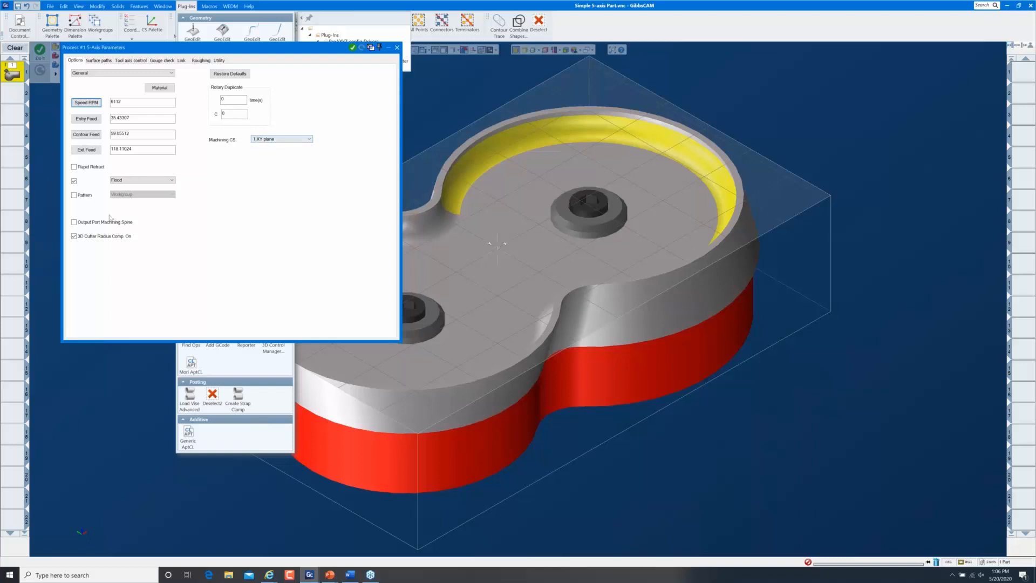
Turn off 3D cutter radius compensation and switch the process type to Projection, resetting parameters
{"action": "left_click", "coordinate": [85, 238]}
{"action": "left_click", "coordinate": [160, 74]}
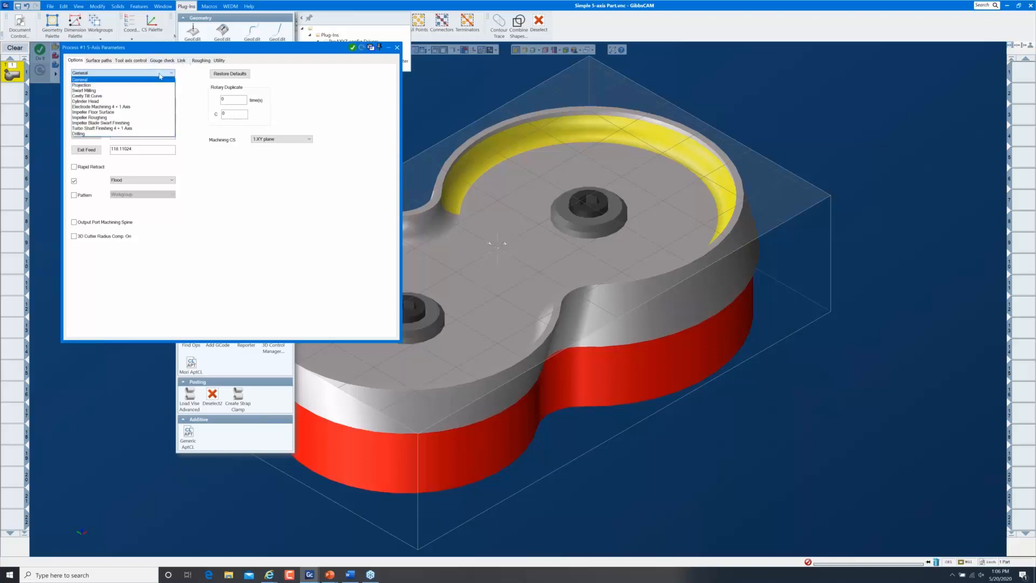
{"action": "left_click", "coordinate": [88, 86]}
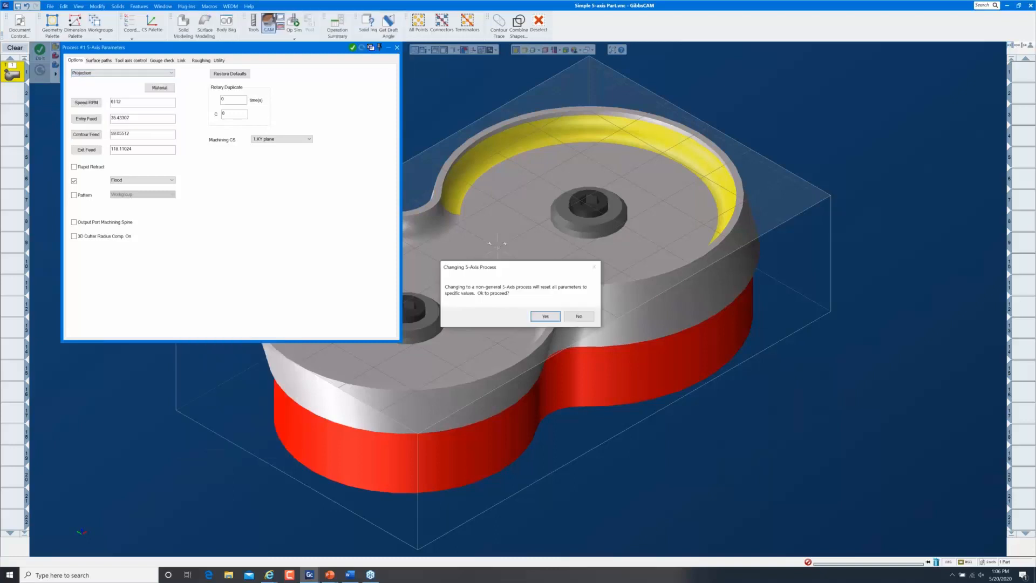
{"action": "left_click", "coordinate": [543, 316]}
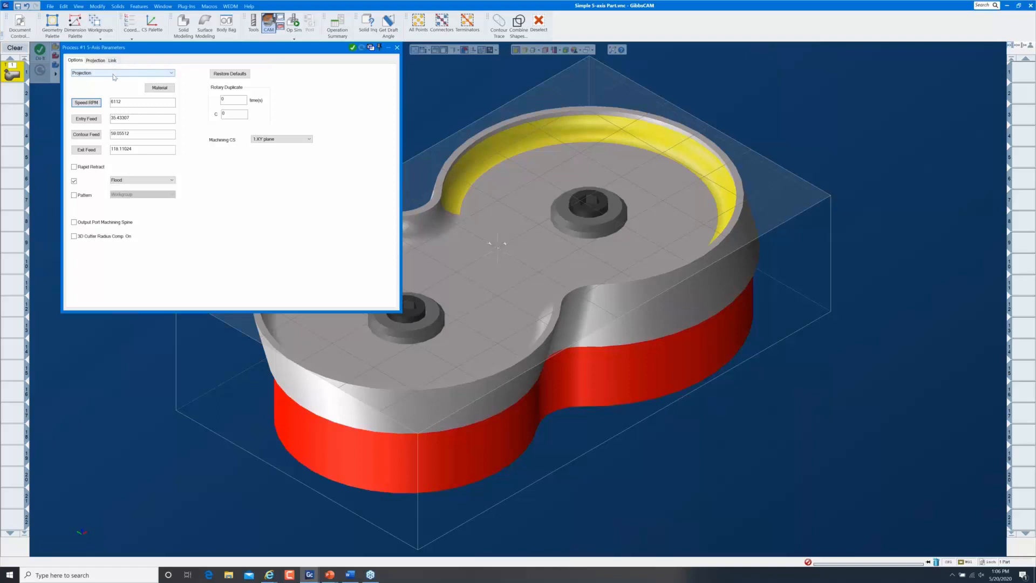
Review the Projection, Link and Options settings of the process
{"action": "left_click", "coordinate": [96, 61]}
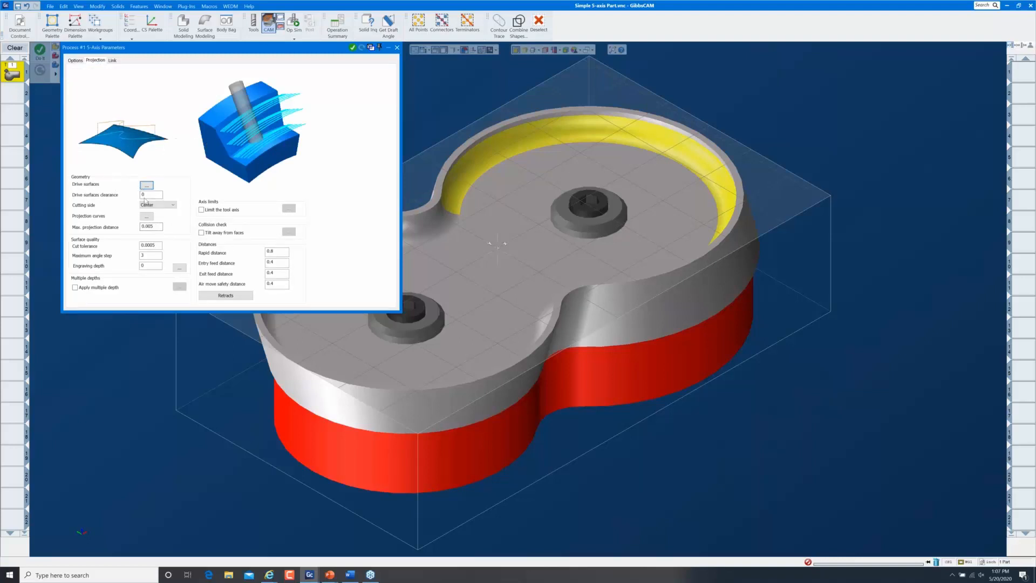
{"action": "left_click", "coordinate": [113, 60]}
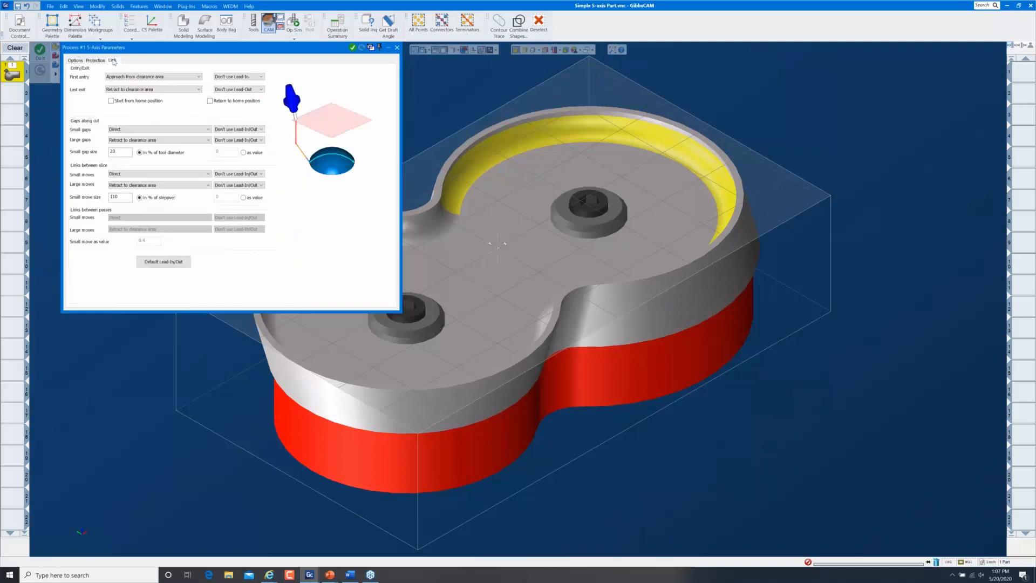
{"action": "left_click", "coordinate": [75, 61]}
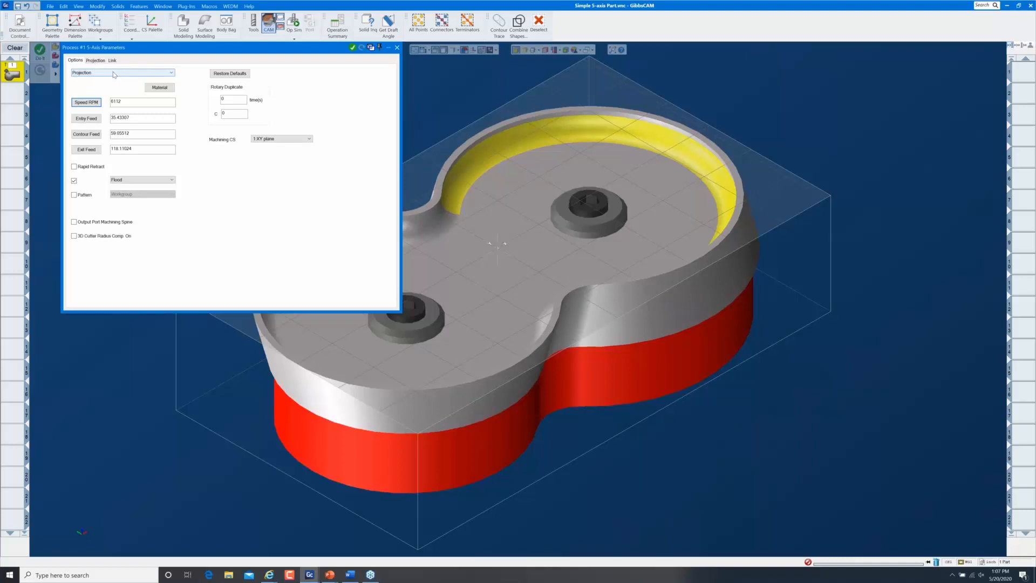
Switch the process type back to General with default values and view the Surface paths settings
{"action": "left_click", "coordinate": [114, 73]}
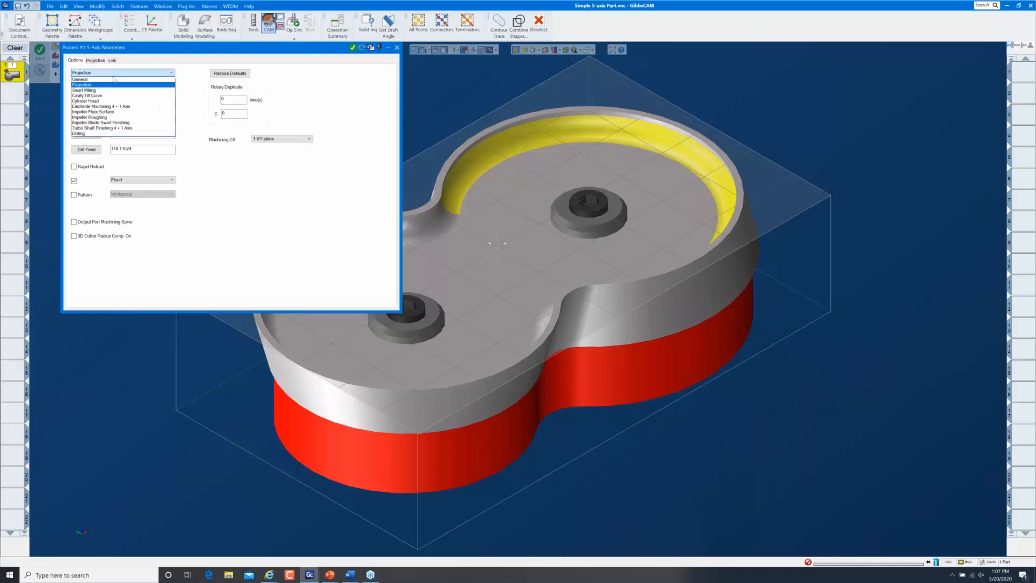
{"action": "left_click", "coordinate": [114, 80]}
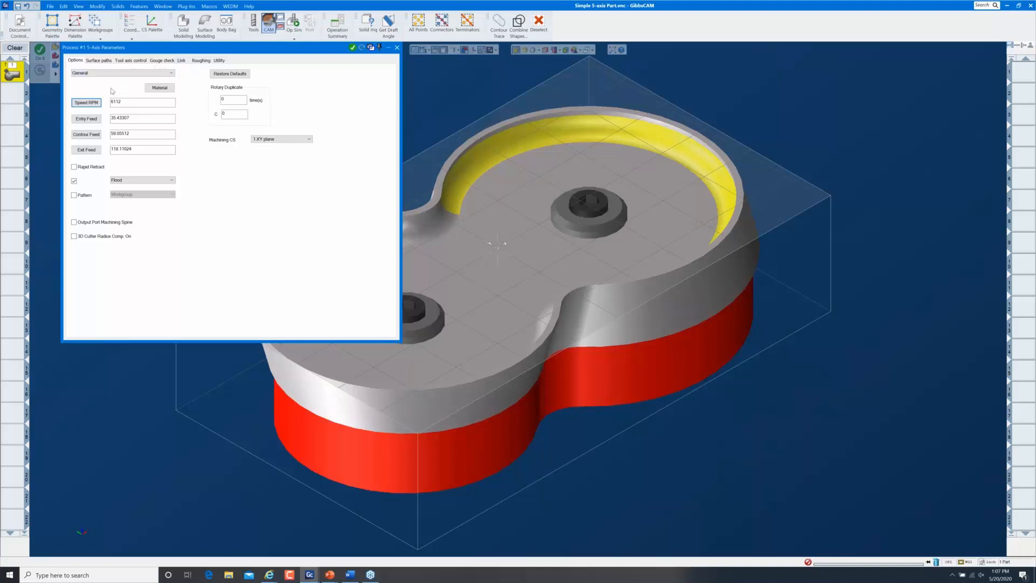
{"action": "left_click", "coordinate": [242, 75]}
{"action": "left_click", "coordinate": [108, 62]}
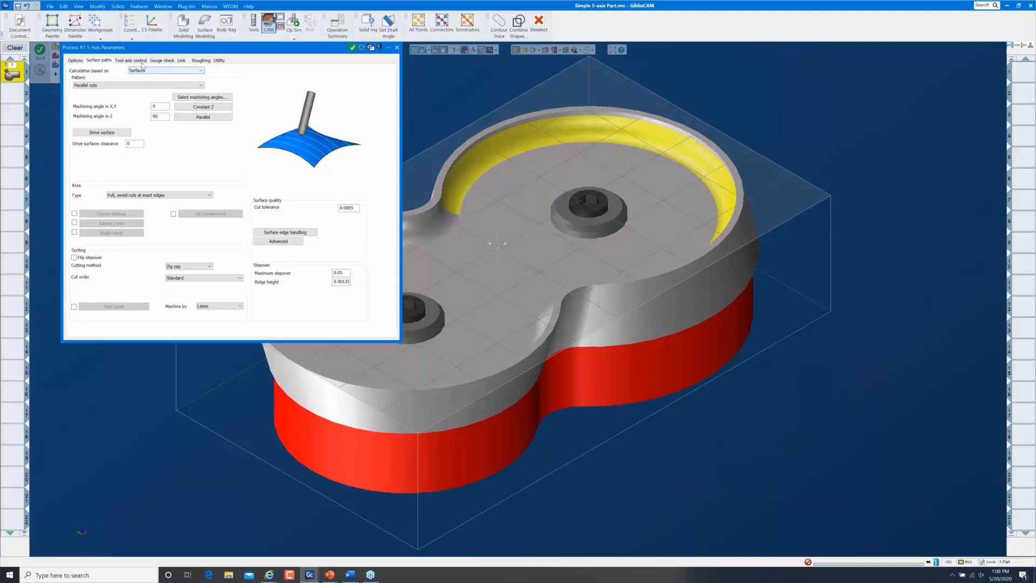
Try Multiaxis machining as the calculation basis, then set it back to Surfaces
{"action": "left_click", "coordinate": [165, 71]}
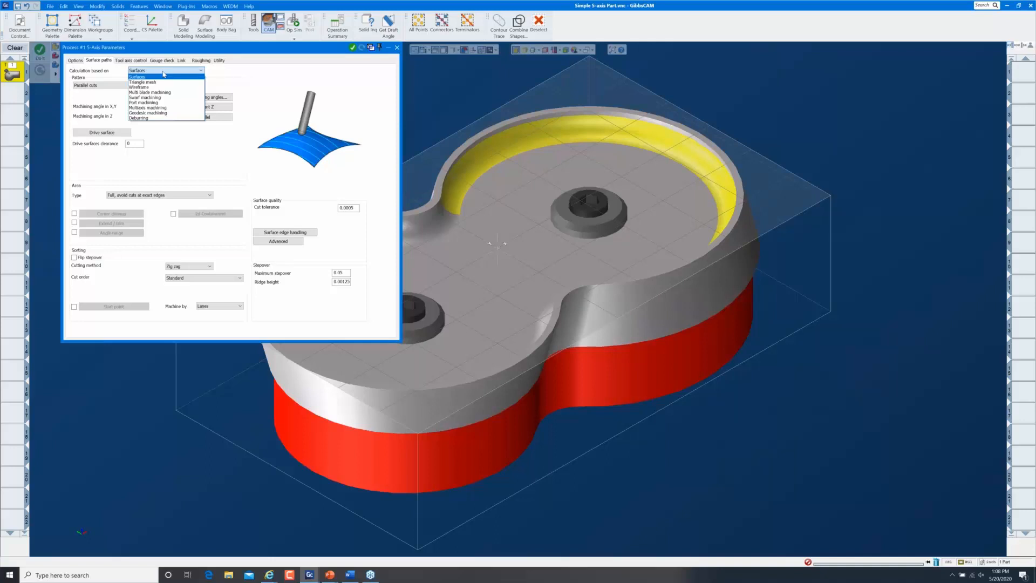
{"action": "left_click", "coordinate": [161, 108]}
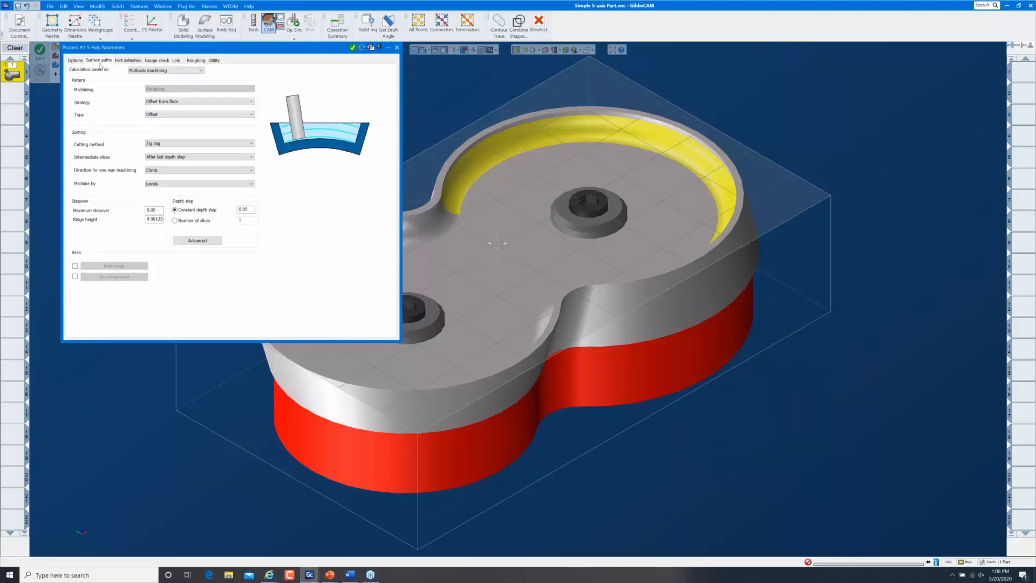
{"action": "left_click", "coordinate": [142, 71]}
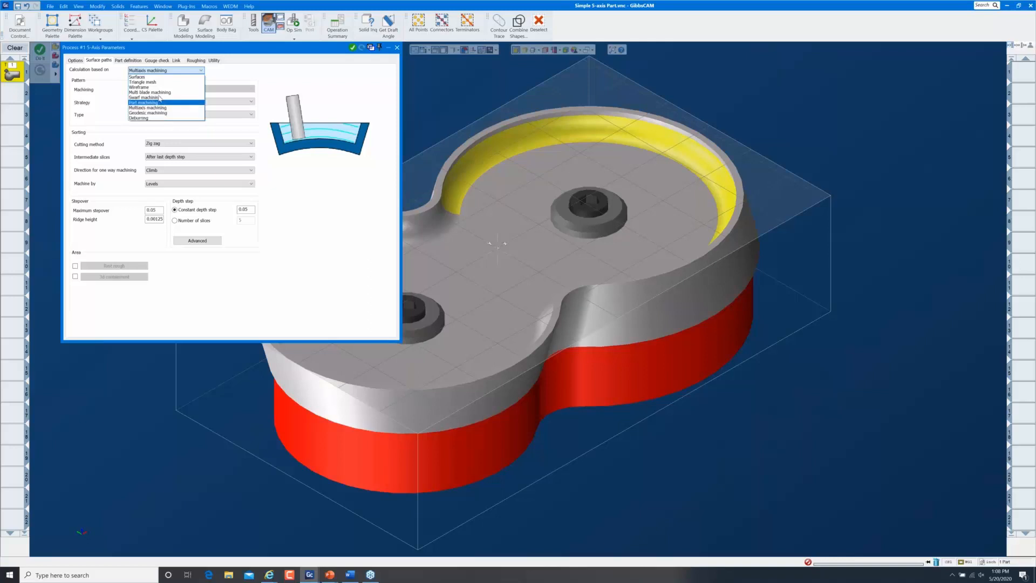
{"action": "left_click", "coordinate": [157, 77]}
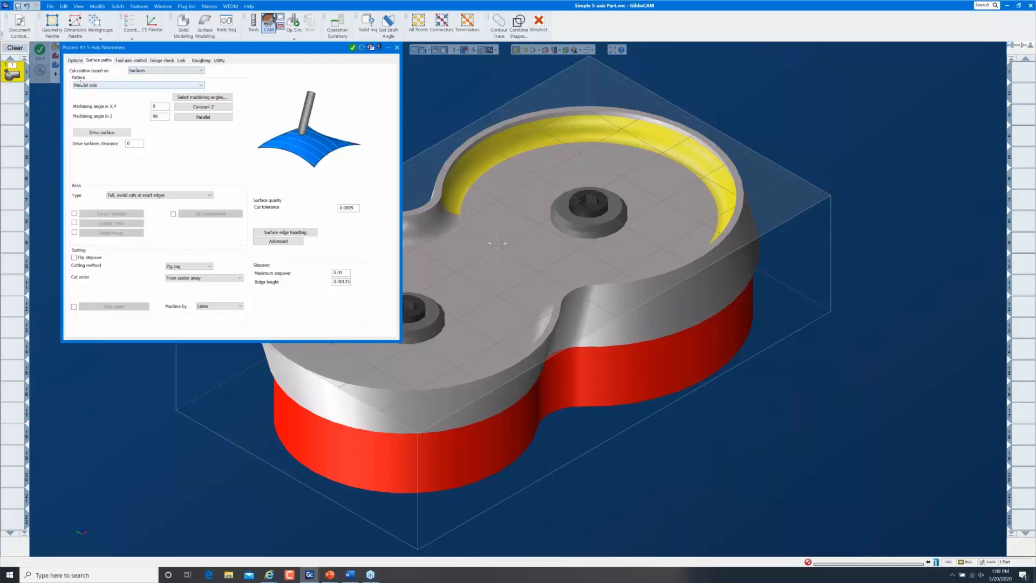
Open the Pattern list showing choices from Parallel cuts through Flowline
{"action": "left_click", "coordinate": [135, 86]}
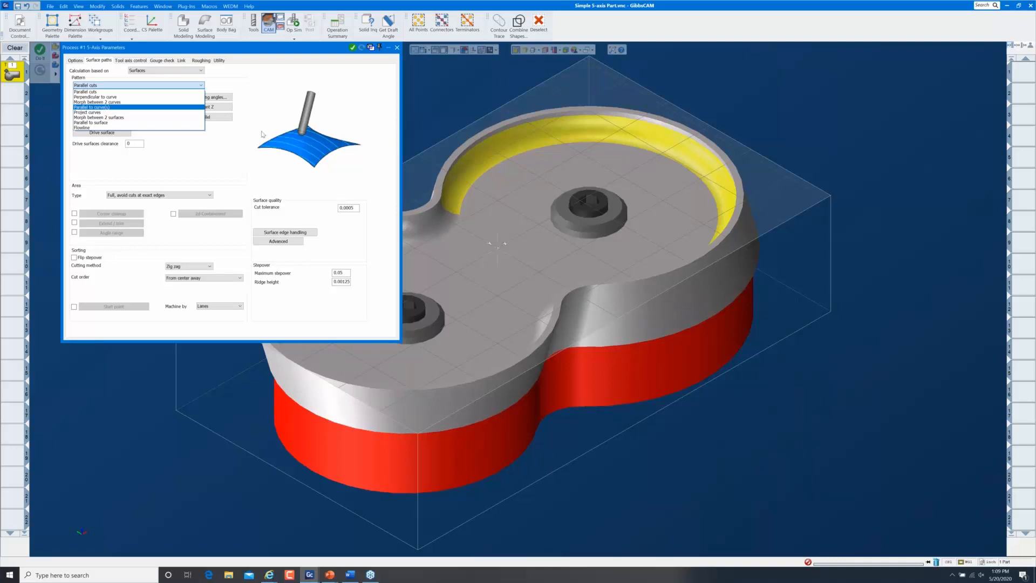
Try Perpendicular to curve and Morph between 2 curves, settling on Morph between 2 surfaces
{"action": "left_click", "coordinate": [104, 98]}
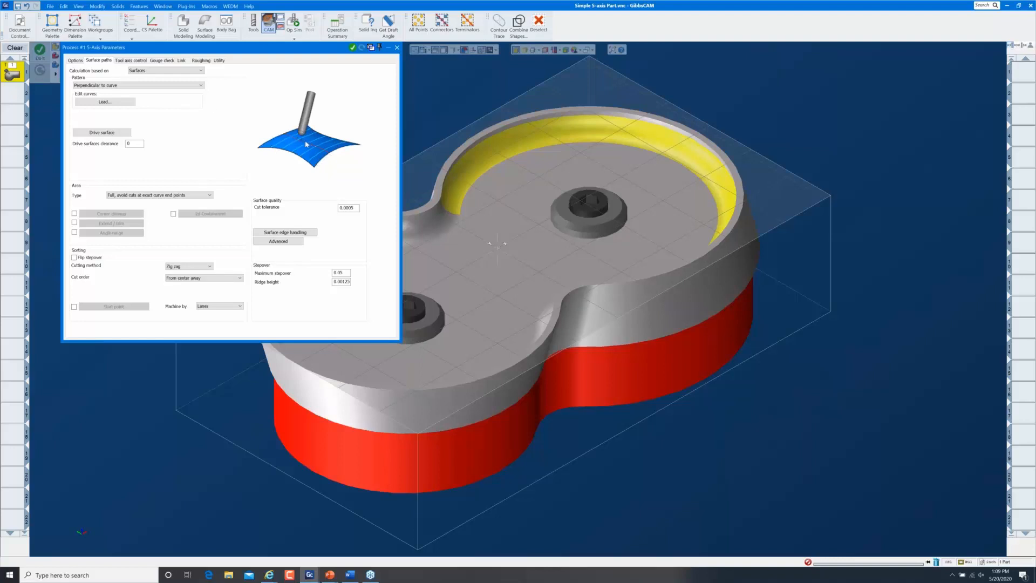
{"action": "left_click", "coordinate": [185, 87]}
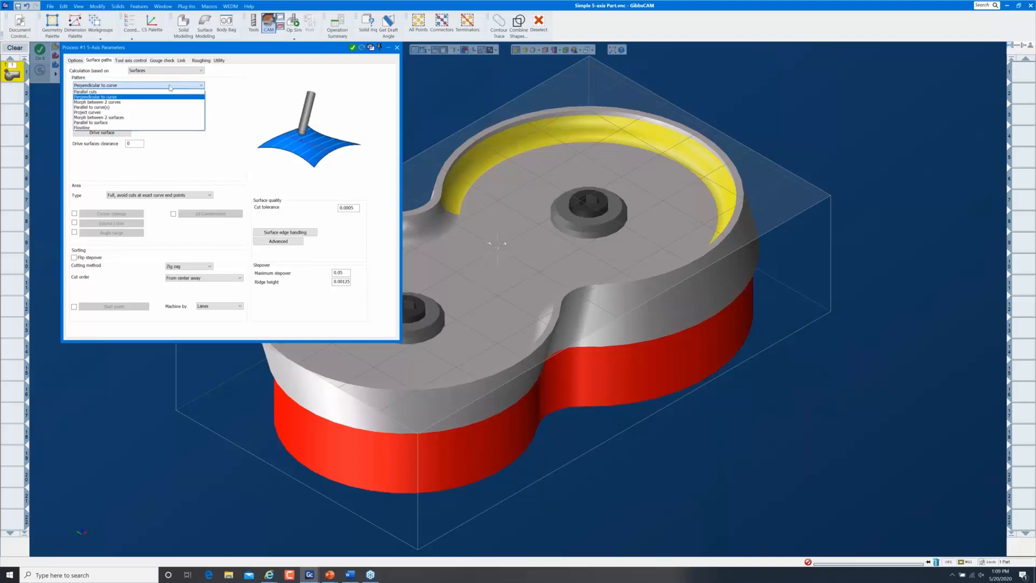
{"action": "left_click", "coordinate": [133, 102]}
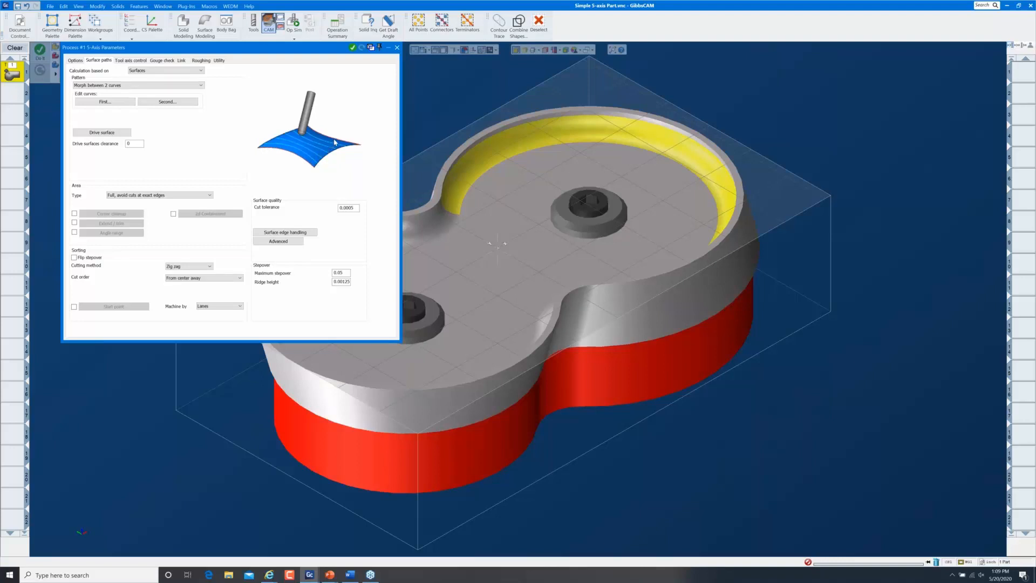
{"action": "left_click", "coordinate": [164, 86]}
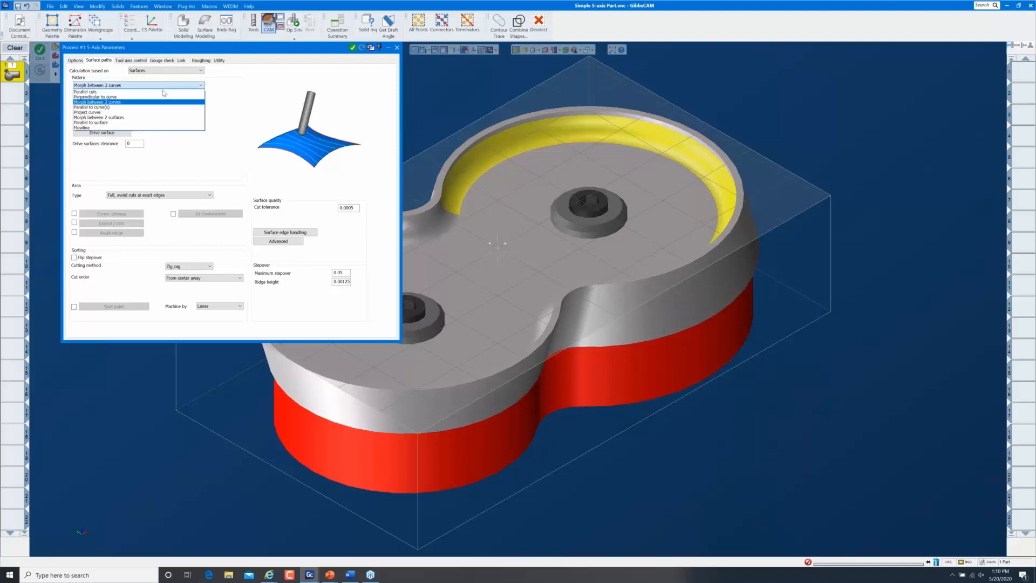
{"action": "left_click", "coordinate": [137, 117]}
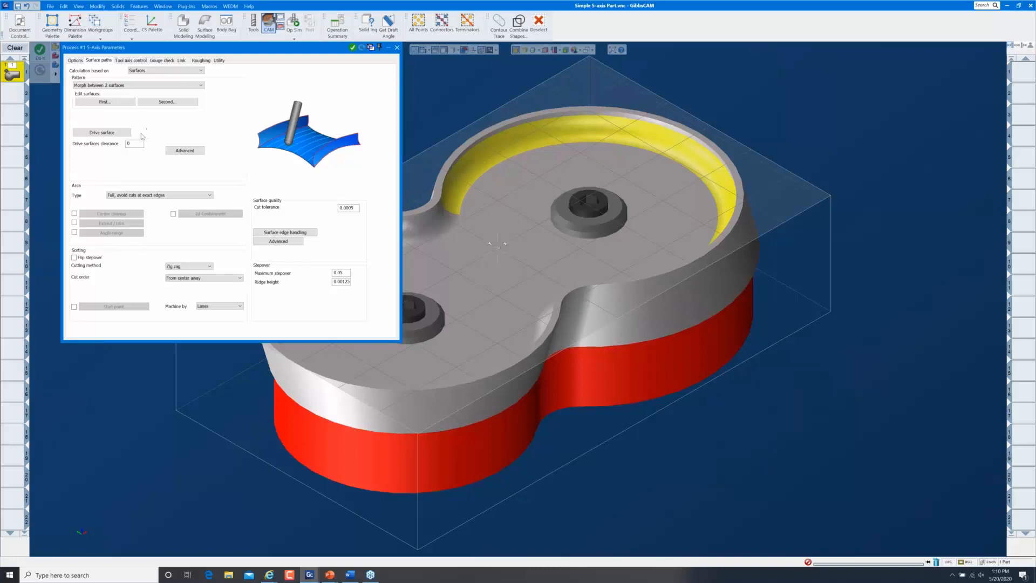
Set the pocket's 11 tangent wall faces as drive surfaces, leaving the pocket floor out
{"action": "left_click", "coordinate": [103, 132]}
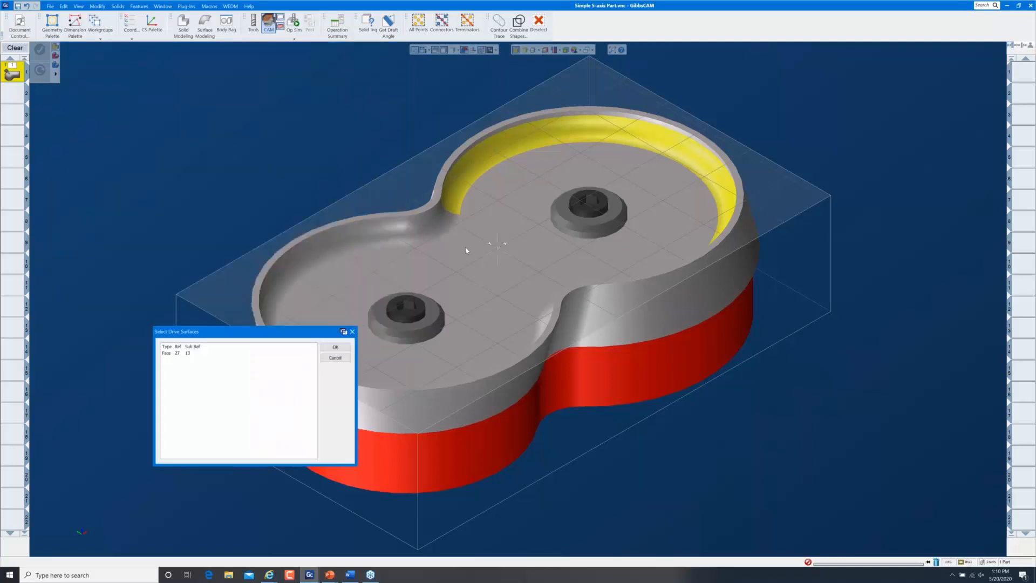
{"action": "right_click", "coordinate": [467, 250]}
{"action": "mouse_move", "coordinate": [497, 405]}
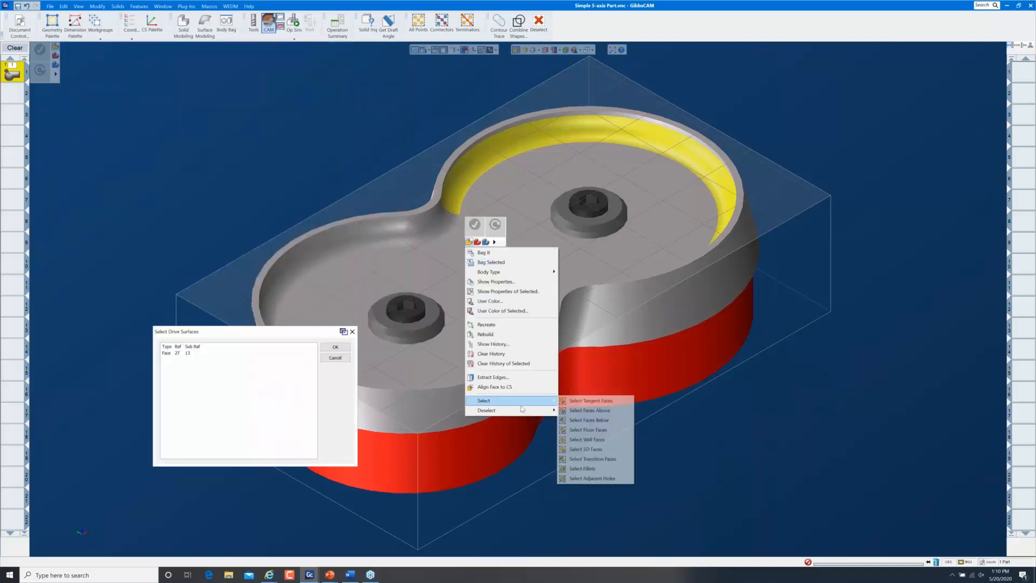
{"action": "left_click", "coordinate": [583, 401]}
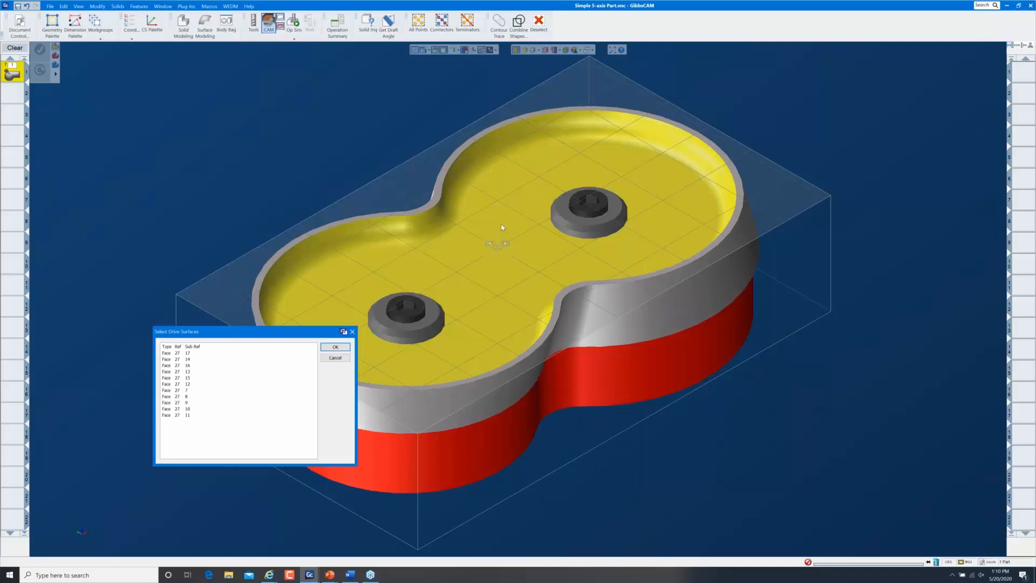
{"action": "left_click", "coordinate": [492, 233], "text": "shift"}
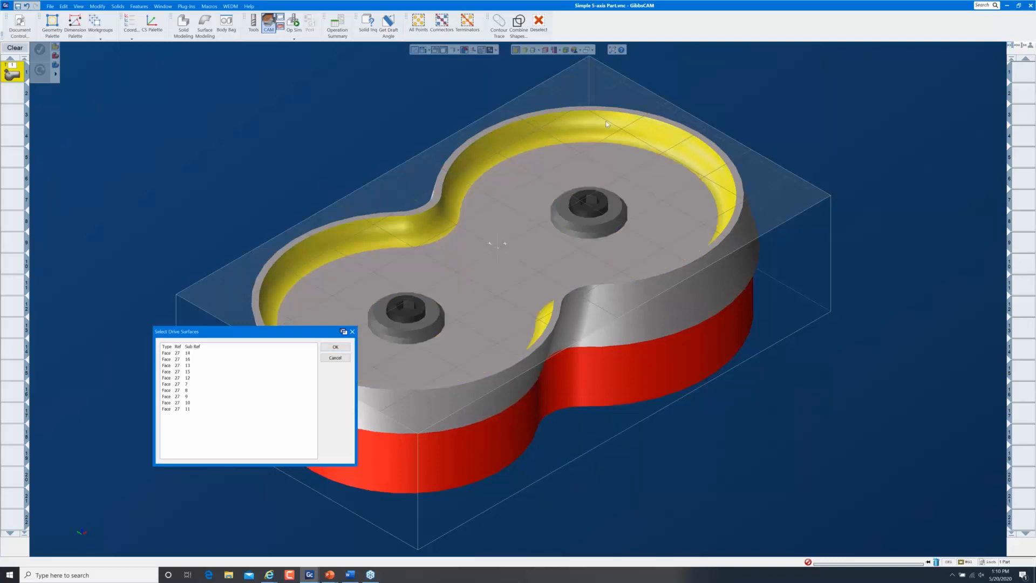
{"action": "left_click", "coordinate": [335, 347]}
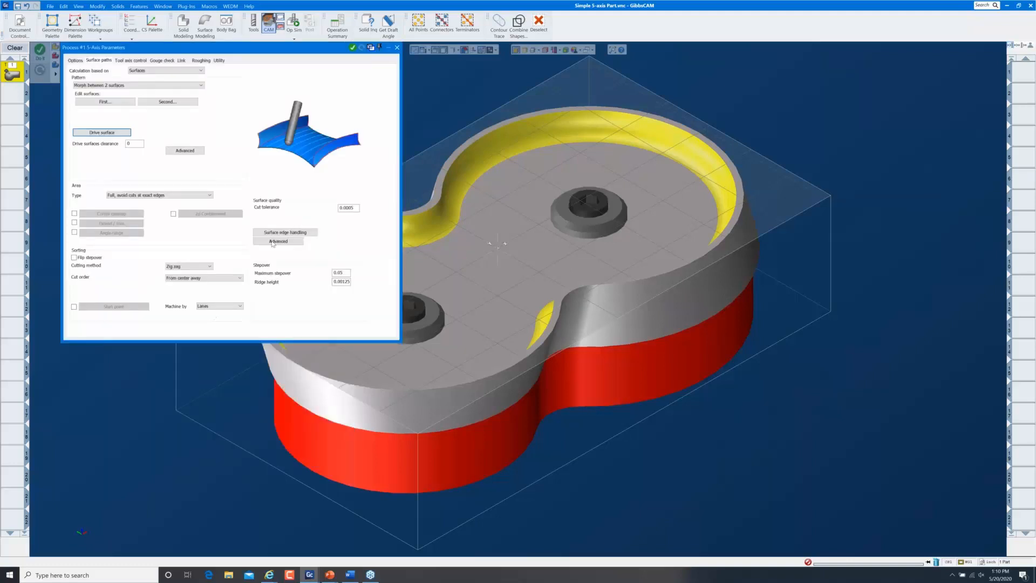
Pick the part's top rim face around the pocket as the first morph edge surface
{"action": "left_click", "coordinate": [103, 102]}
{"action": "left_click", "coordinate": [473, 141]}
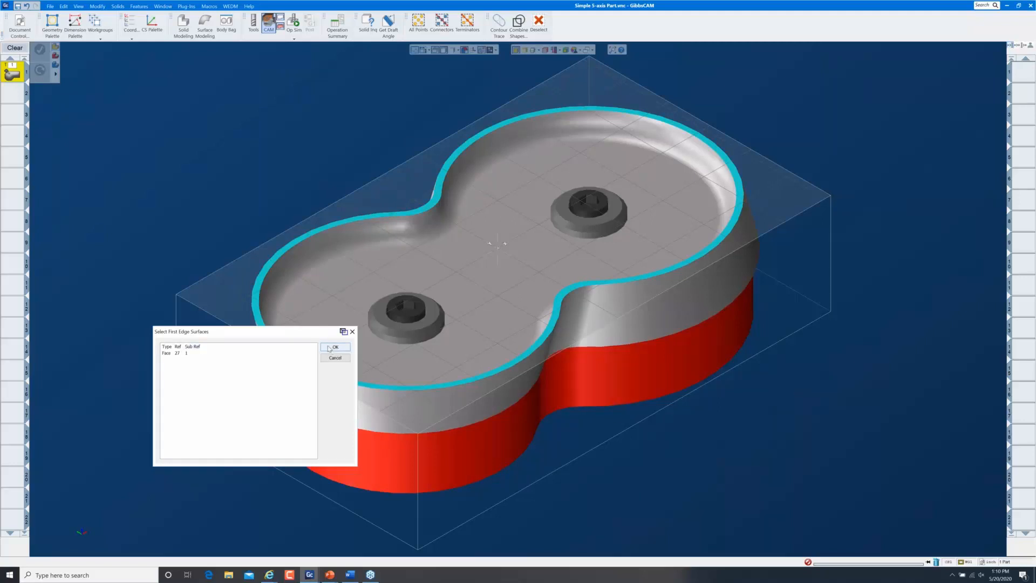
{"action": "left_click_drag", "start_coordinate": [300, 333], "coordinate": [268, 305]}
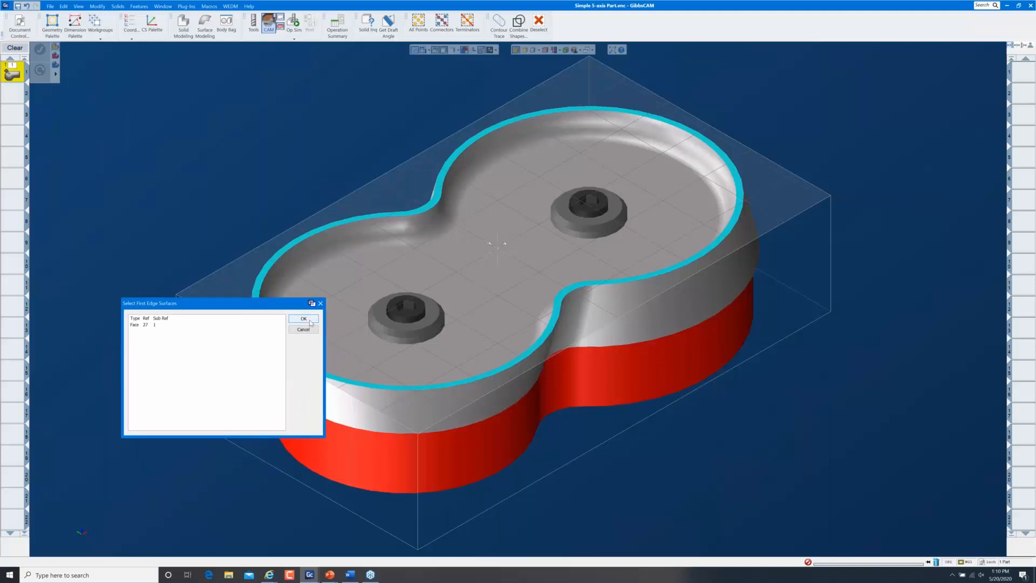
{"action": "left_click", "coordinate": [304, 319]}
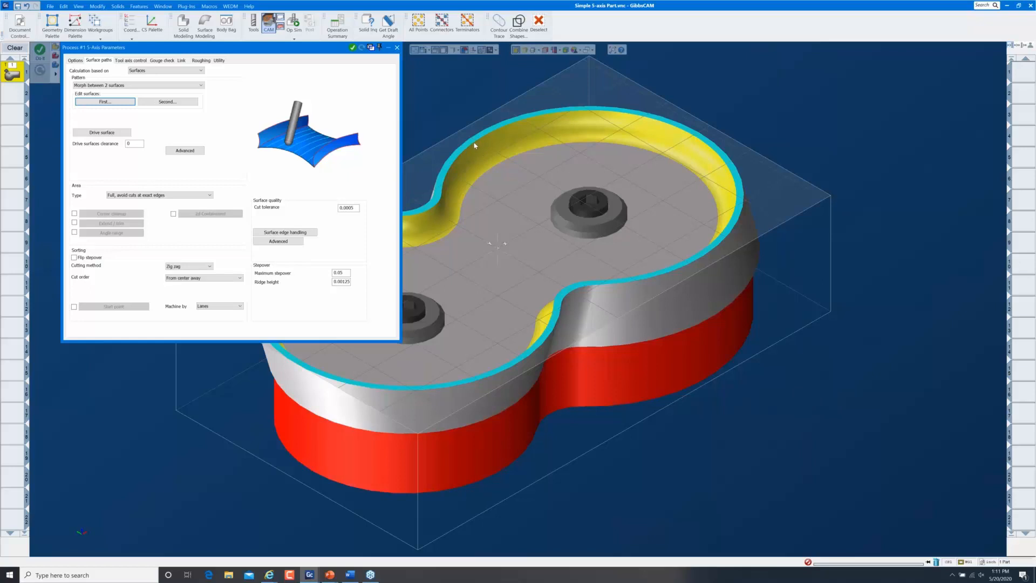
Set the pocket floor as the second morph edge surface, keeping drive surface clearance at 0
{"action": "left_click", "coordinate": [167, 102]}
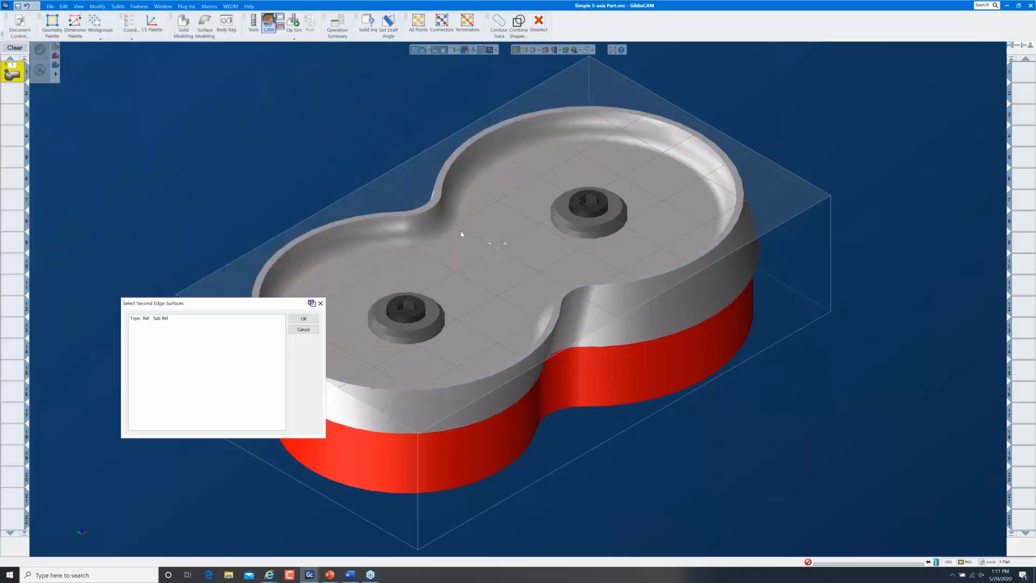
{"action": "left_click", "coordinate": [298, 319]}
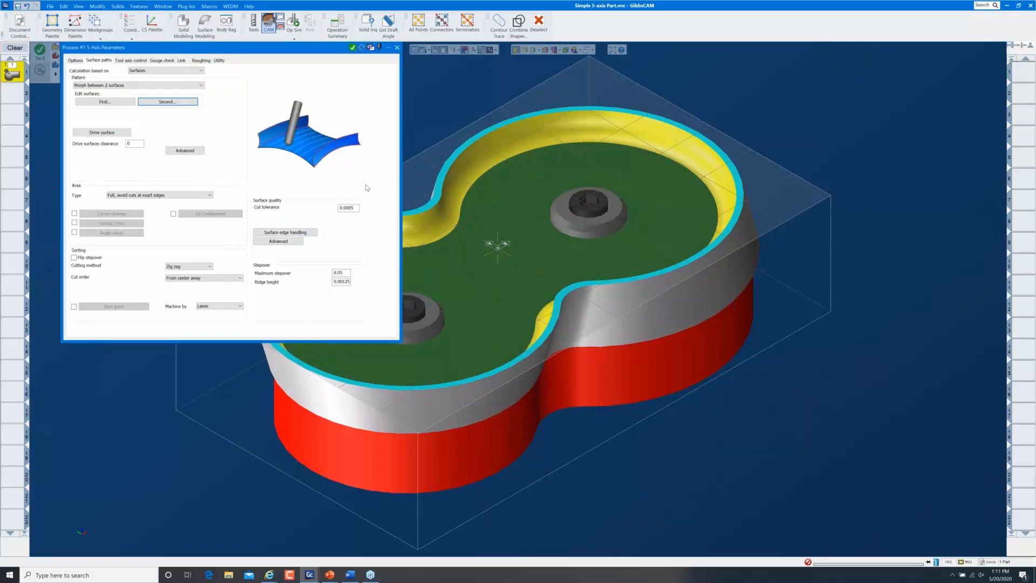
{"action": "left_click", "coordinate": [134, 144]}
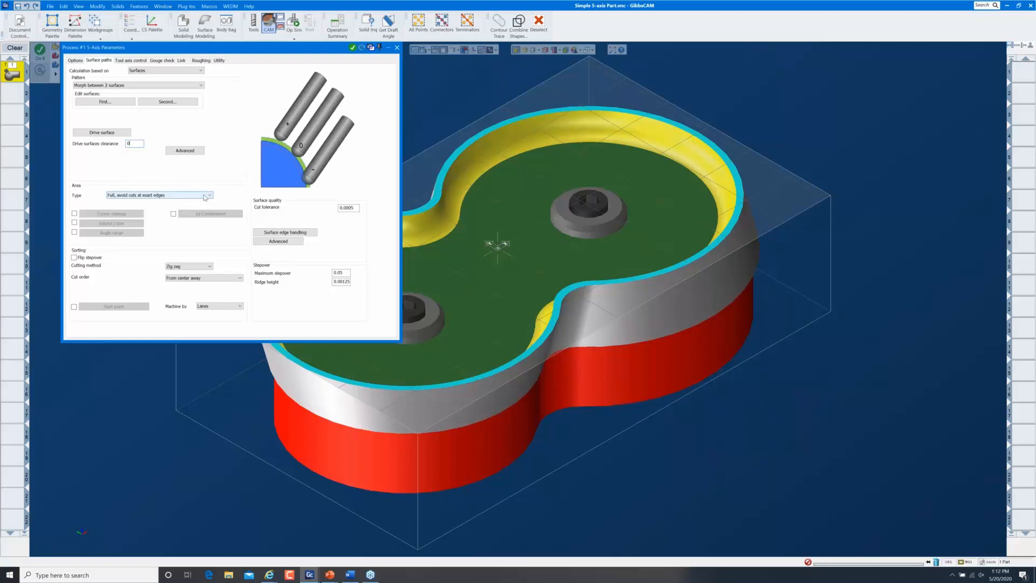
Set the area type to Full with cuts starting and ending at exact surface edges
{"action": "left_click", "coordinate": [131, 197]}
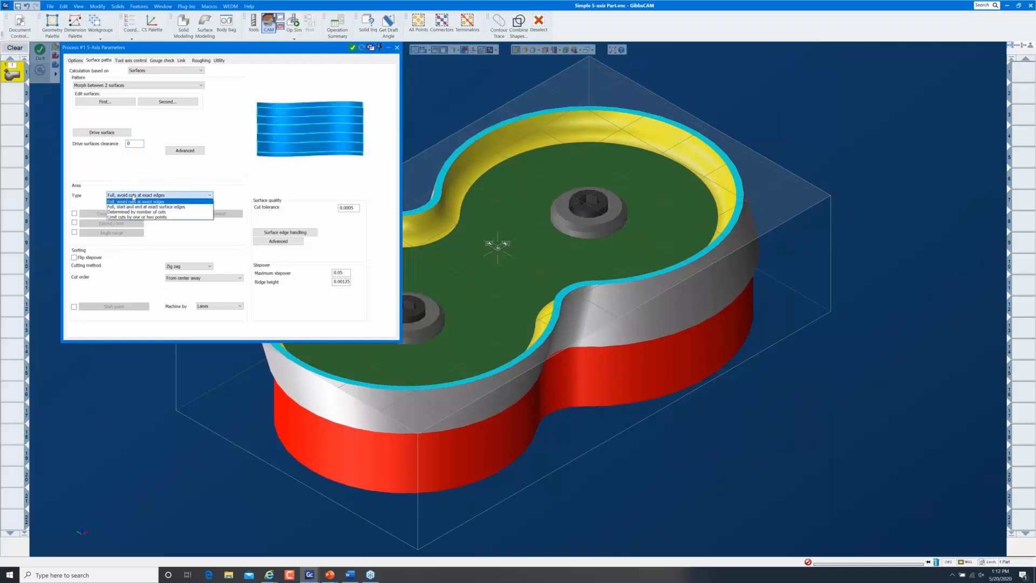
{"action": "left_click", "coordinate": [141, 199]}
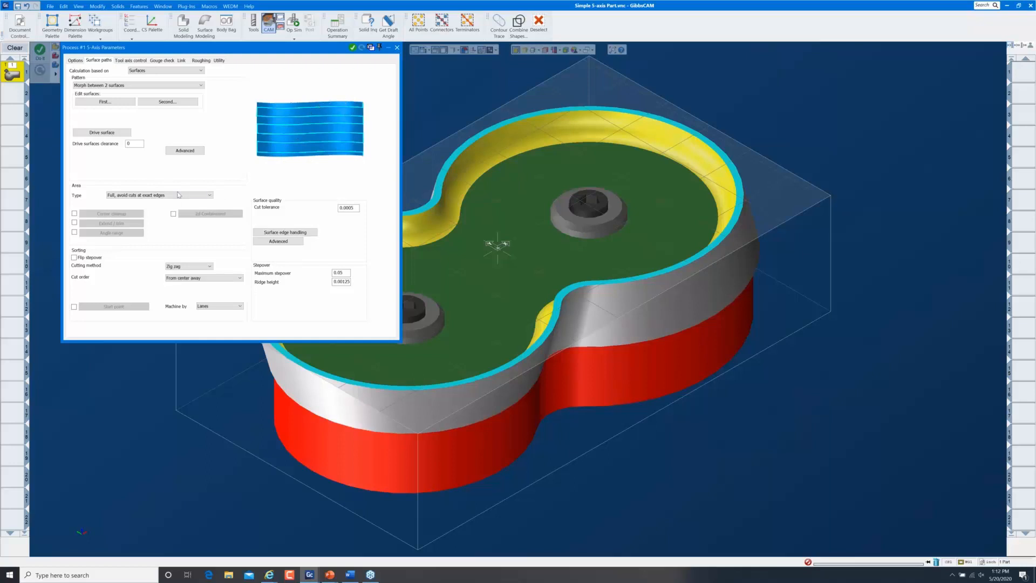
{"action": "left_click", "coordinate": [176, 195]}
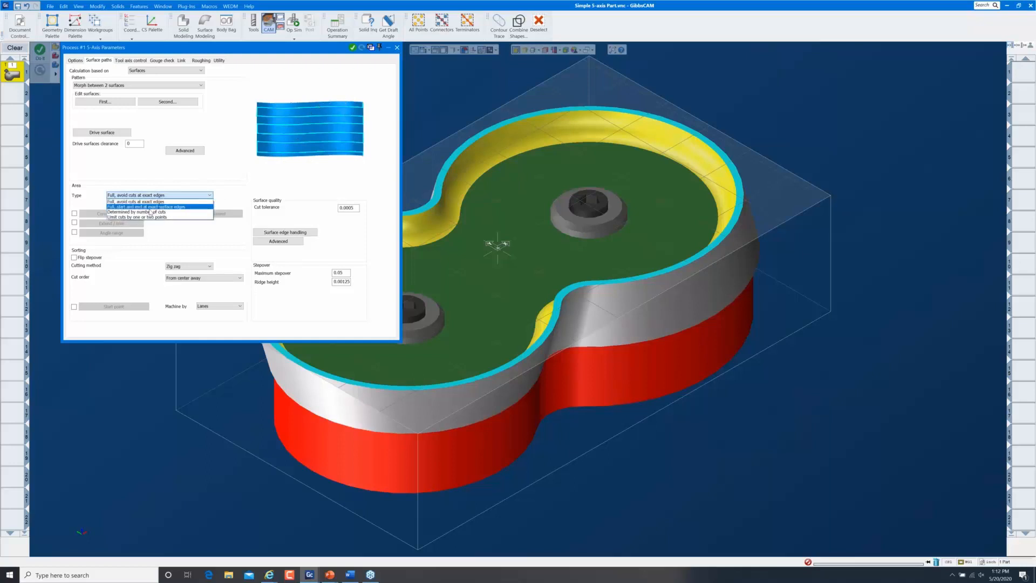
{"action": "left_click", "coordinate": [151, 207]}
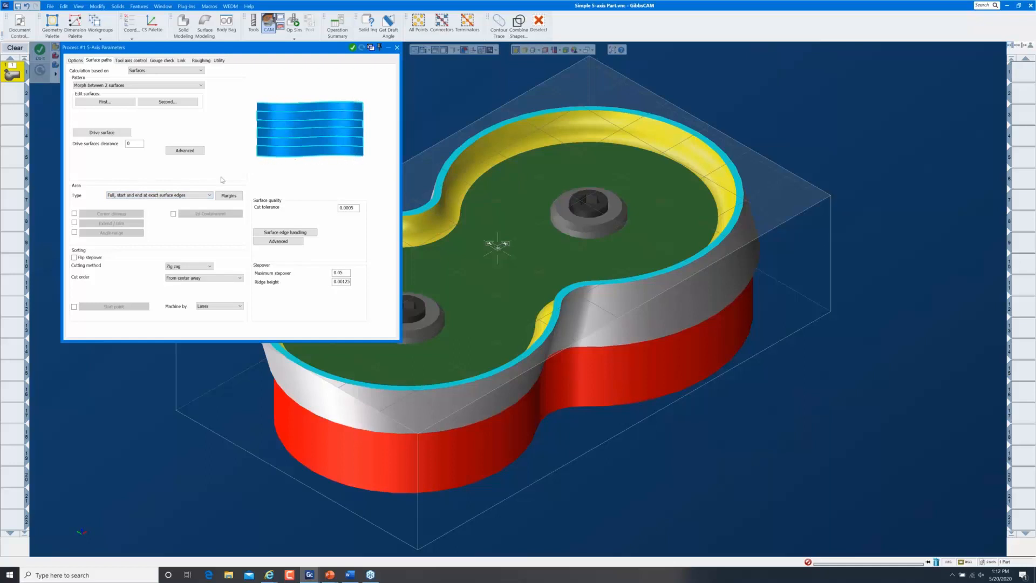
{"action": "left_click", "coordinate": [197, 196]}
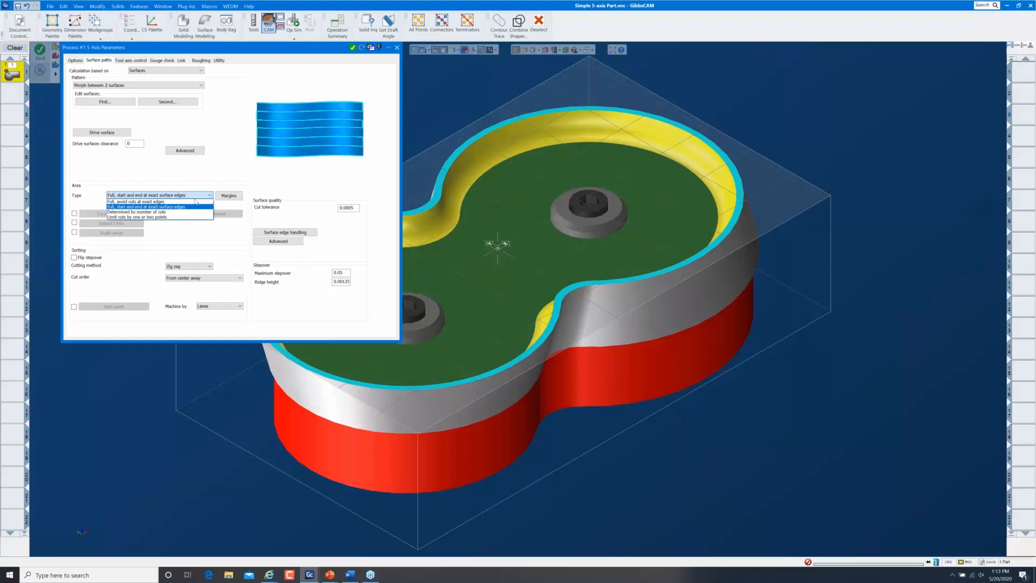
{"action": "left_click", "coordinate": [176, 207]}
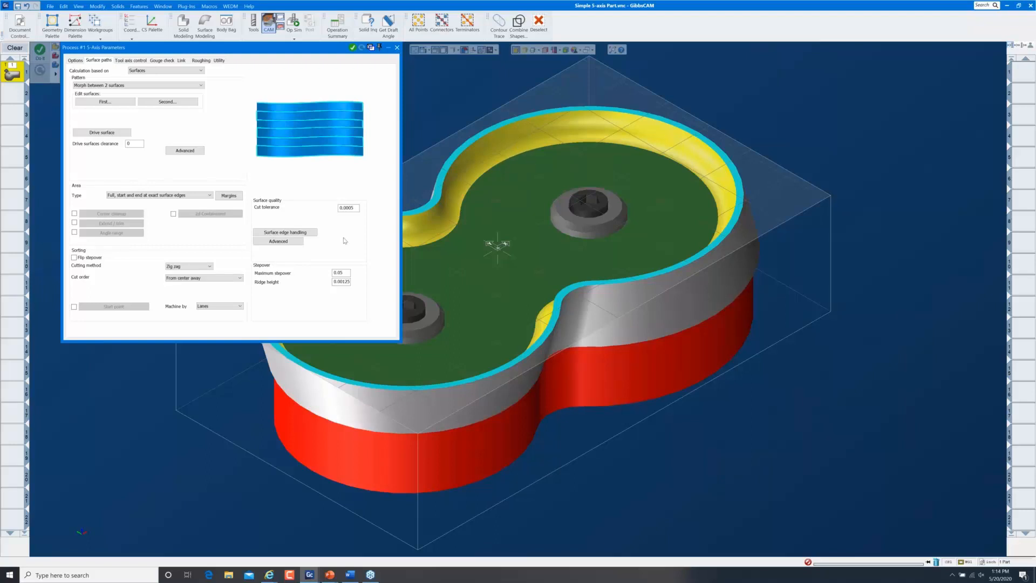
Choose Spiral cutting in the Counterclockwise direction with a 0.08 maximum stepover
{"action": "left_click", "coordinate": [198, 269]}
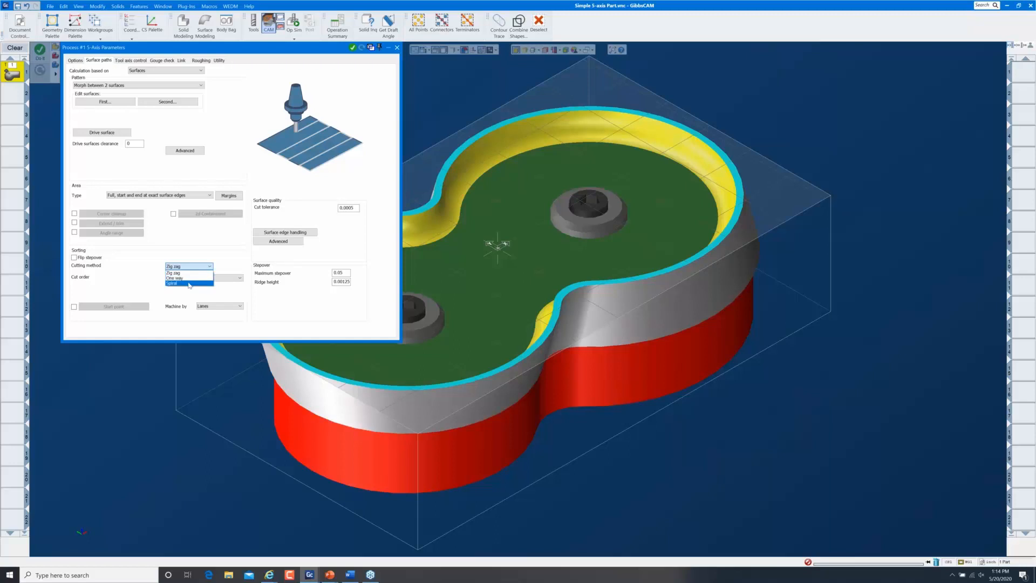
{"action": "left_click", "coordinate": [190, 283]}
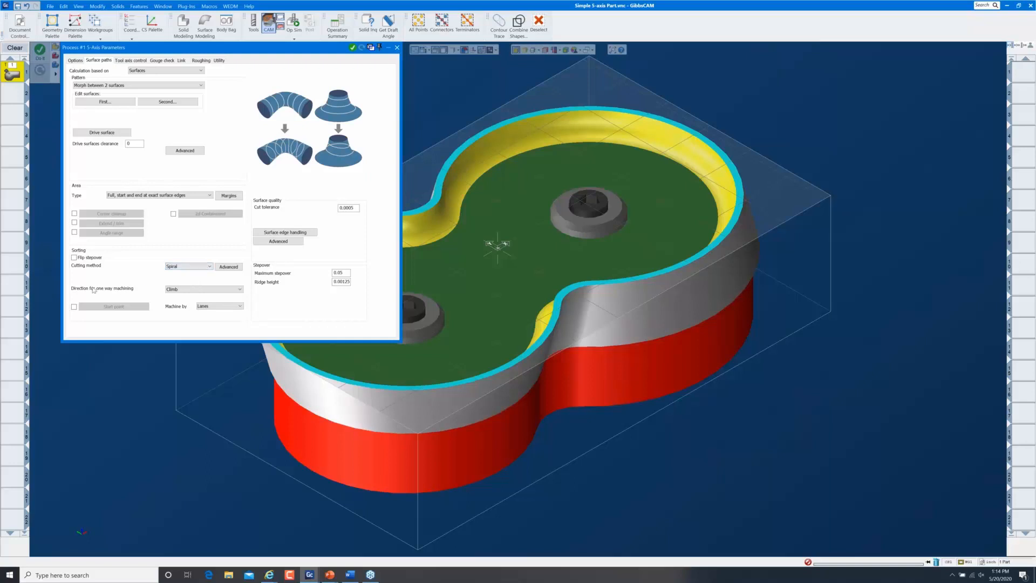
{"action": "left_click", "coordinate": [200, 291]}
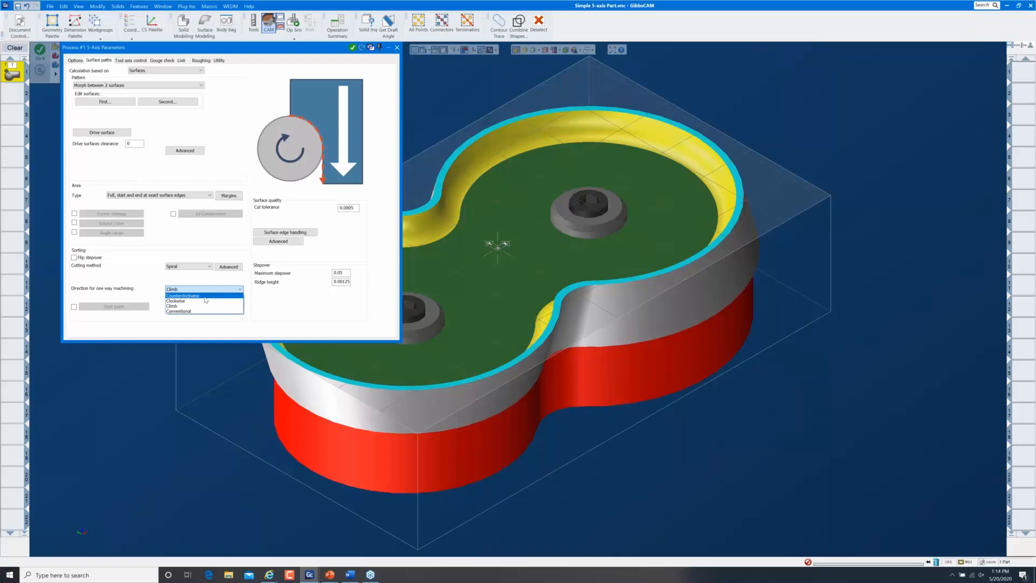
{"action": "left_click", "coordinate": [204, 296]}
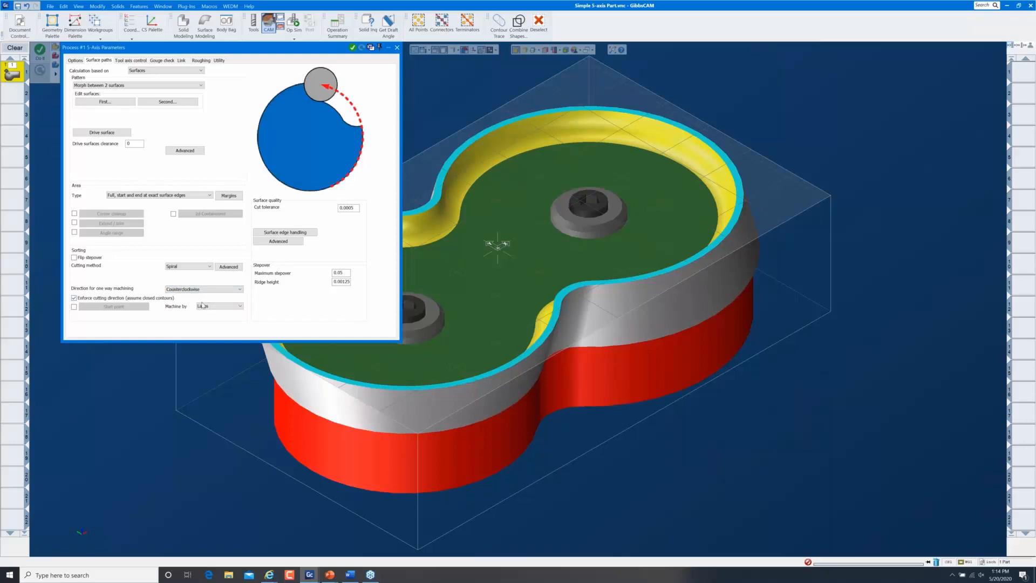
{"action": "left_click", "coordinate": [341, 273]}
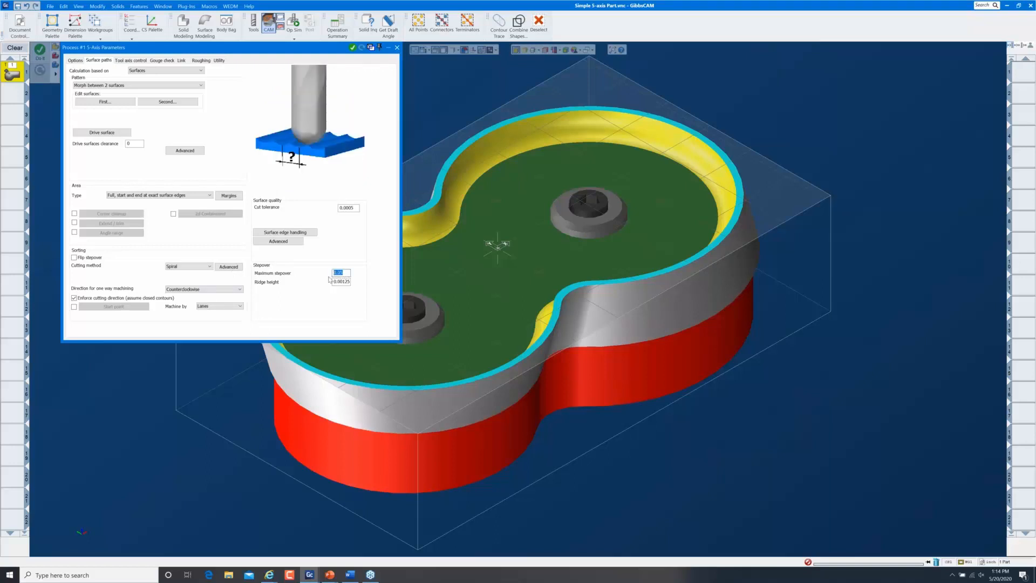
{"action": "type", "text": ".08"}
Generate the spiral toolpath, close the 5-Axis Parameters, and check the calculation progress
{"action": "left_click", "coordinate": [354, 49]}
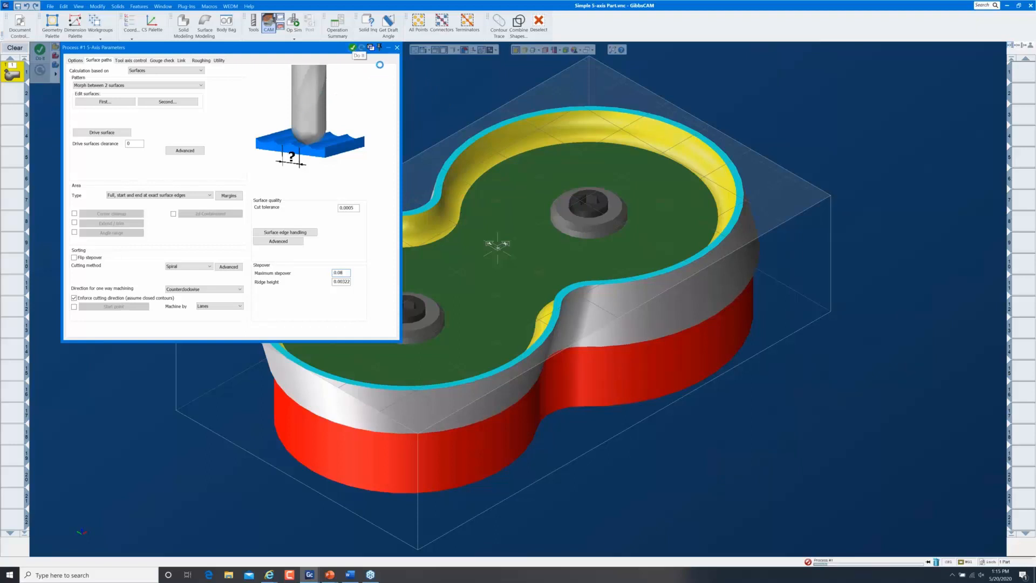
{"action": "left_click", "coordinate": [397, 48]}
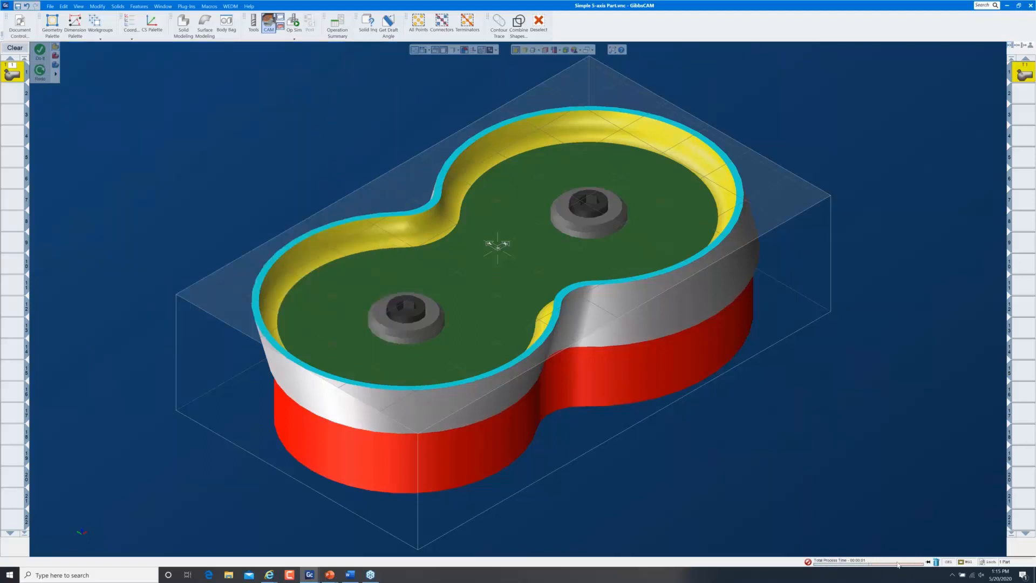
{"action": "left_click", "coordinate": [929, 563]}
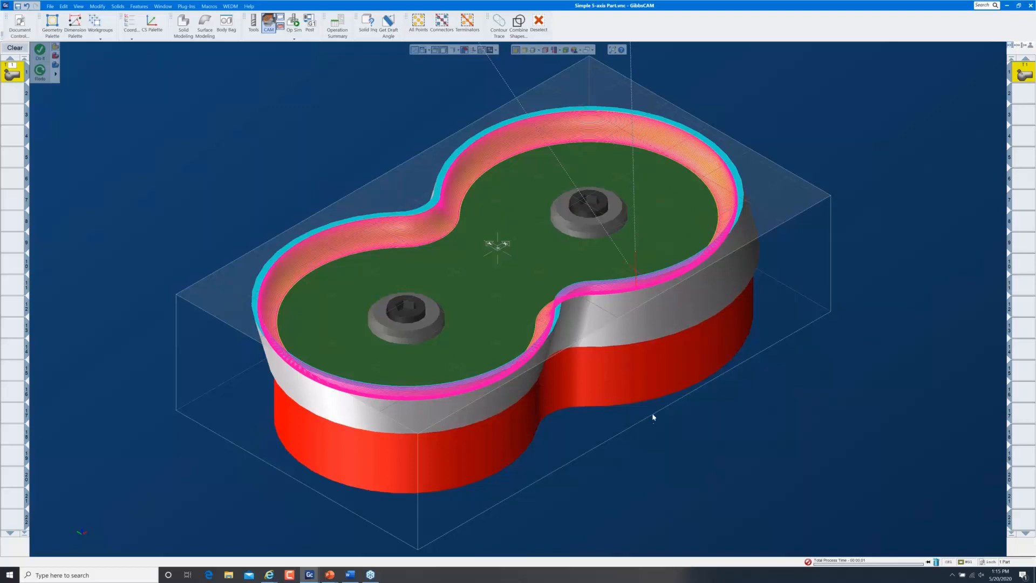
Make the Extrude(79) bar body a Part body in the Body Bag, then launch Op Sim
{"action": "middle_click_drag", "start_coordinate": [690, 450], "coordinate": [723, 428]}
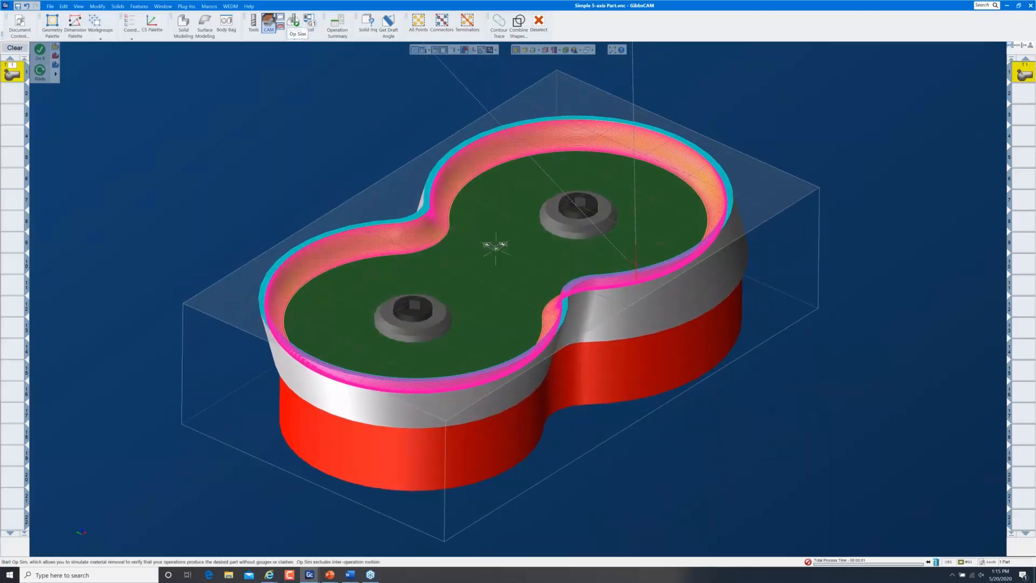
{"action": "left_click", "coordinate": [294, 22]}
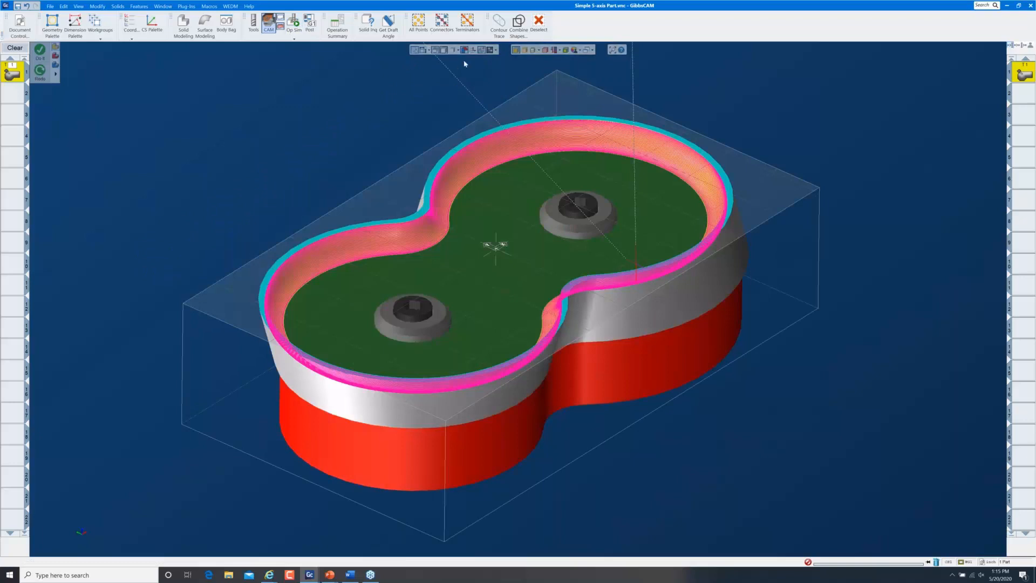
{"action": "left_click", "coordinate": [226, 22]}
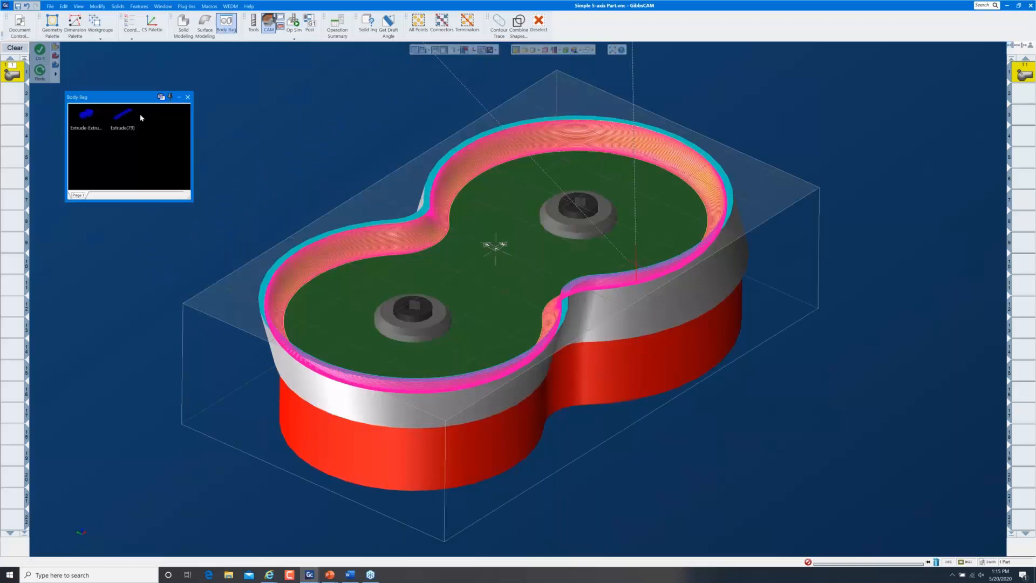
{"action": "right_click", "coordinate": [123, 116]}
{"action": "mouse_move", "coordinate": [174, 143]}
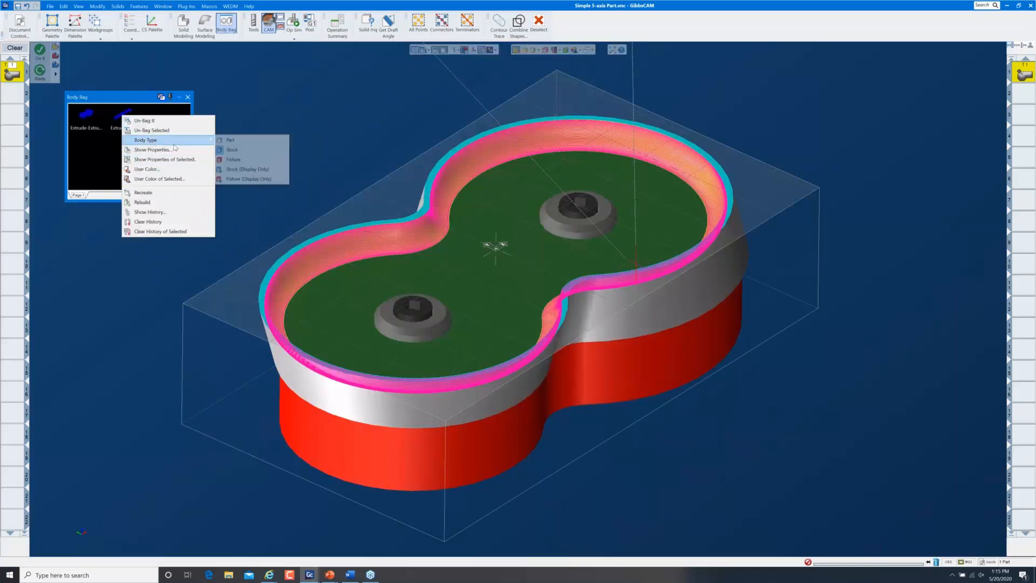
{"action": "left_click", "coordinate": [232, 140]}
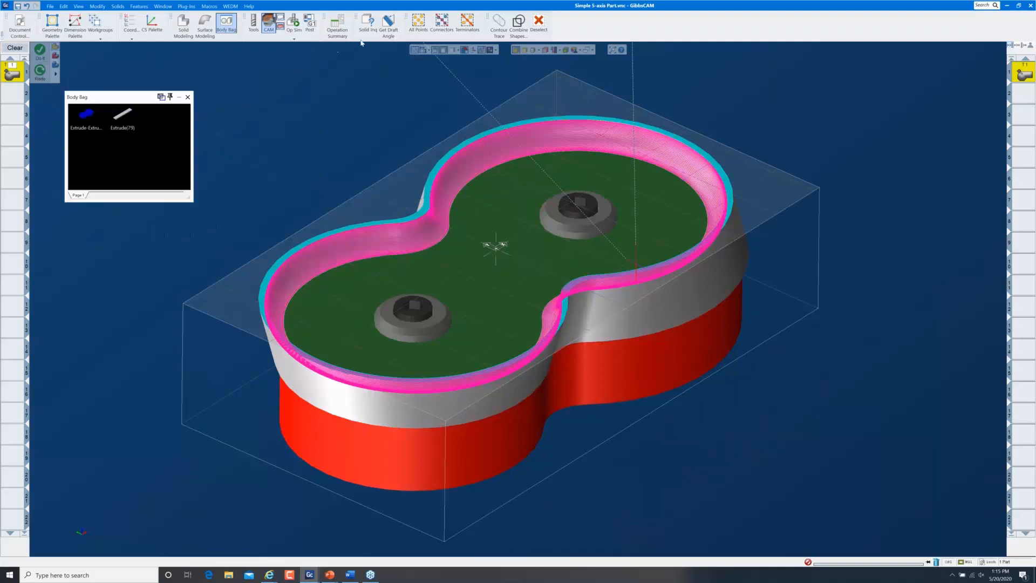
{"action": "left_click", "coordinate": [294, 22]}
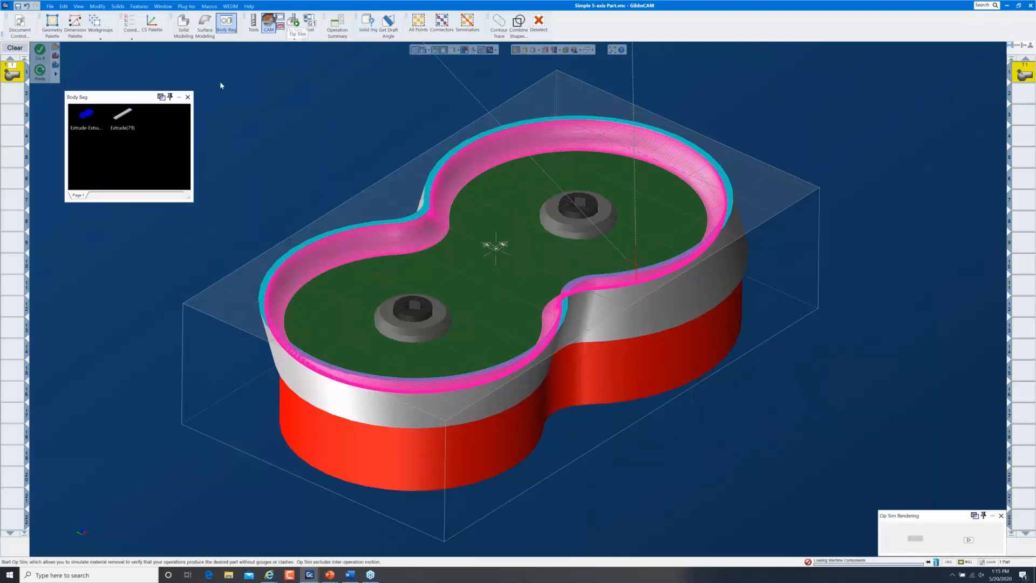
Play the Op Sim simulation of the spiral toolpath cutting the pocket wall, then exit it
{"action": "left_click", "coordinate": [188, 98]}
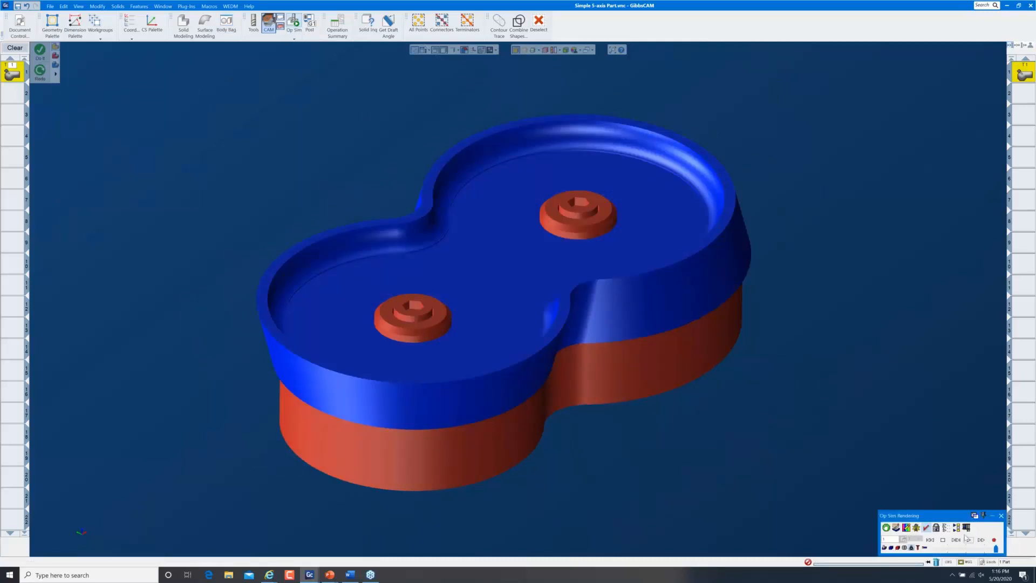
{"action": "left_click_drag", "start_coordinate": [953, 520], "coordinate": [149, 60]}
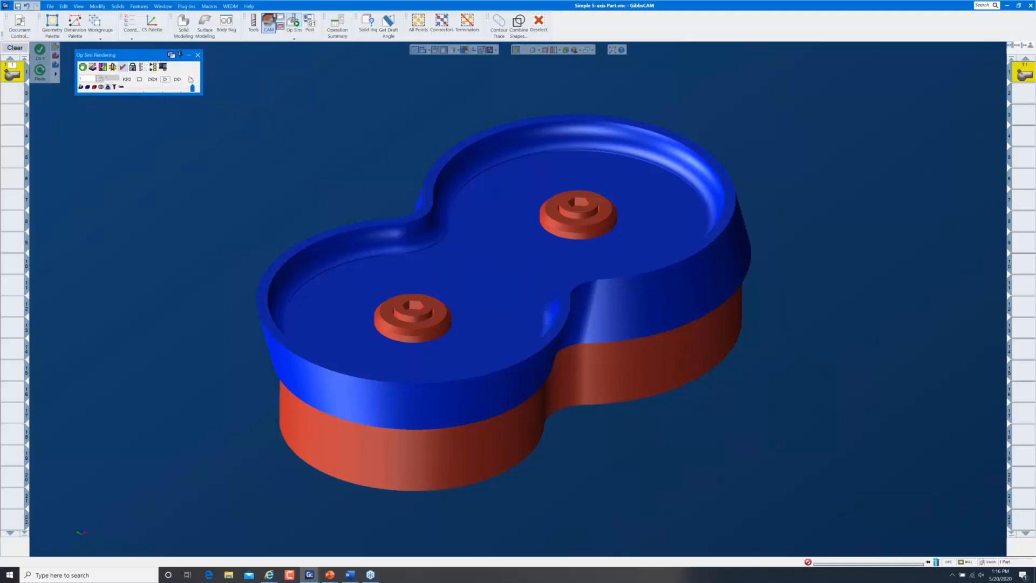
{"action": "left_click", "coordinate": [157, 88]}
{"action": "left_click", "coordinate": [165, 79]}
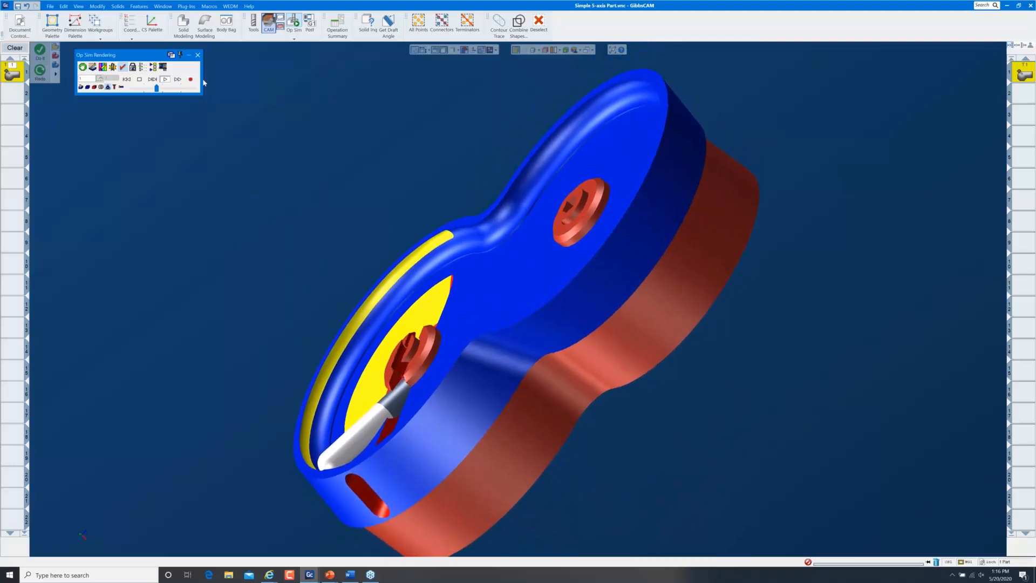
{"action": "left_click", "coordinate": [198, 55]}
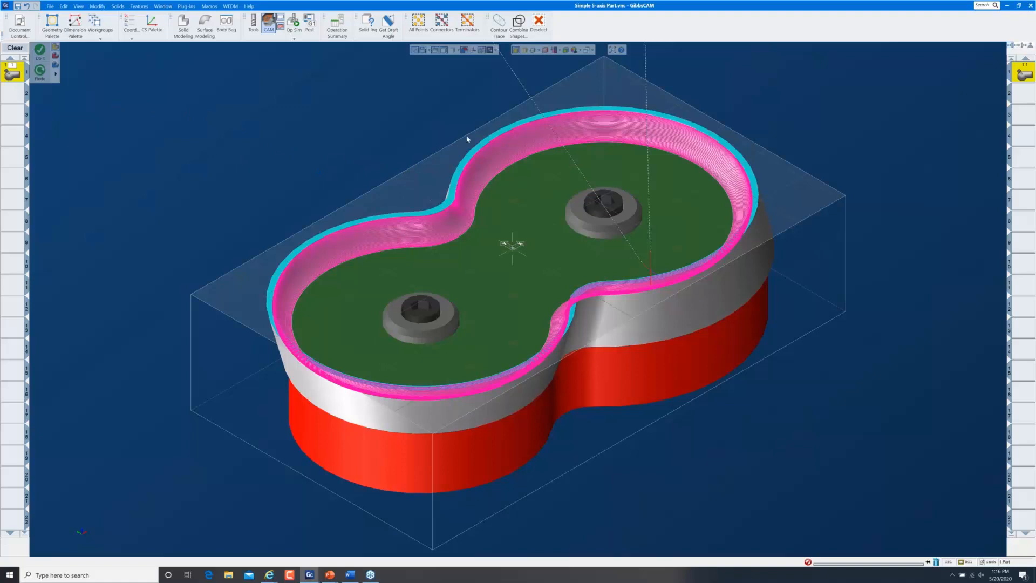
Orbit and zoom in on the wall toolpath where the figure-eight pocket pinches inward
{"action": "middle_click_drag", "start_coordinate": [715, 400], "coordinate": [502, 255]}
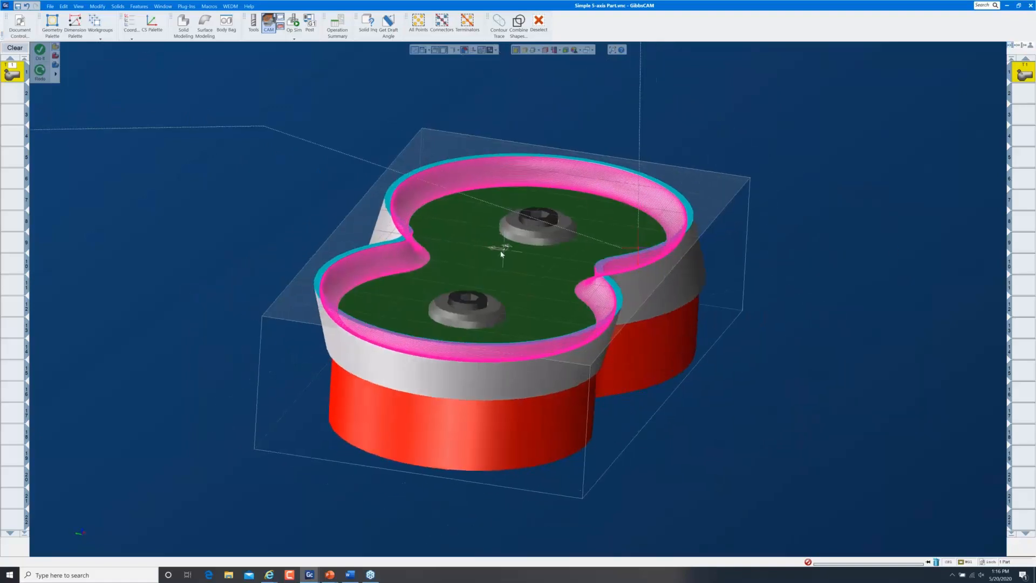
{"action": "middle_click_drag", "start_coordinate": [521, 289], "coordinate": [573, 199]}
{"action": "left_click_drag", "start_coordinate": [573, 200], "coordinate": [660, 283]}
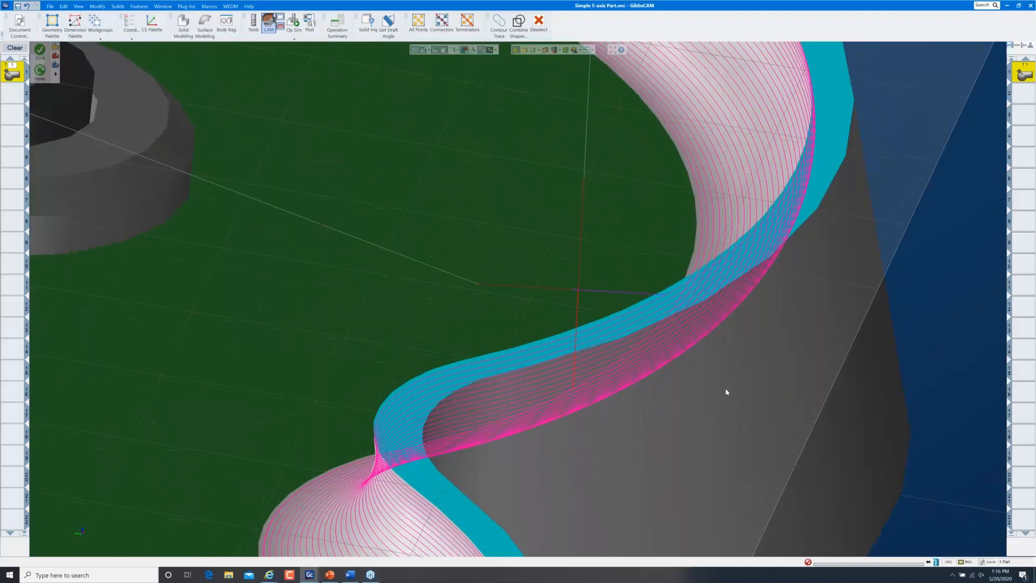
{"action": "middle_click_drag", "start_coordinate": [726, 393], "coordinate": [738, 379]}
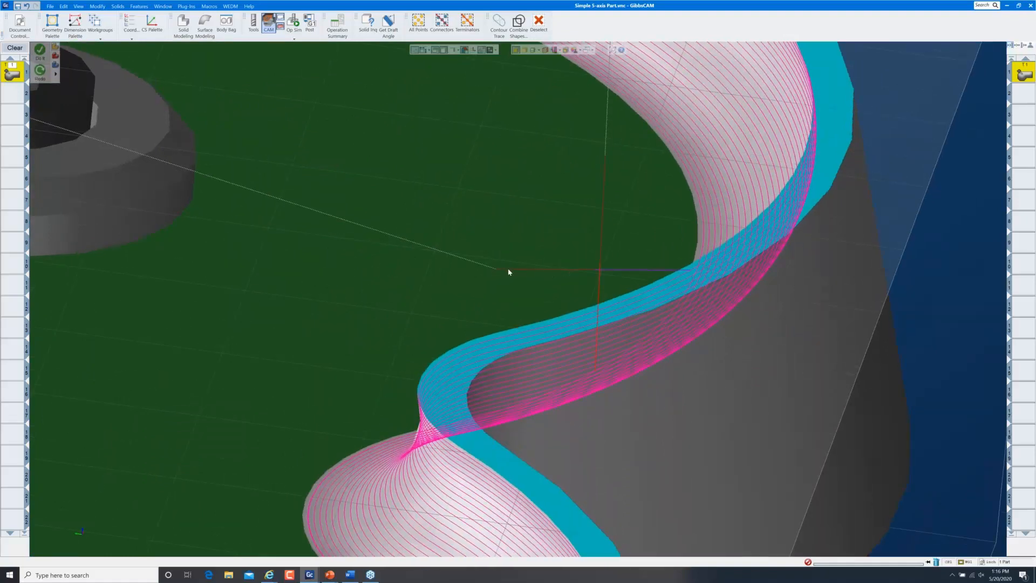
Return to a fitted isometric view and restore Extrude-Extrude-Extrude(28) from the Body Bag to the workspace
{"action": "double_click", "coordinate": [598, 211]}
{"action": "key", "text": "ctrl+i"}
{"action": "key", "text": "ctrl+u"}
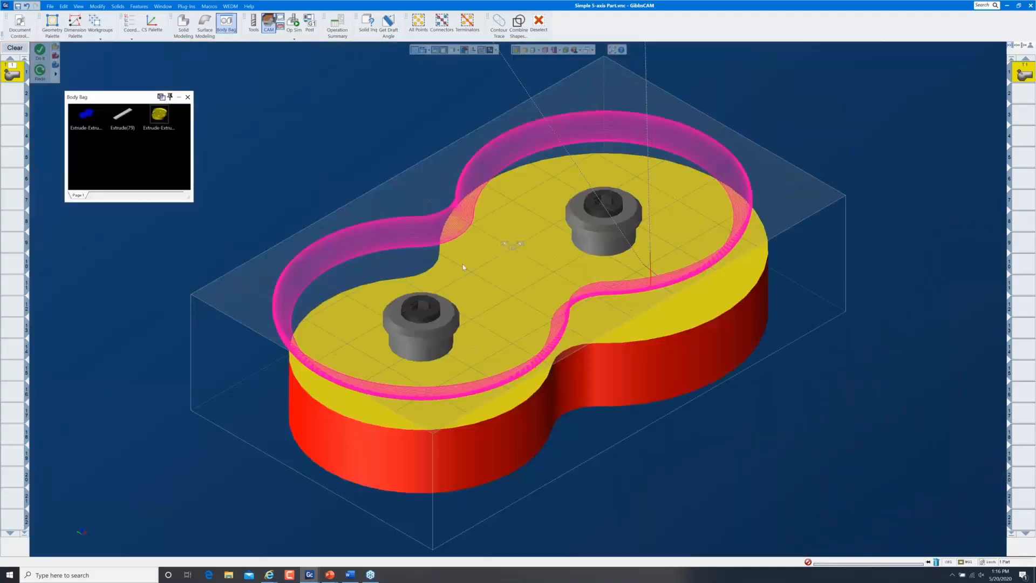
{"action": "left_click", "coordinate": [161, 120]}
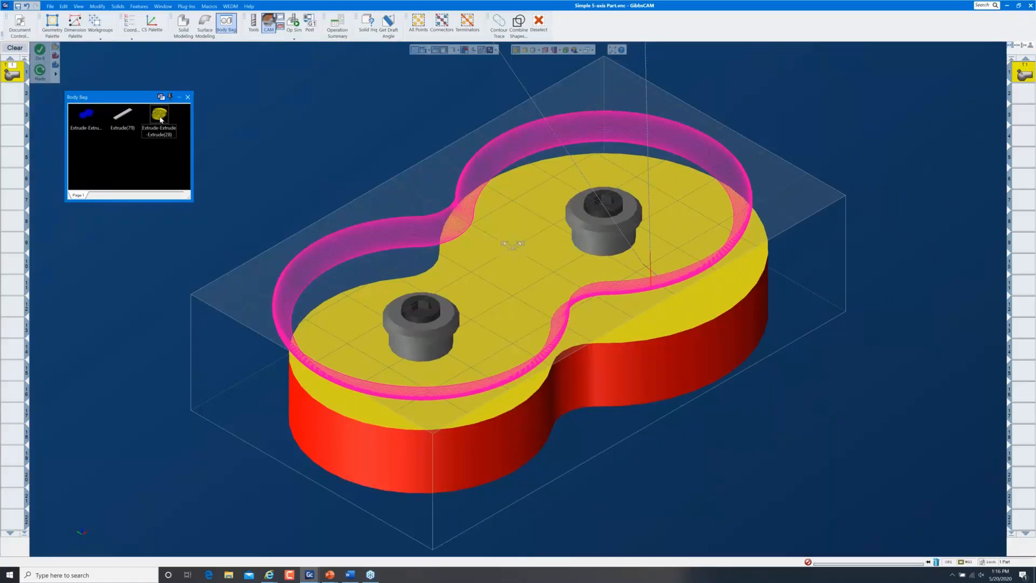
{"action": "left_click_drag", "start_coordinate": [161, 120], "coordinate": [252, 126]}
{"action": "left_click", "coordinate": [263, 121]}
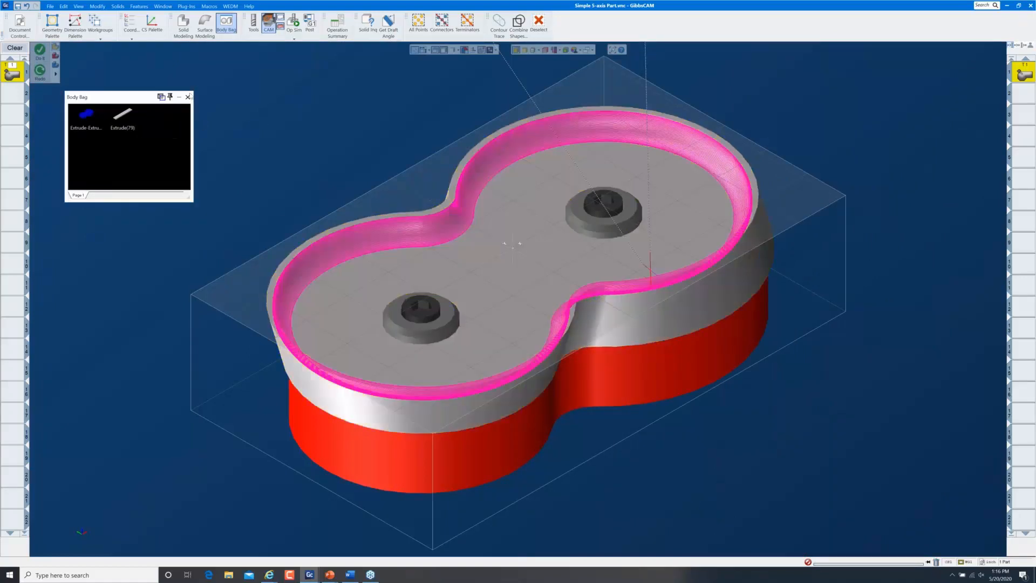
{"action": "left_click", "coordinate": [188, 97]}
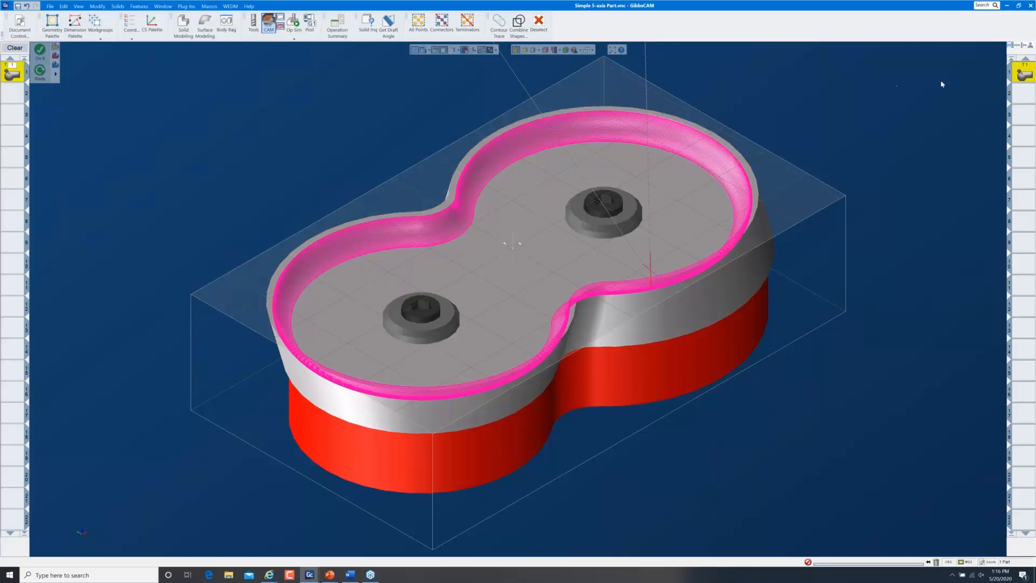
Reopen the 5-axis process, set Output format to 5 Axis, and list the tool-axis tilt options
{"action": "double_click", "coordinate": [7, 73]}
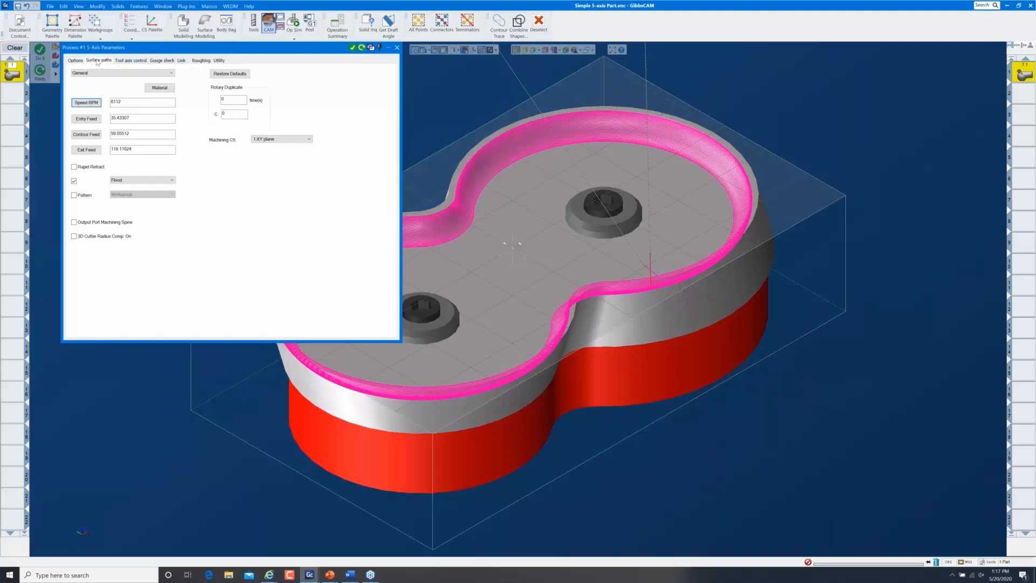
{"action": "left_click", "coordinate": [130, 61]}
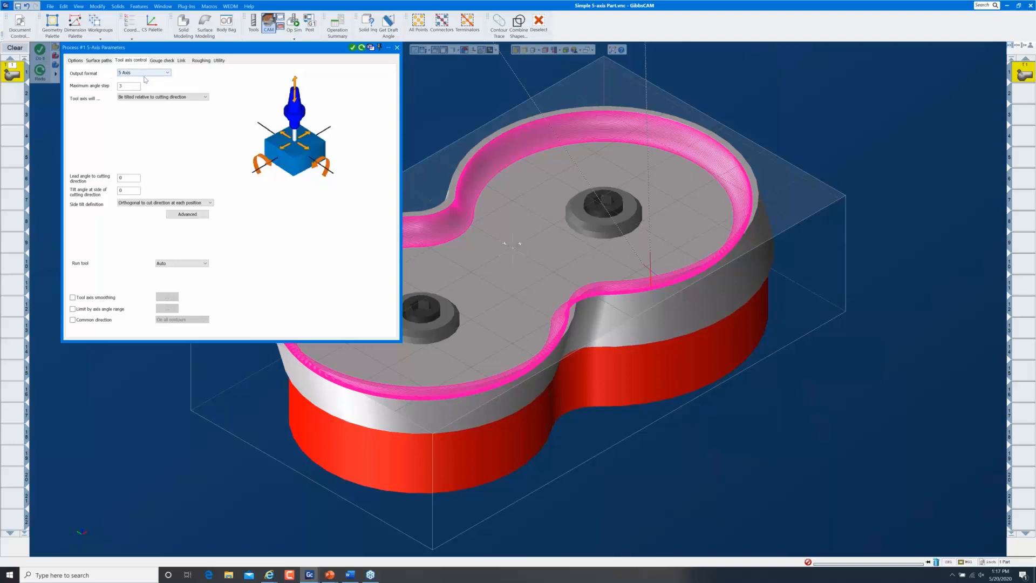
{"action": "left_click", "coordinate": [146, 75]}
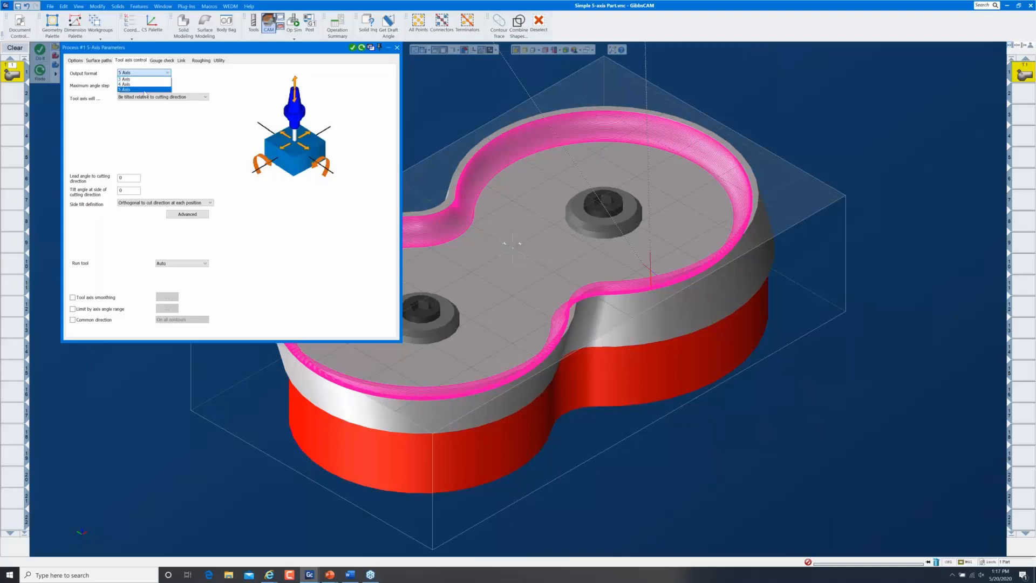
{"action": "left_click", "coordinate": [144, 91]}
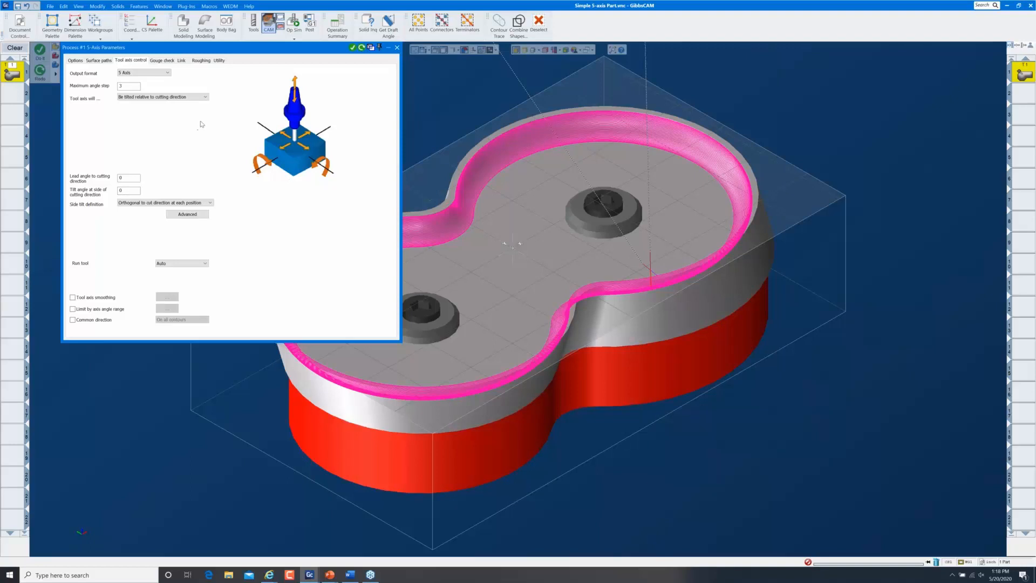
{"action": "left_click", "coordinate": [206, 98]}
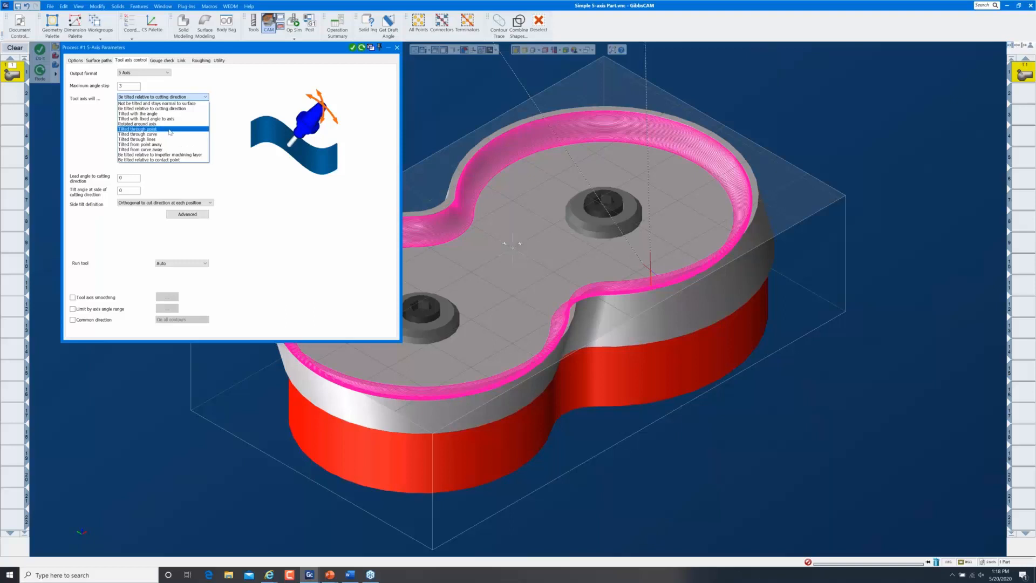
Set 'Tool axis will...' to Tilted from point away, with a Z axis tilt point, and close the dialog
{"action": "left_click", "coordinate": [169, 129]}
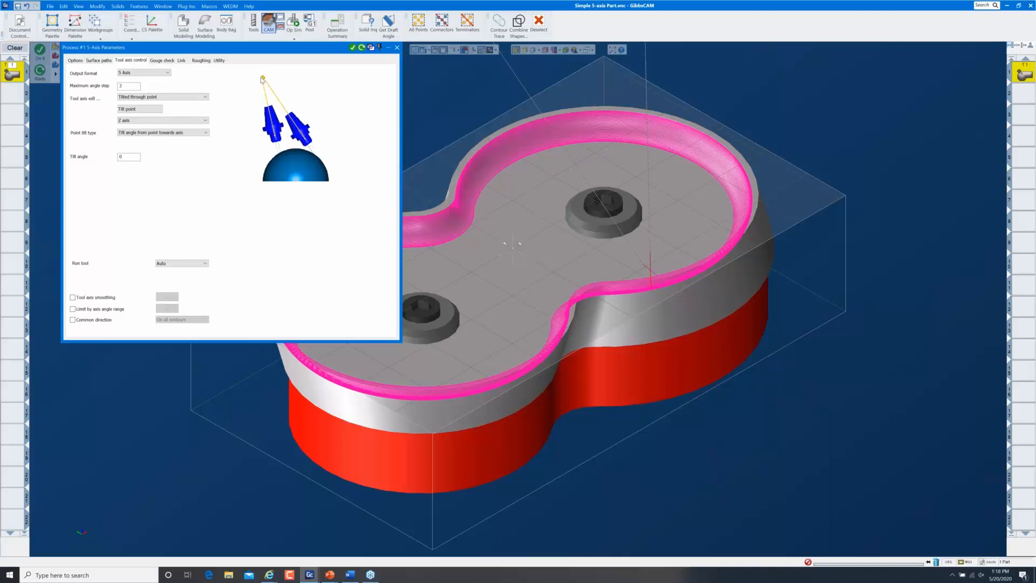
{"action": "left_click", "coordinate": [202, 98]}
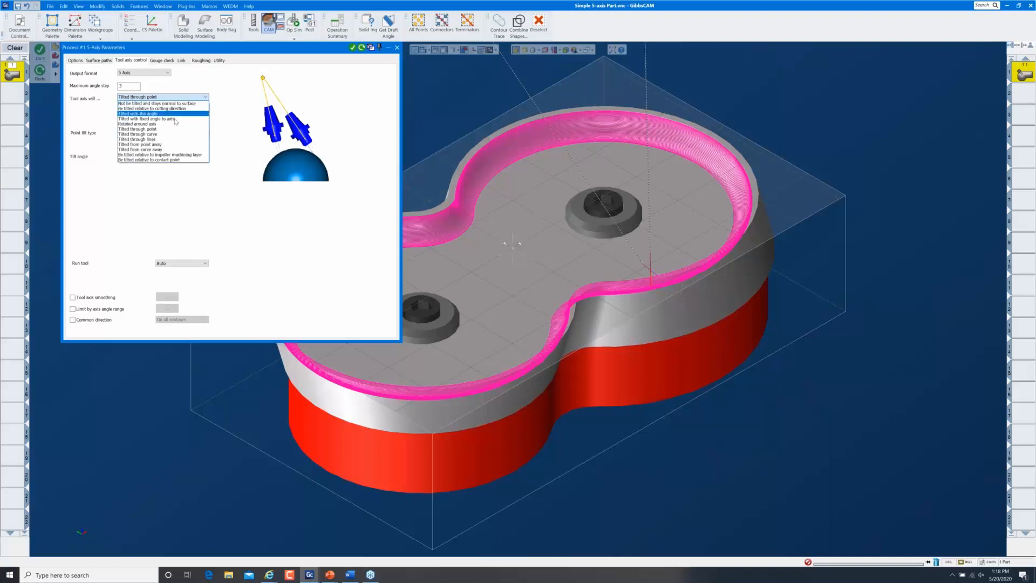
{"action": "left_click", "coordinate": [151, 145]}
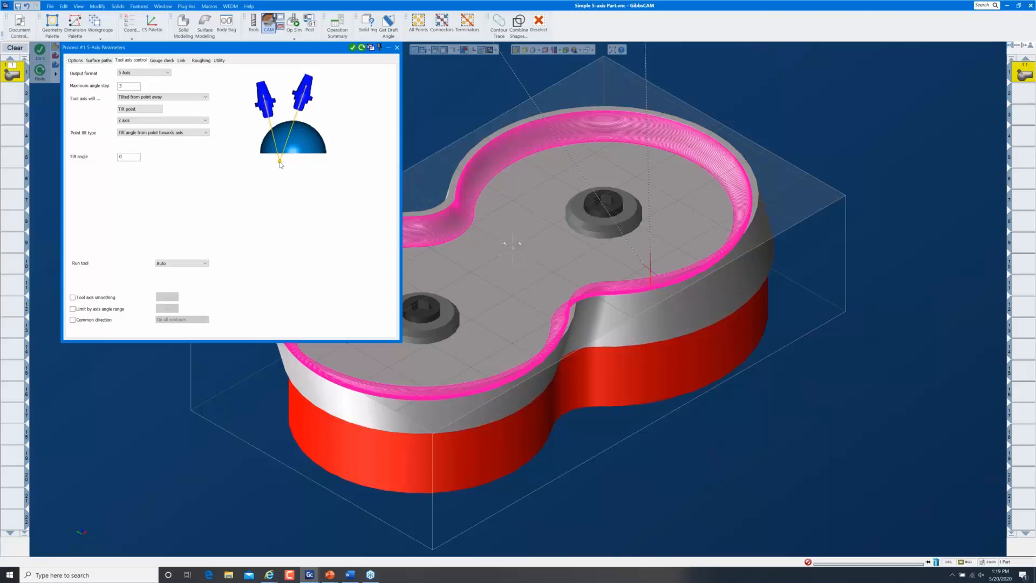
{"action": "left_click", "coordinate": [197, 98]}
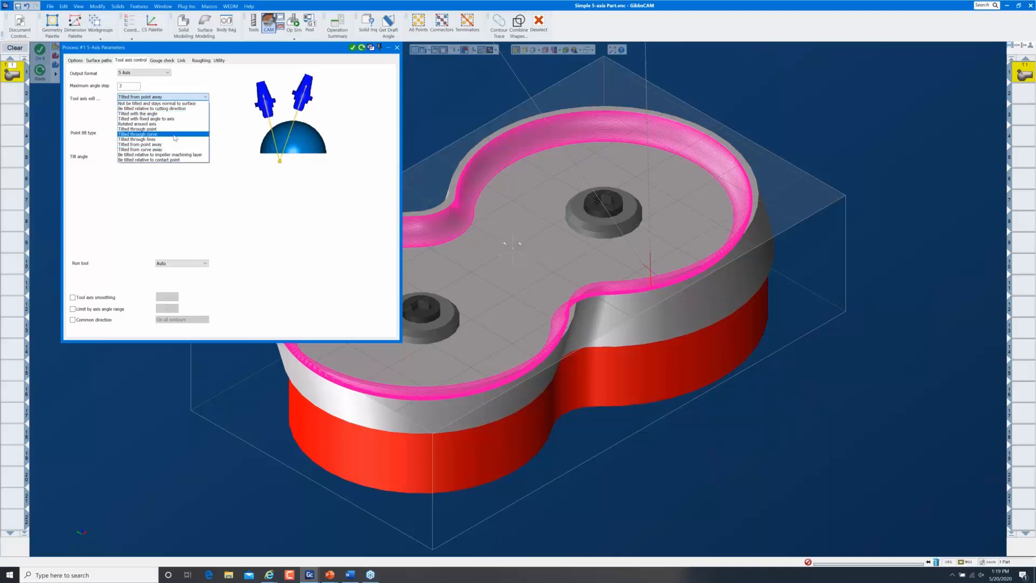
{"action": "left_click", "coordinate": [298, 54]}
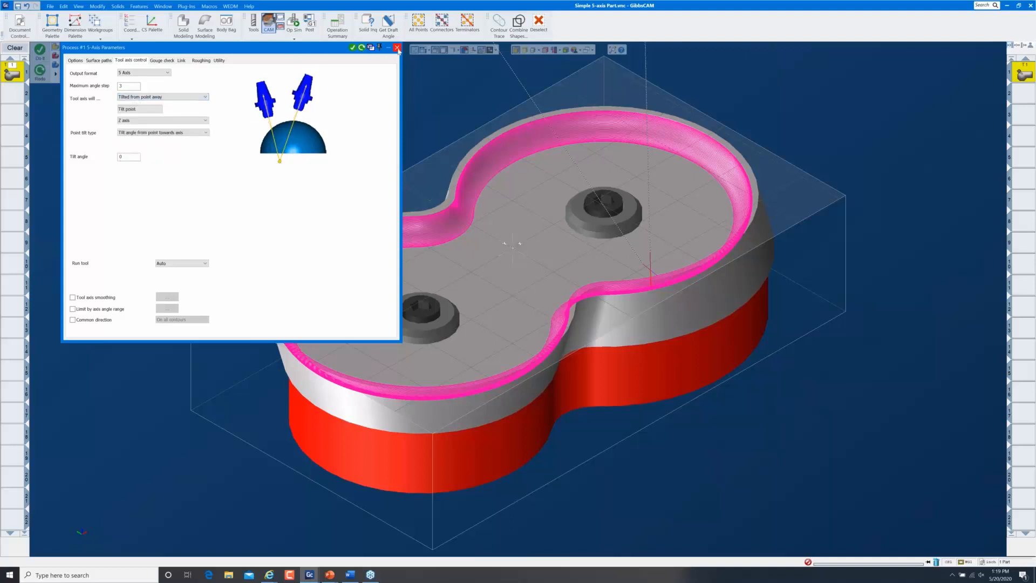
{"action": "left_click", "coordinate": [399, 49]}
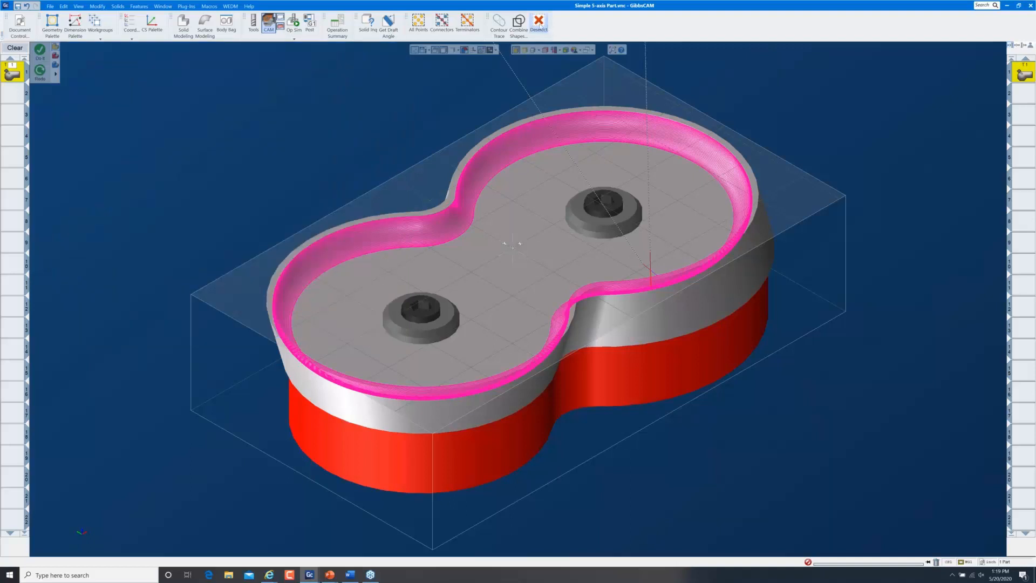
Extract the edge curves of the pocket floor face
{"action": "left_click", "coordinate": [539, 23]}
{"action": "left_click", "coordinate": [527, 195]}
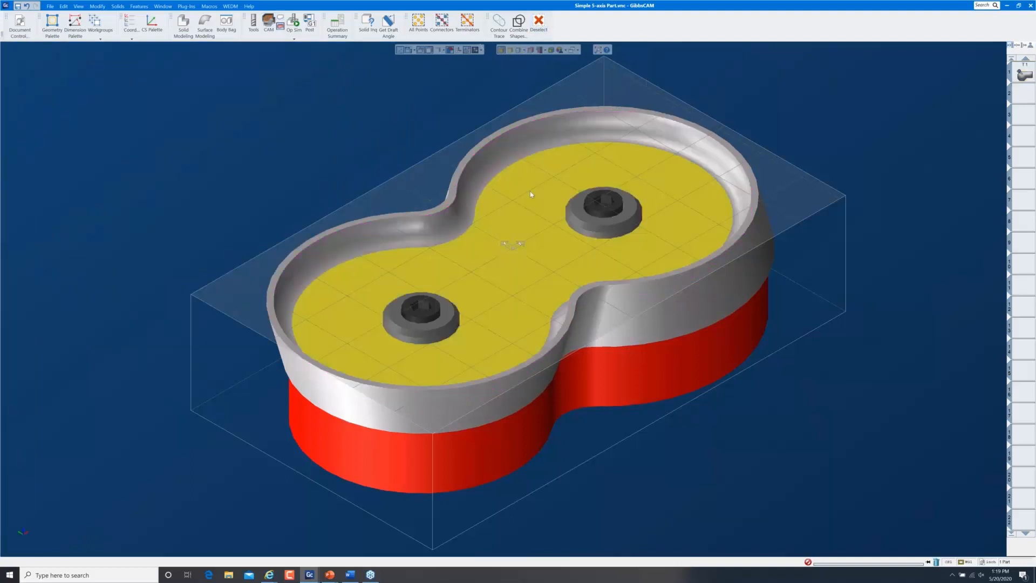
{"action": "right_click", "coordinate": [530, 192]}
{"action": "left_click", "coordinate": [565, 321]}
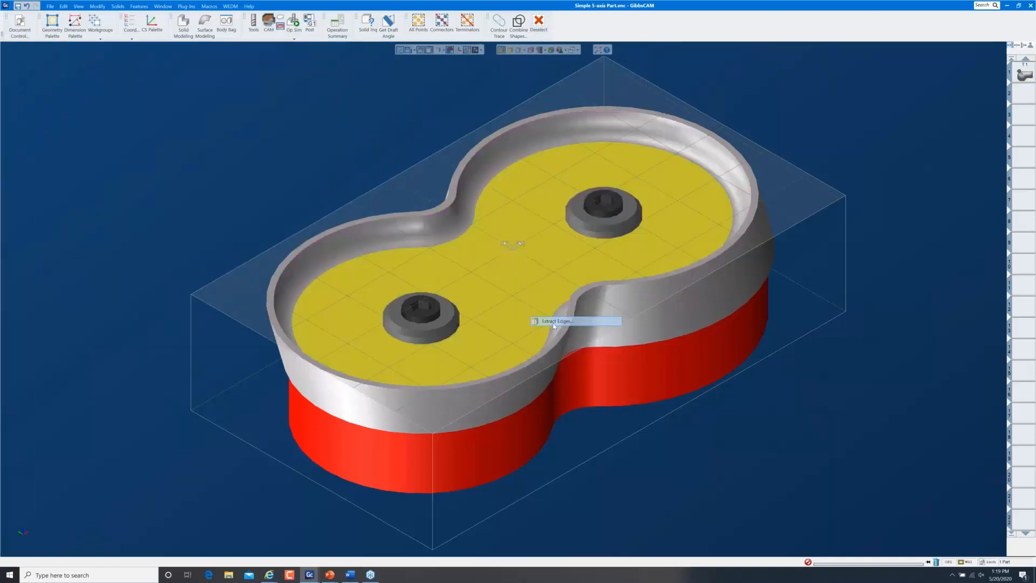
{"action": "left_click", "coordinate": [224, 202]}
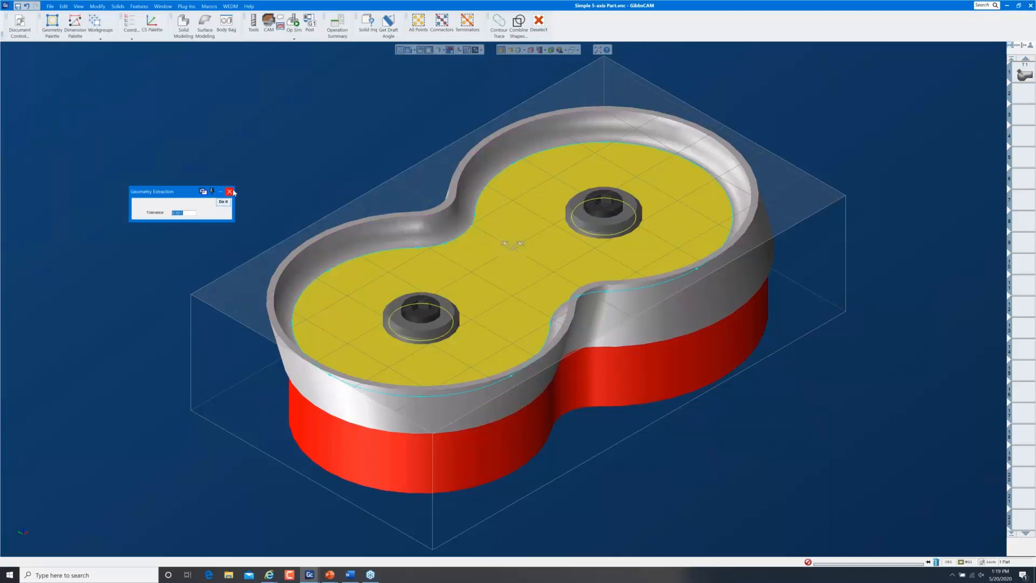
{"action": "left_click", "coordinate": [229, 192]}
{"action": "left_click", "coordinate": [348, 169]}
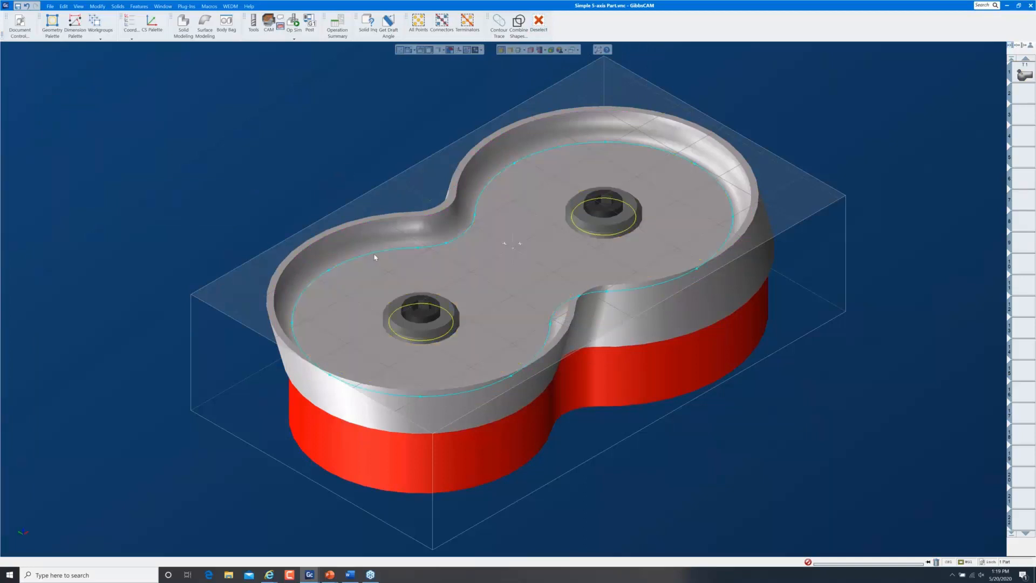
Shape-offset the floor-edge contour, then delete the original and outer curves, keeping the inner offset
{"action": "left_click", "coordinate": [375, 256]}
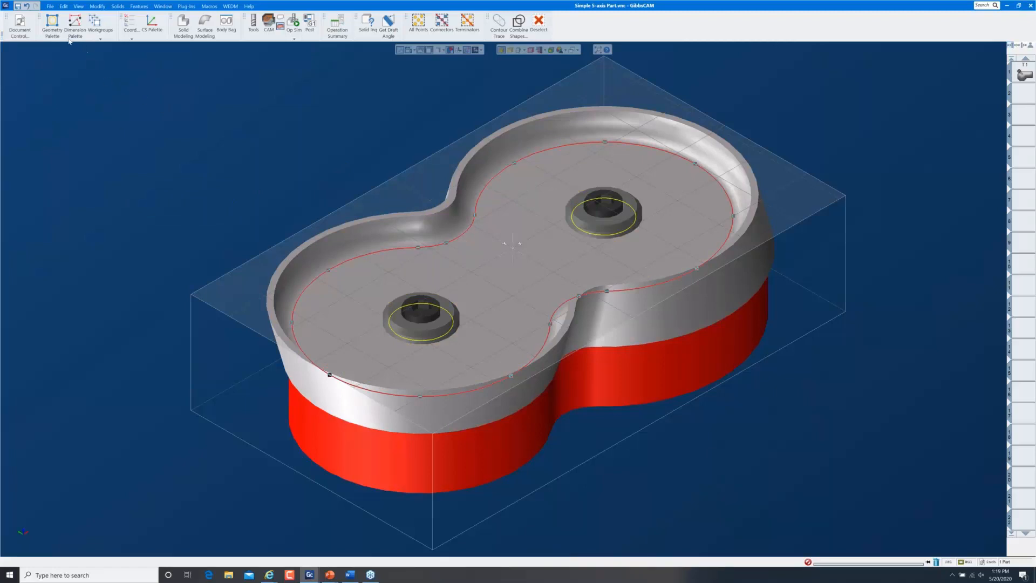
{"action": "left_click", "coordinate": [51, 25]}
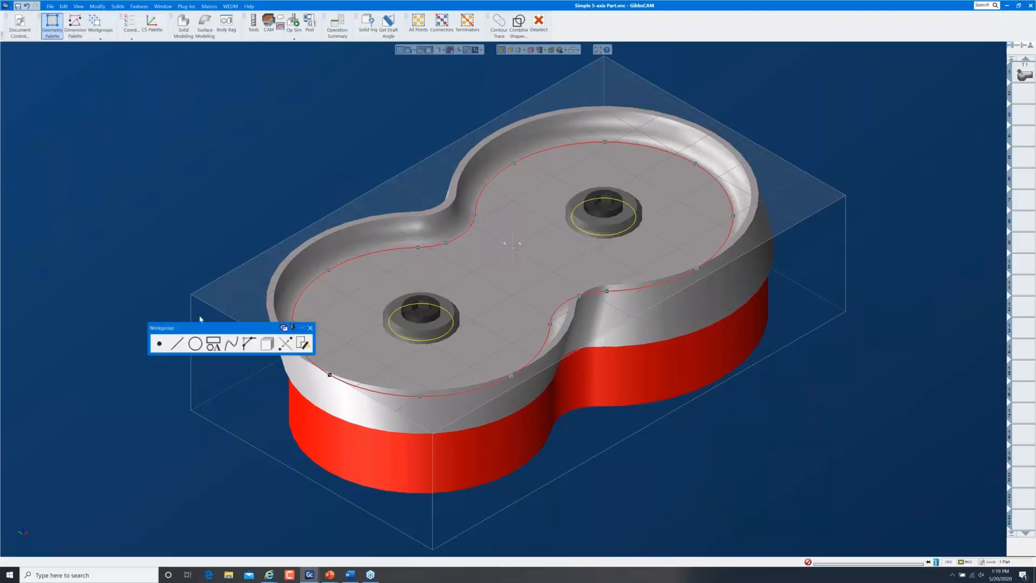
{"action": "left_click", "coordinate": [214, 343]}
{"action": "left_click", "coordinate": [178, 343]}
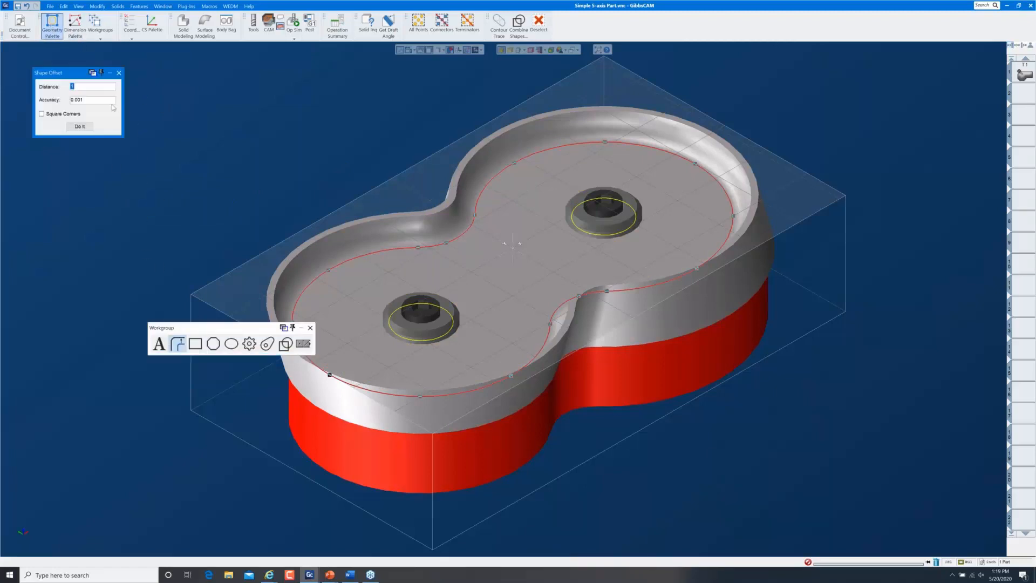
{"action": "left_click", "coordinate": [80, 126]}
{"action": "left_click", "coordinate": [119, 74]}
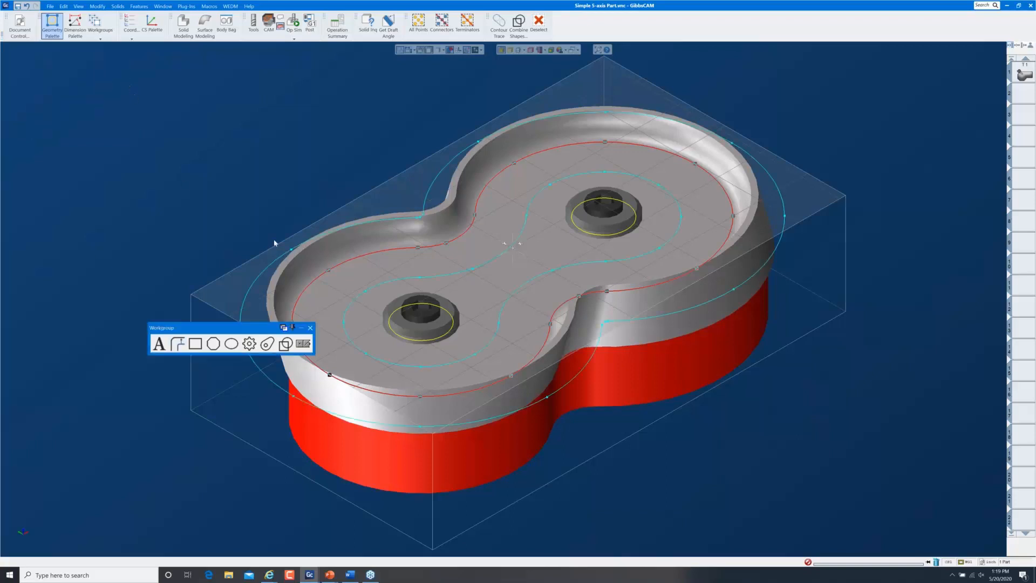
{"action": "left_click", "coordinate": [266, 274]}
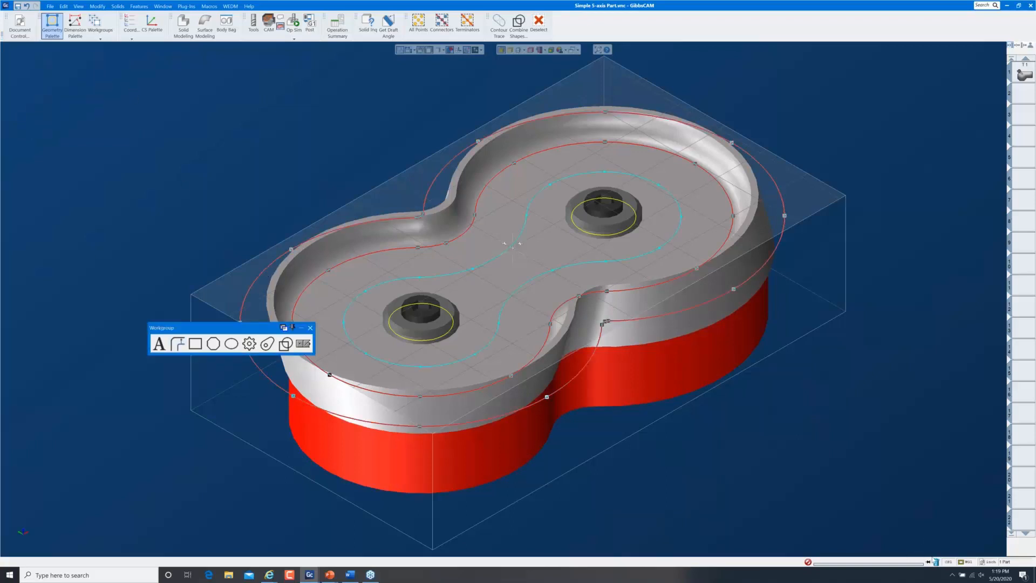
{"action": "key", "text": "Delete"}
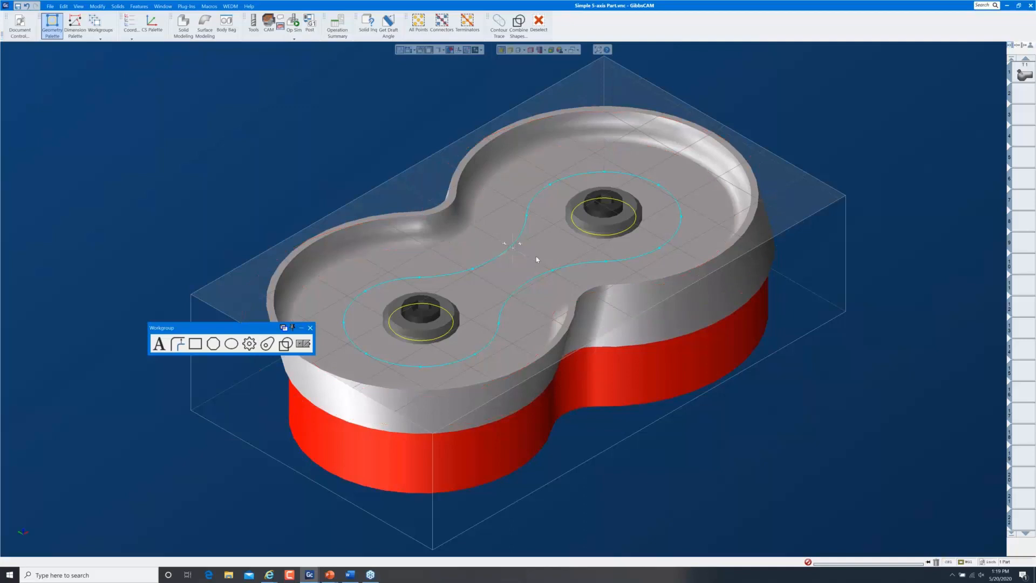
{"action": "left_click", "coordinate": [500, 257]}
Translate the inner offset contour 0.5 up in Z, then orbit to check its height
{"action": "double_click", "coordinate": [499, 257]}
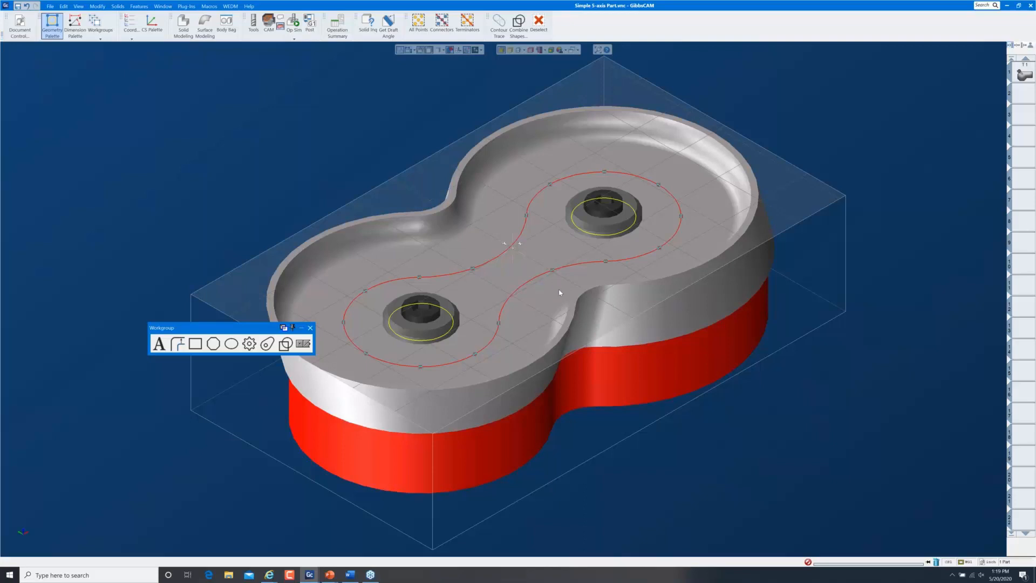
{"action": "middle_click_drag", "start_coordinate": [589, 333], "coordinate": [584, 307]}
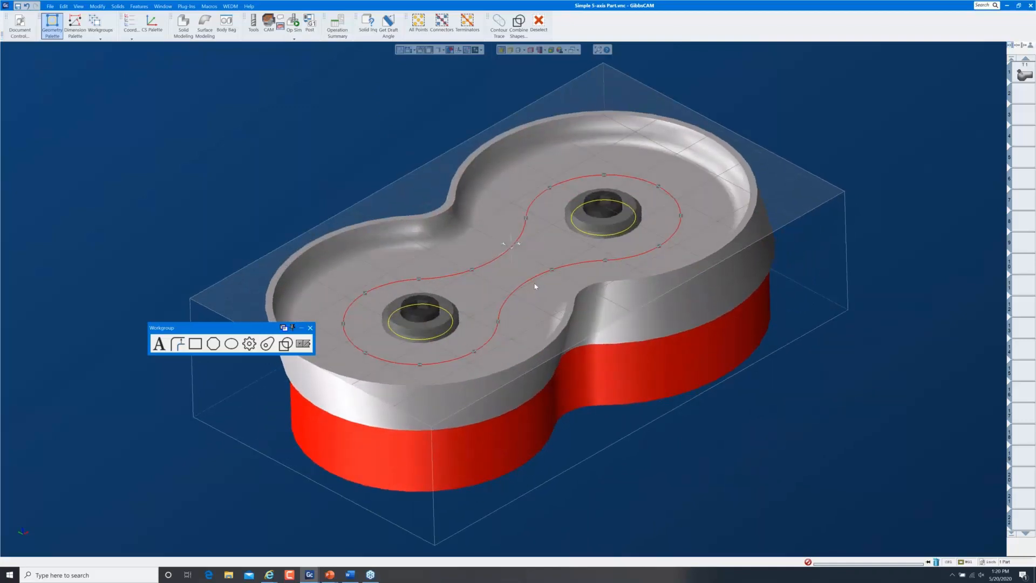
{"action": "left_click", "coordinate": [303, 344]}
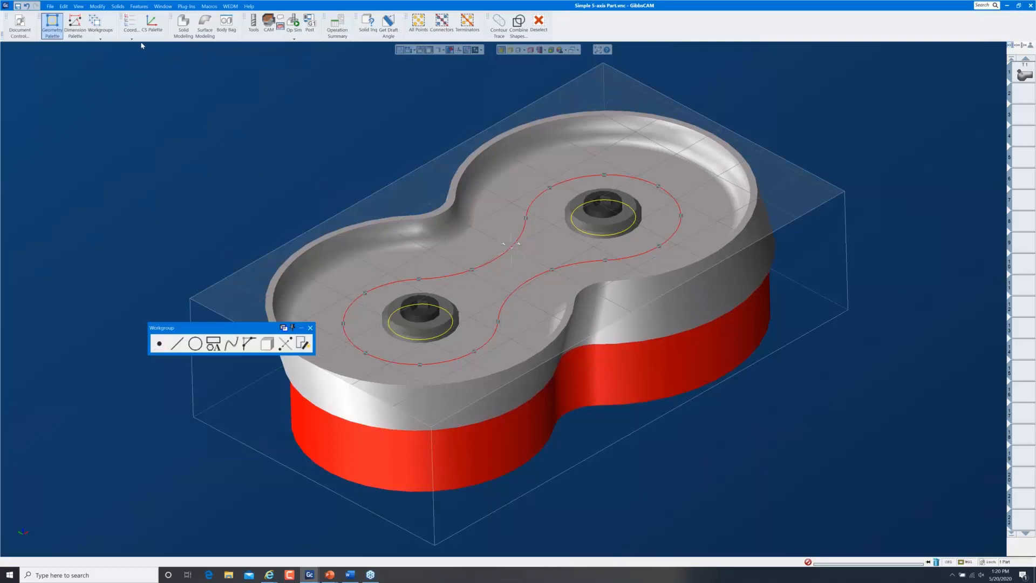
{"action": "left_click", "coordinate": [97, 6]}
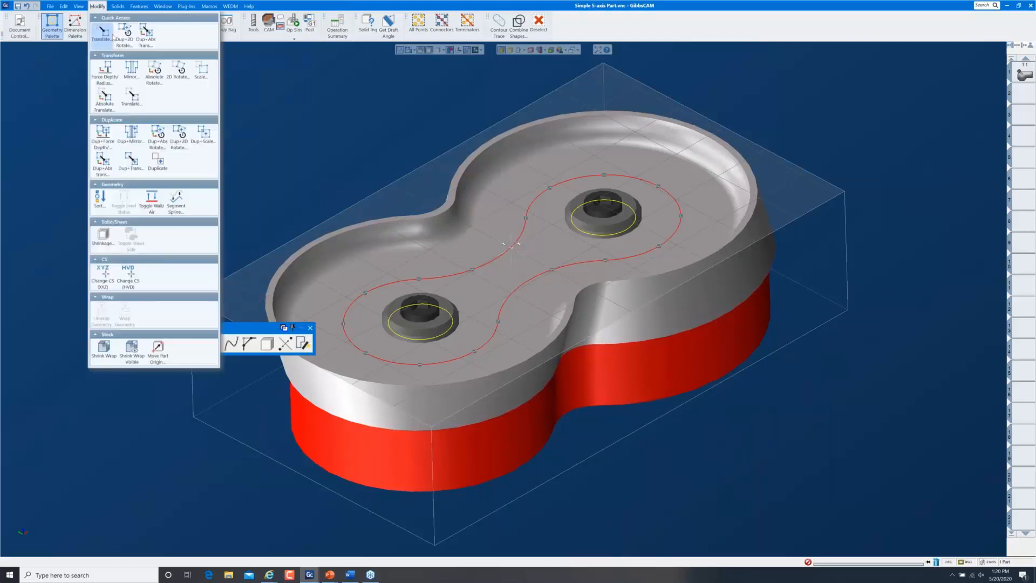
{"action": "left_click", "coordinate": [108, 186]}
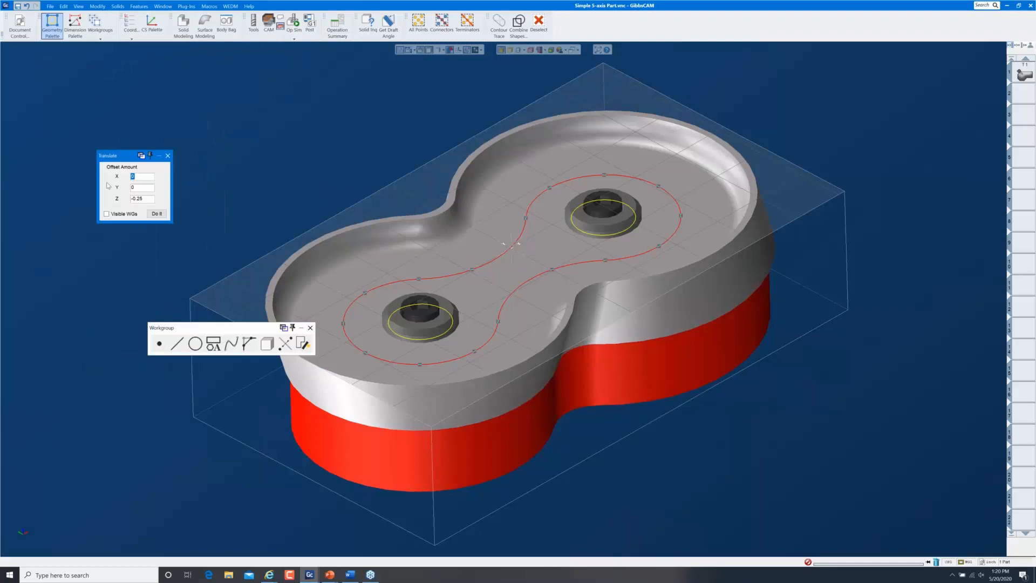
{"action": "double_click", "coordinate": [142, 199]}
{"action": "type", "text": ".5"}
{"action": "key", "text": "Return"}
{"action": "key", "text": "Return"}
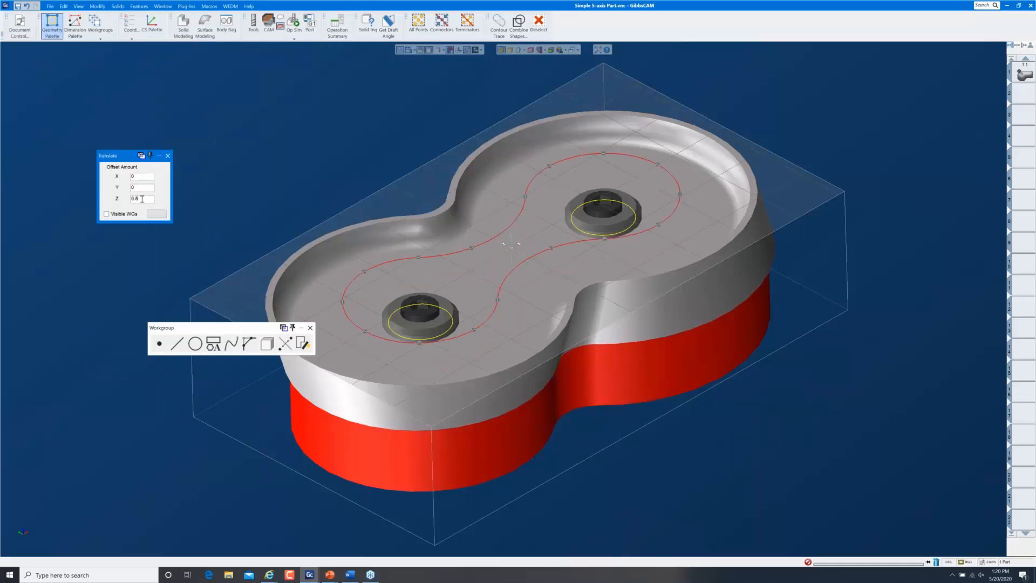
{"action": "key", "text": "Return"}
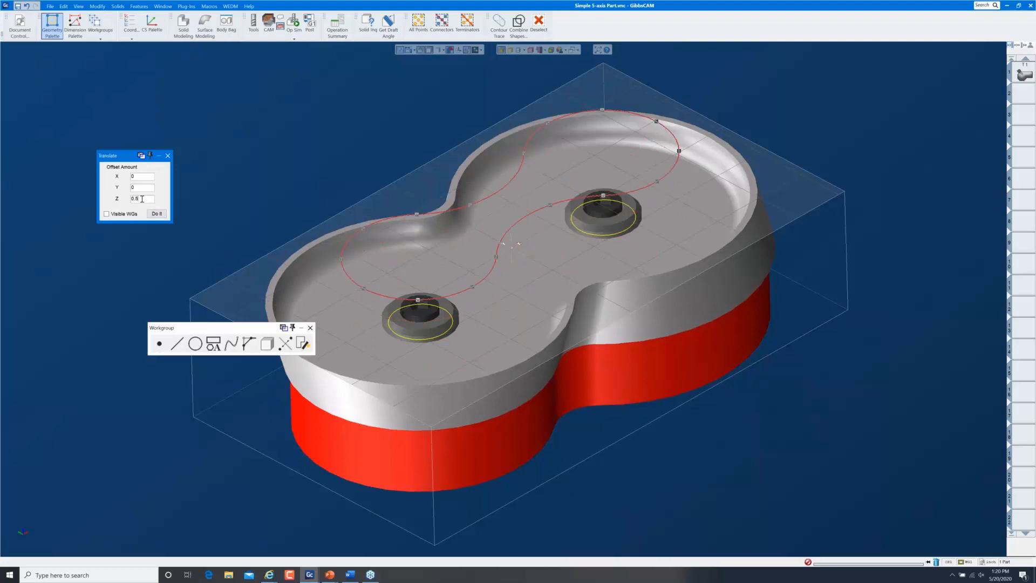
{"action": "left_click", "coordinate": [168, 155]}
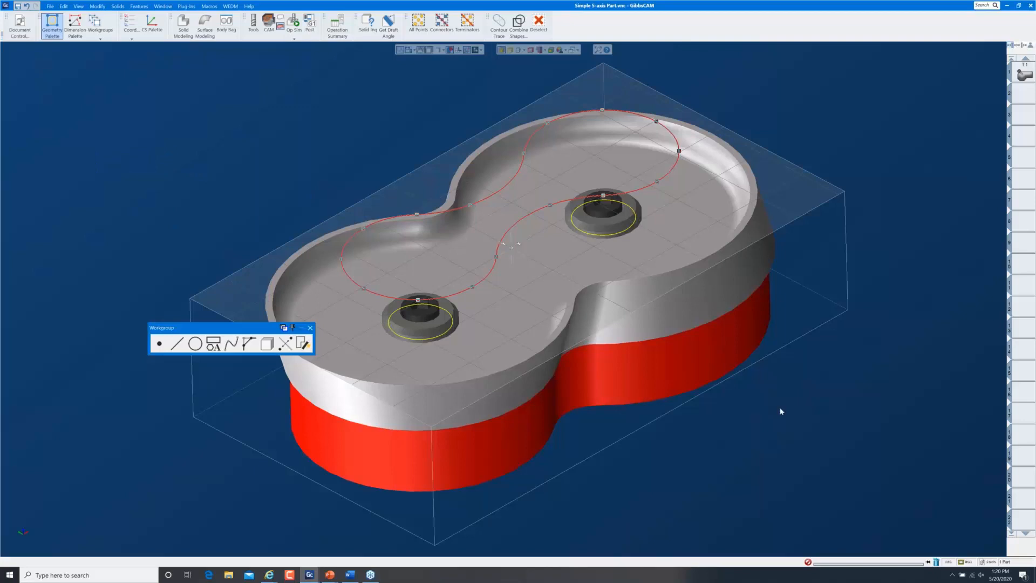
{"action": "middle_click_drag", "start_coordinate": [734, 464], "coordinate": [425, 161]}
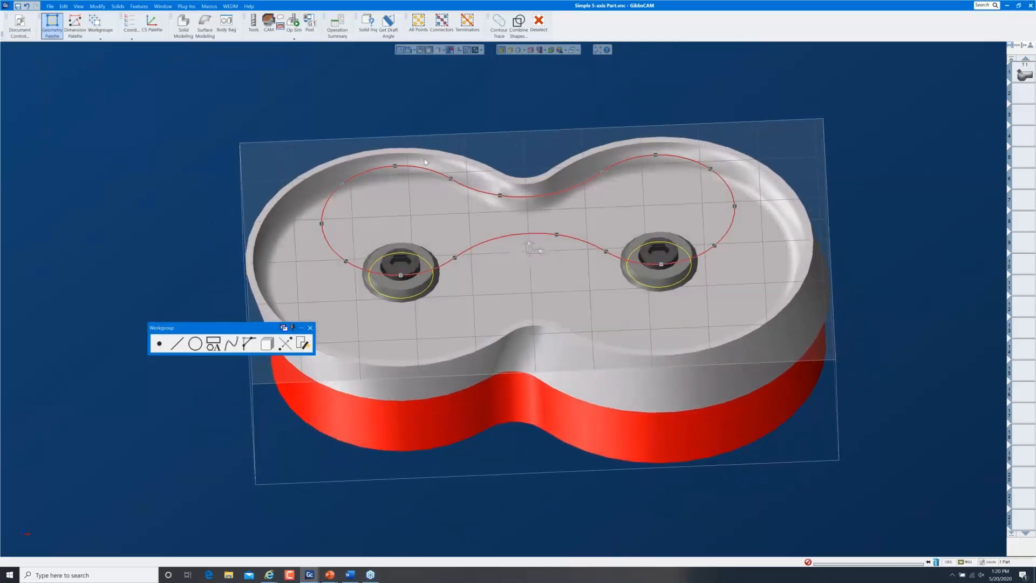
{"action": "left_click", "coordinate": [395, 175]}
{"action": "middle_click_drag", "start_coordinate": [495, 389], "coordinate": [517, 394]}
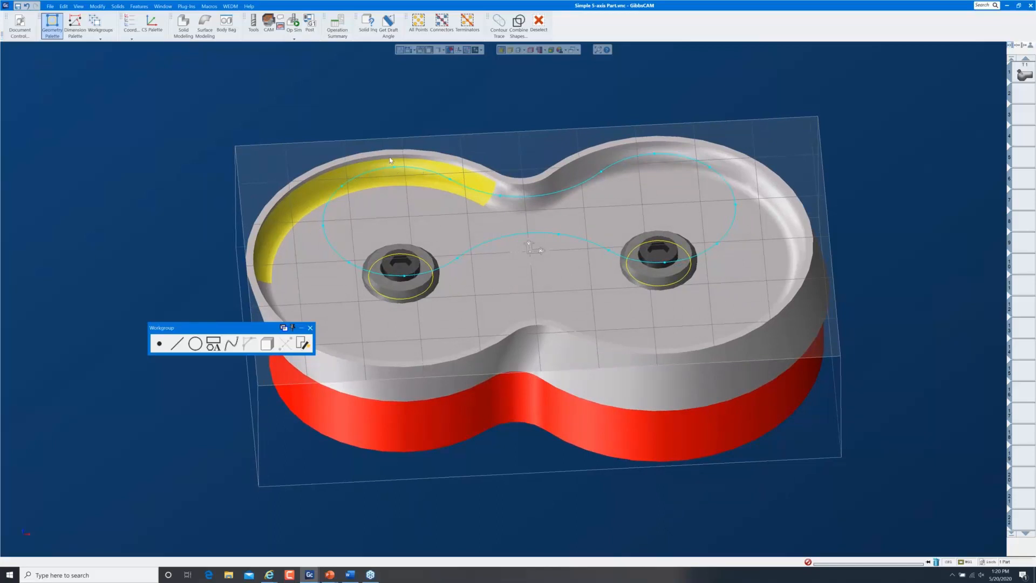
Select the pocket floor face and tool T1, and reopen the 5-axis process's tool axis control
{"action": "key", "text": "ctrl+i"}
{"action": "left_click", "coordinate": [446, 265]}
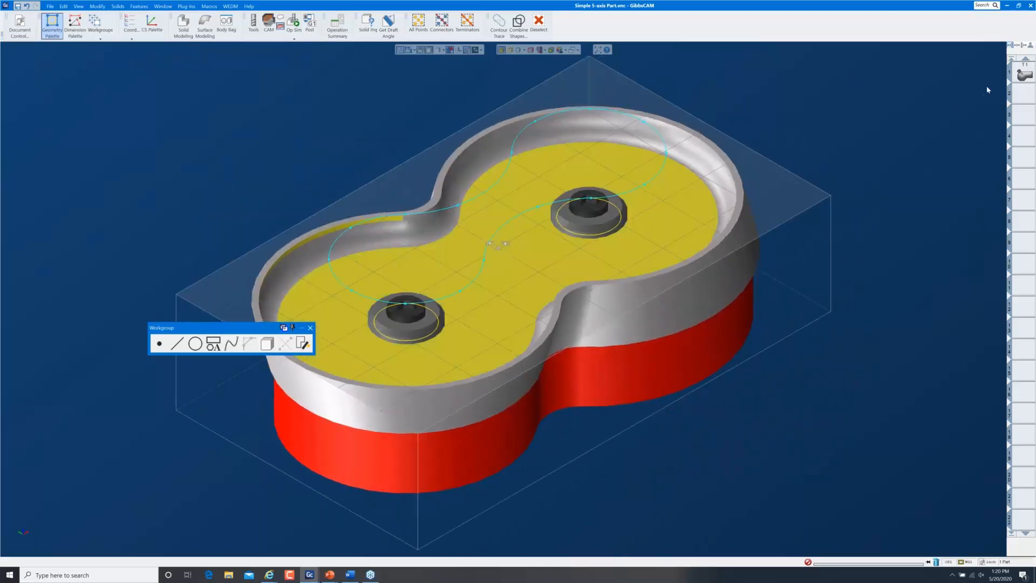
{"action": "left_click", "coordinate": [1017, 76]}
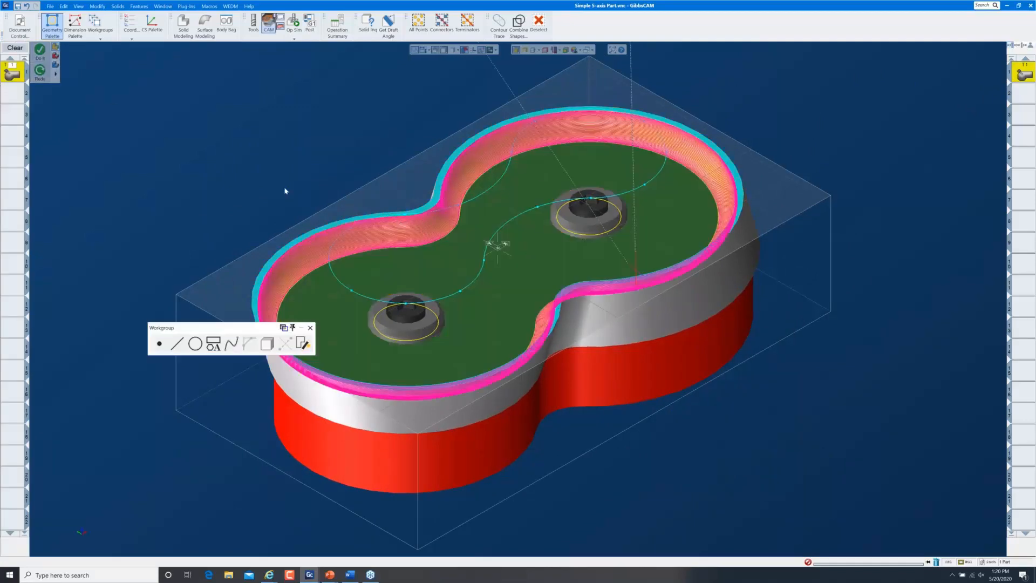
{"action": "double_click", "coordinate": [15, 75]}
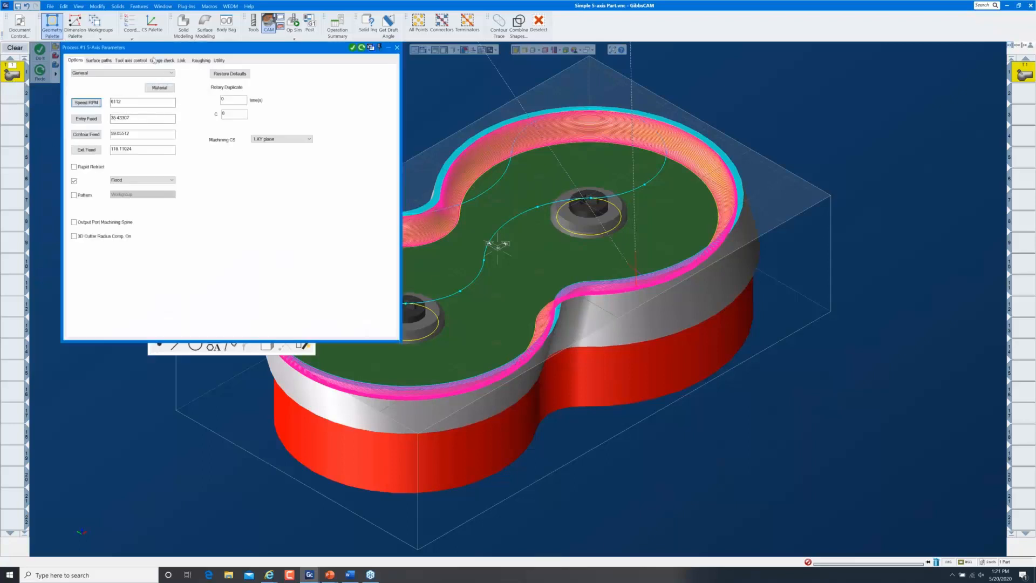
{"action": "left_click_drag", "start_coordinate": [156, 50], "coordinate": [124, 74]}
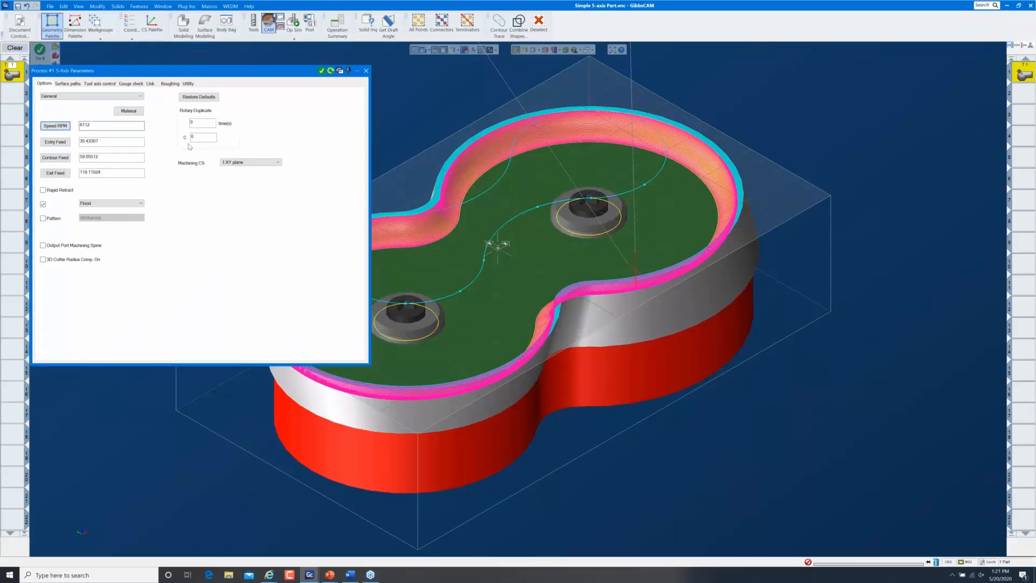
{"action": "left_click", "coordinate": [100, 84]}
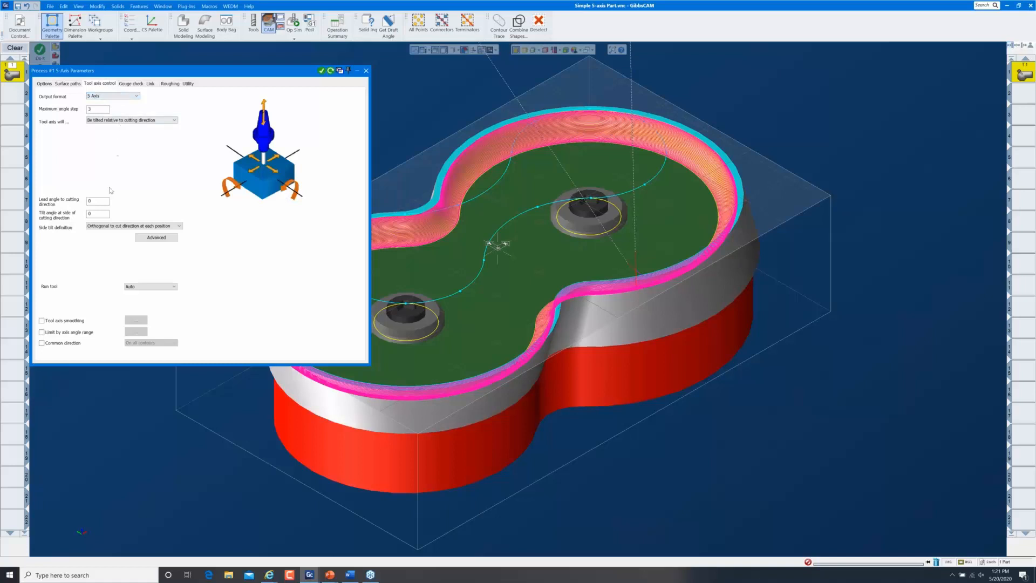
Make the tool axis tilt through the raised figure-eight curve and regenerate the toolpath
{"action": "left_click", "coordinate": [127, 120]}
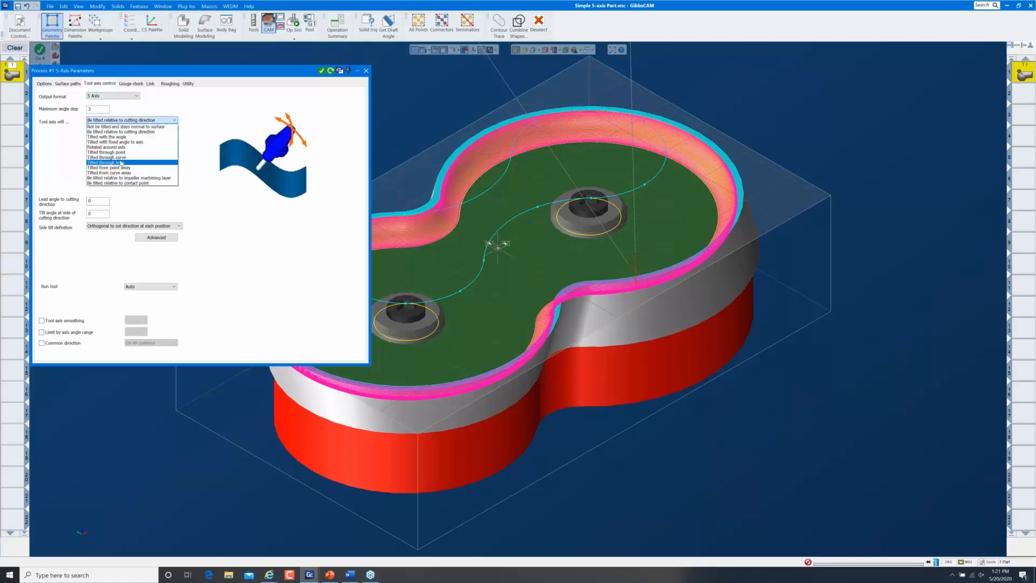
{"action": "left_click", "coordinate": [121, 157]}
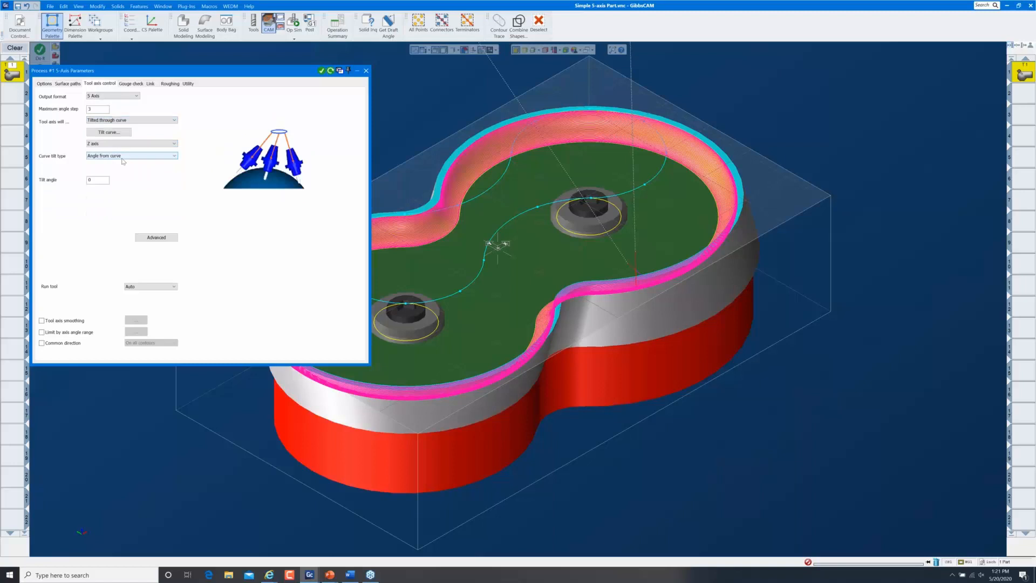
{"action": "left_click", "coordinate": [110, 132]}
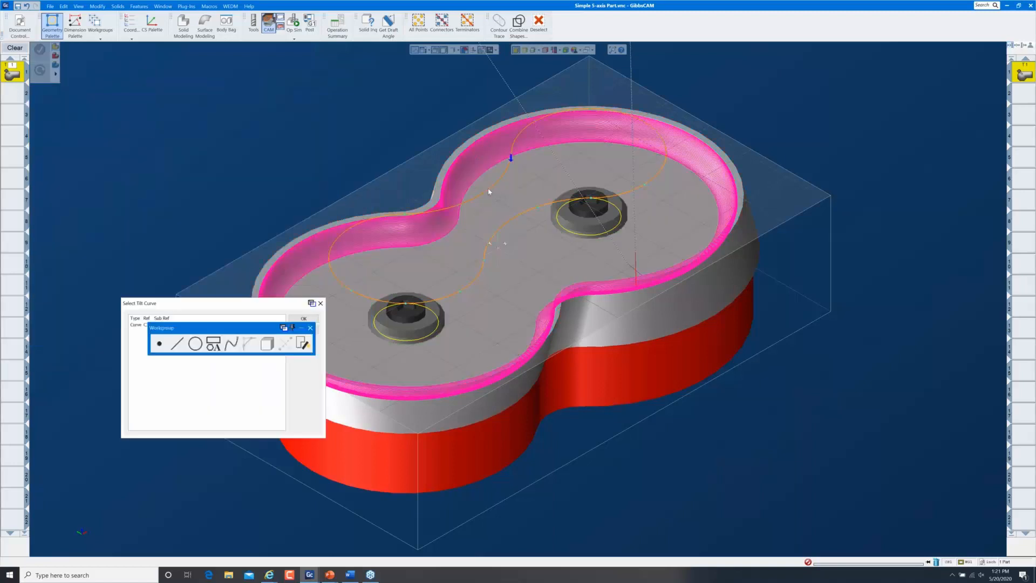
{"action": "double_click", "coordinate": [488, 190]}
{"action": "left_click", "coordinate": [280, 306]}
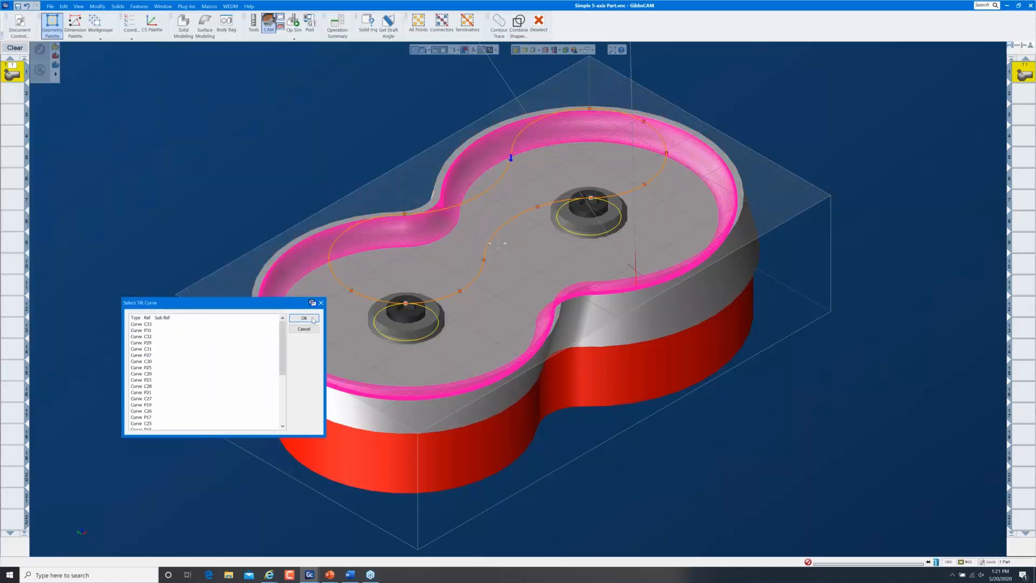
{"action": "left_click", "coordinate": [304, 318]}
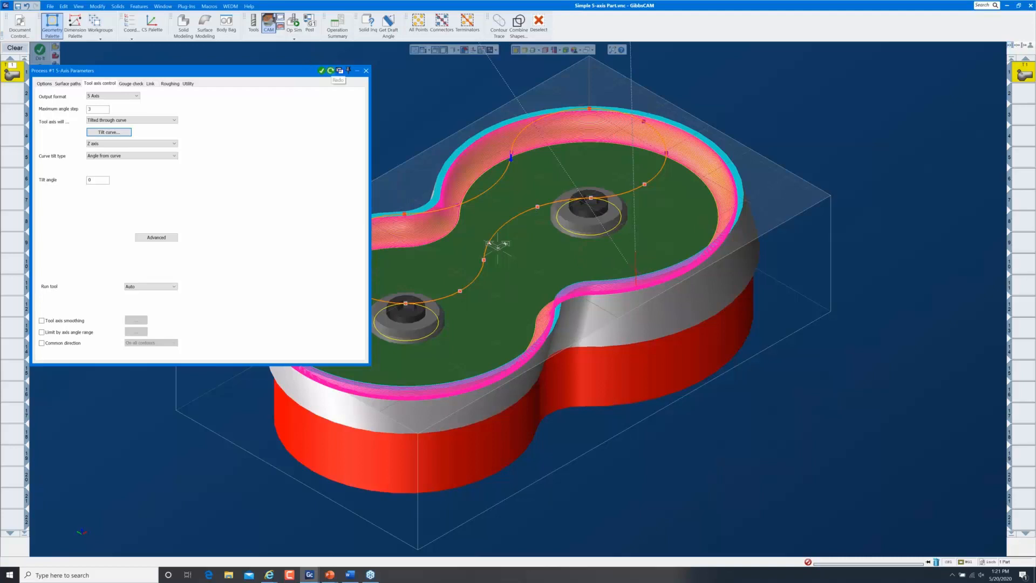
{"action": "left_click", "coordinate": [331, 71]}
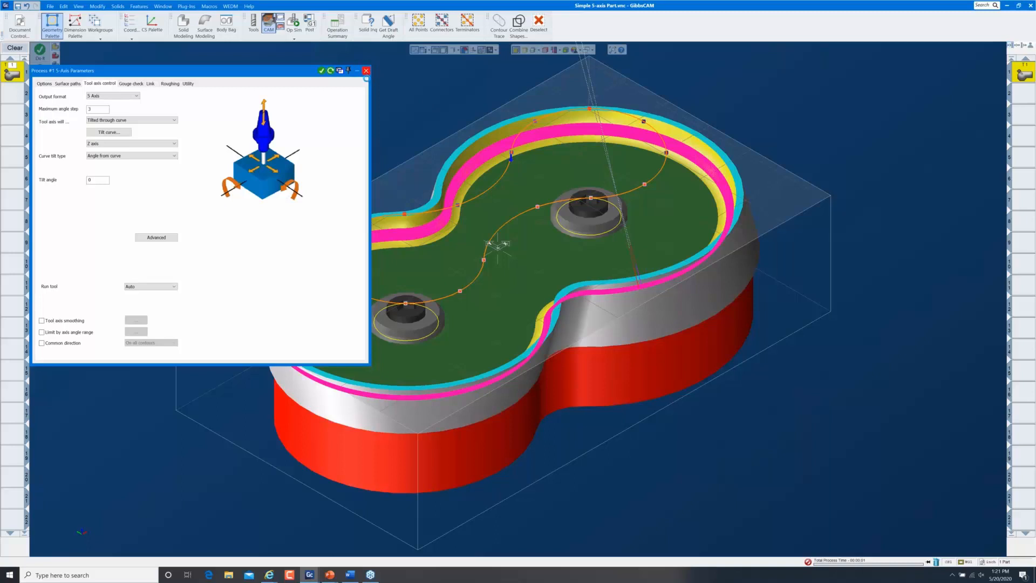
{"action": "left_click", "coordinate": [366, 71]}
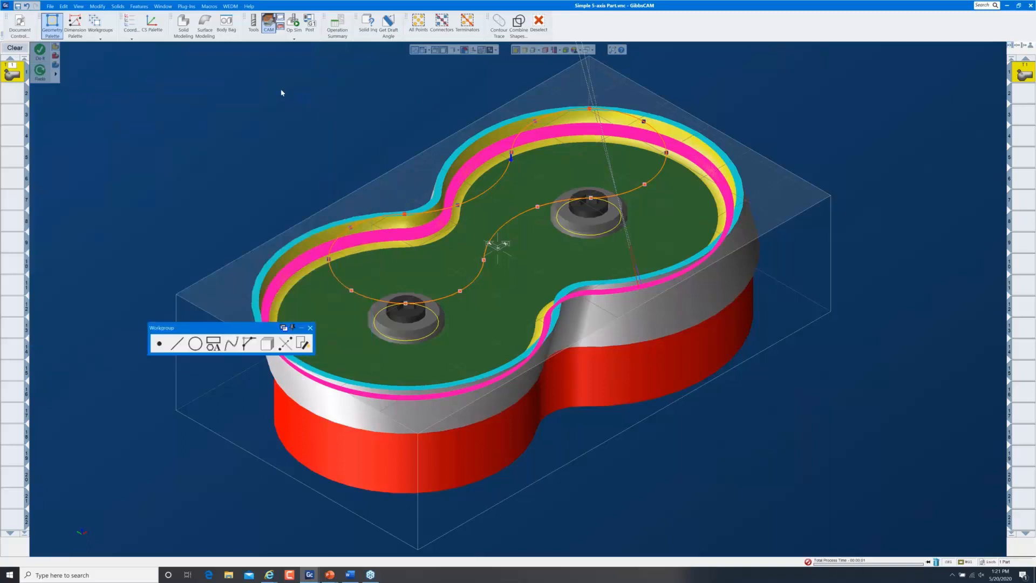
Run Op Sim on the tilted-axis wall toolpath at a slightly slower speed, then close it
{"action": "left_click", "coordinate": [311, 328]}
{"action": "left_click", "coordinate": [294, 23]}
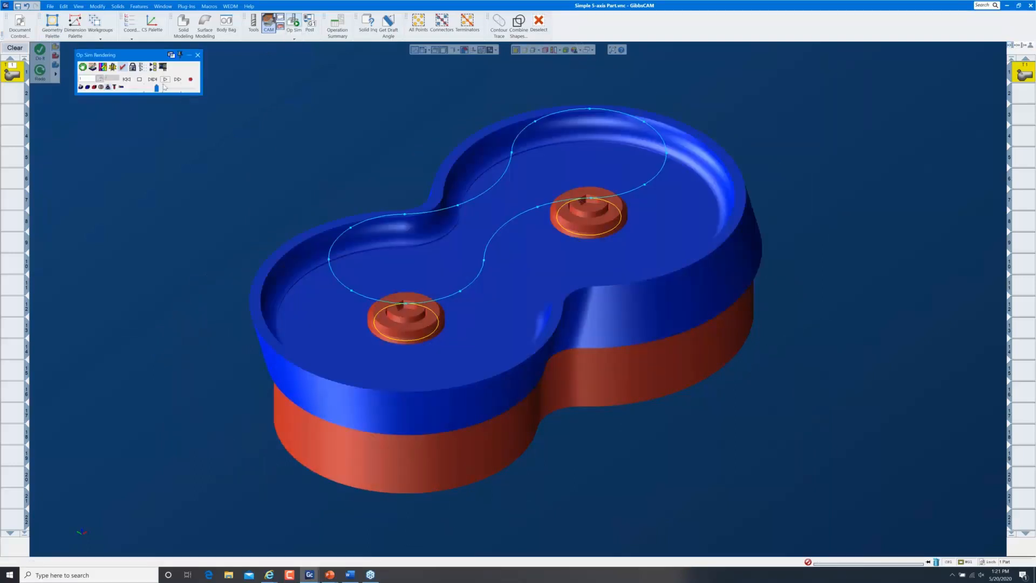
{"action": "left_click", "coordinate": [133, 68]}
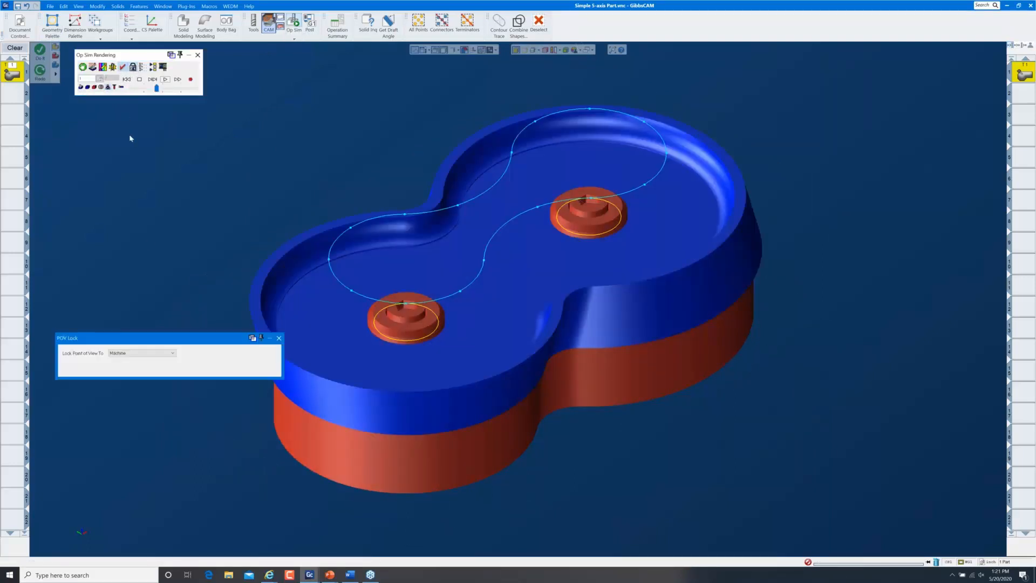
{"action": "left_click", "coordinate": [279, 338]}
{"action": "left_click_drag", "start_coordinate": [160, 86], "coordinate": [154, 87]}
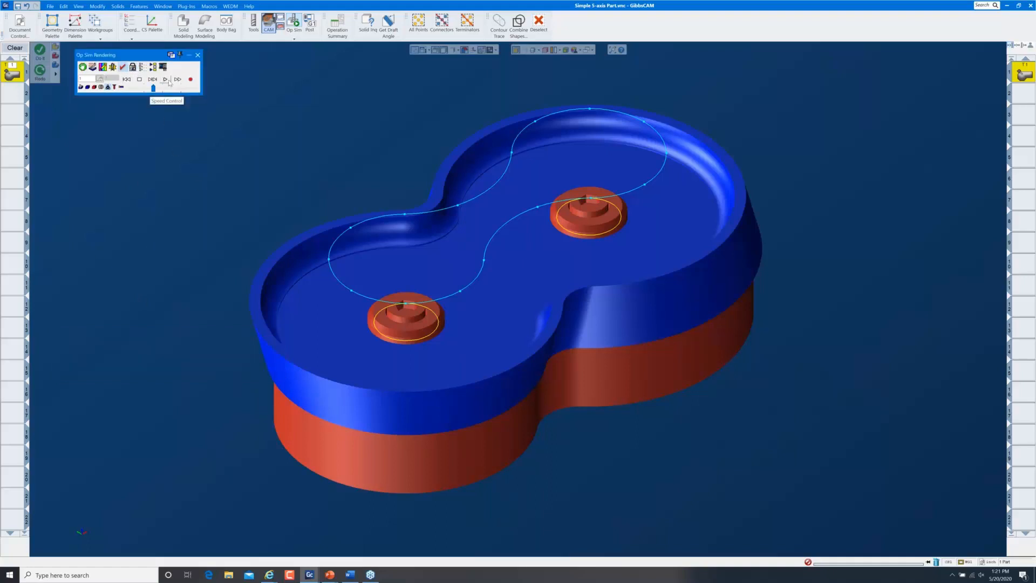
{"action": "left_click", "coordinate": [166, 79]}
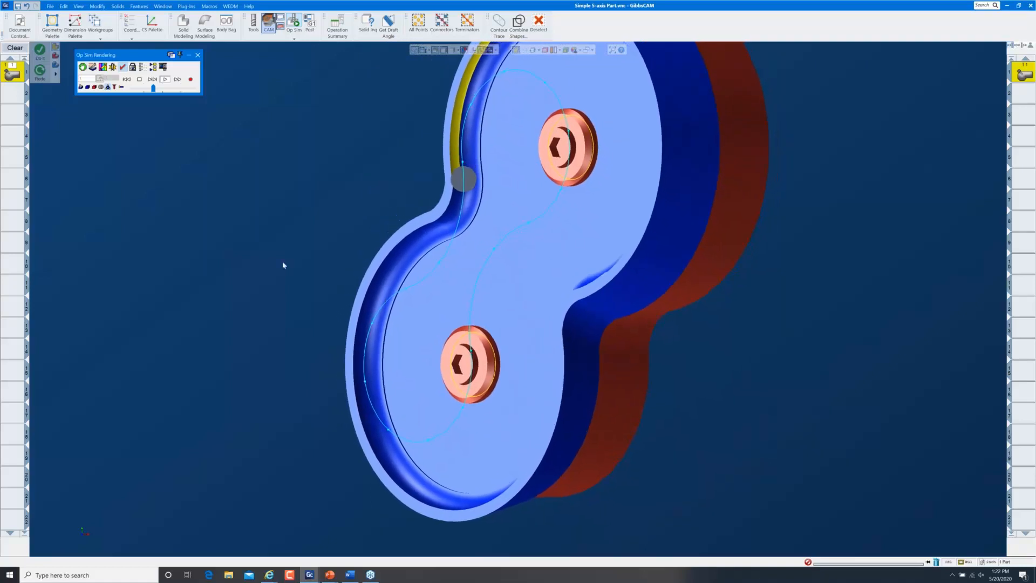
{"action": "left_click", "coordinate": [166, 88]}
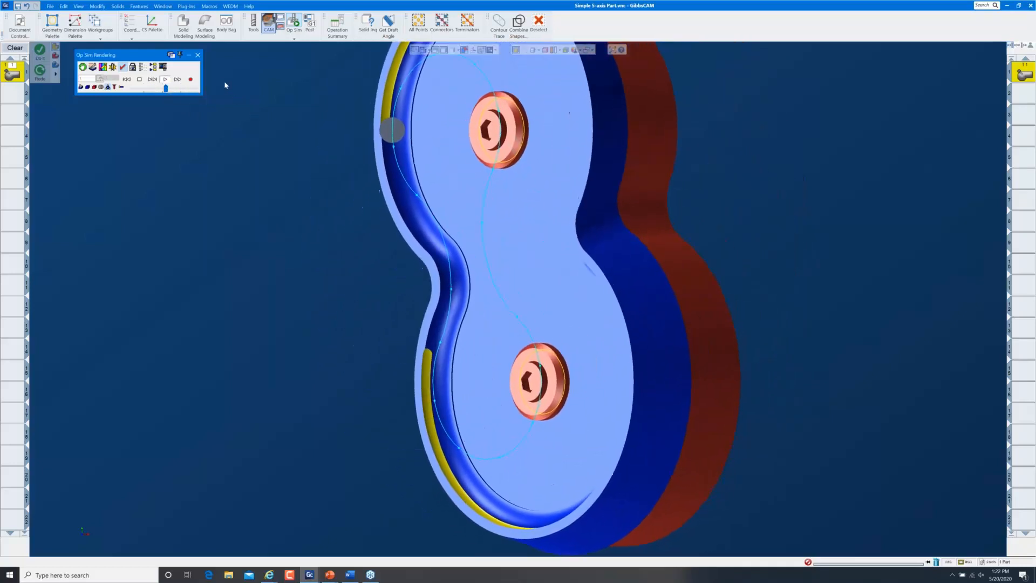
{"action": "left_click", "coordinate": [198, 55]}
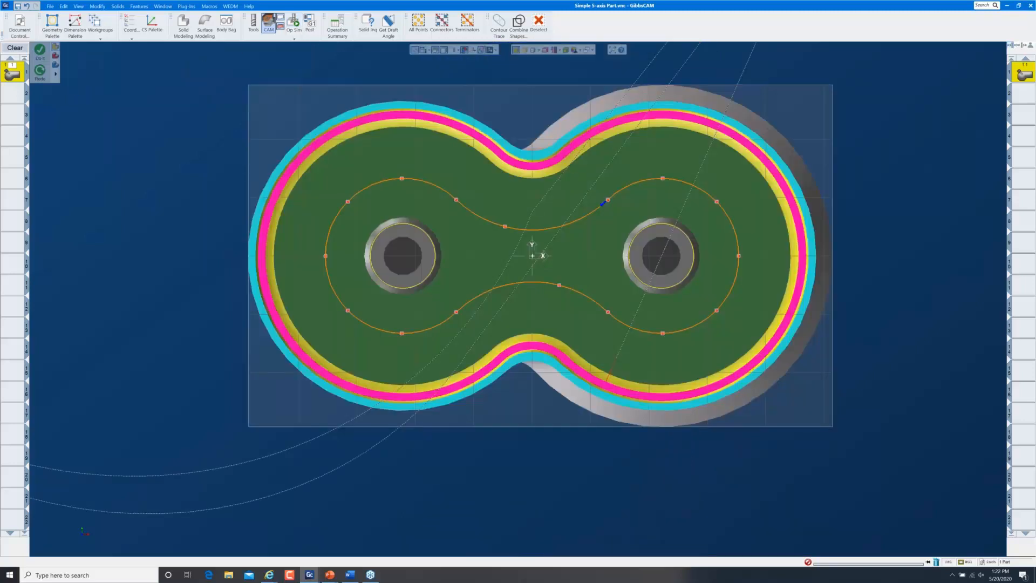
Return to the isometric view and deselect the coloured pocket faces
{"action": "key", "text": "ctrl+i"}
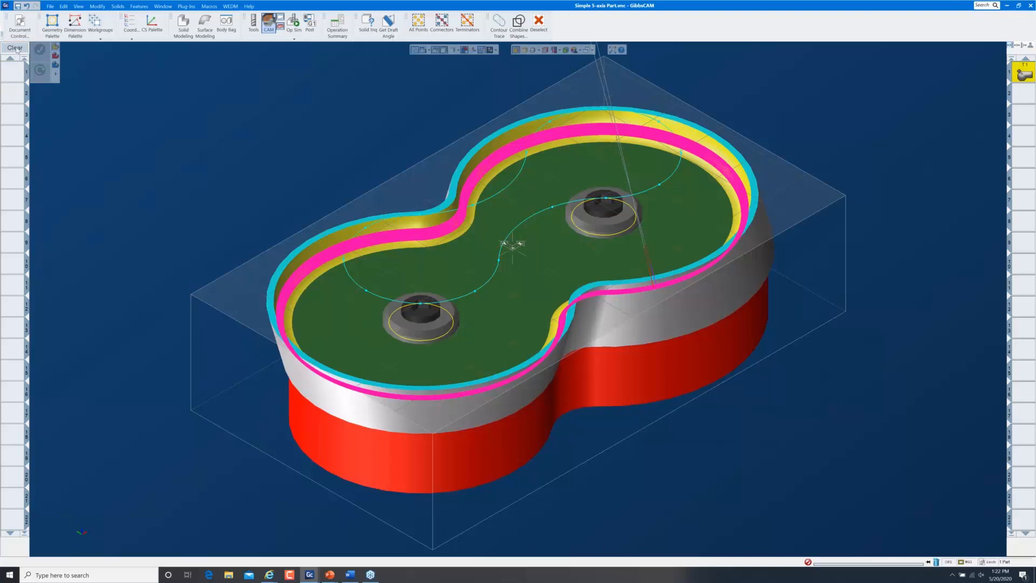
{"action": "left_click", "coordinate": [539, 24]}
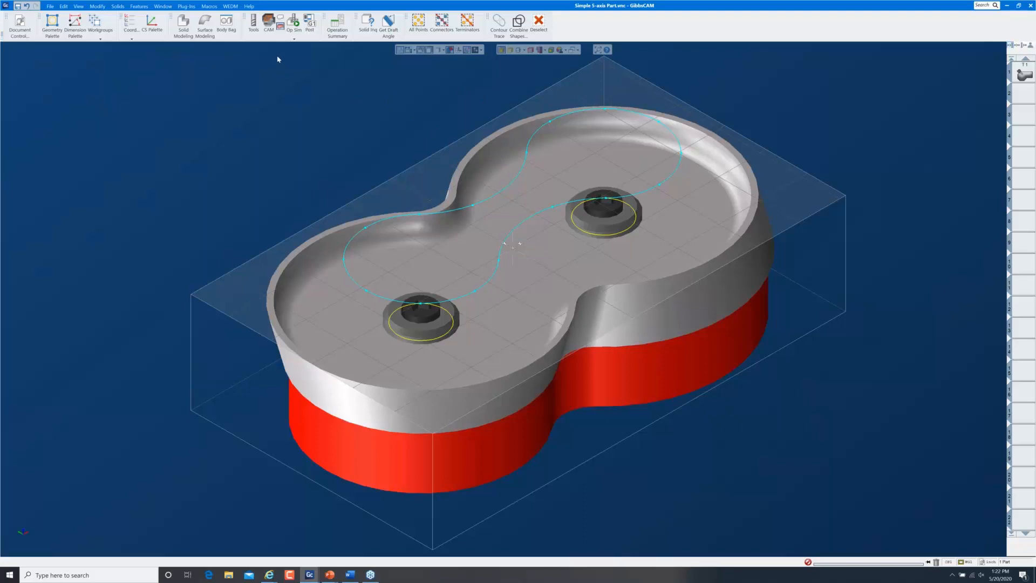
Bring the Extrude(79) bar from the Body Bag into the model and orbit to inspect it above the part
{"action": "left_click", "coordinate": [228, 28]}
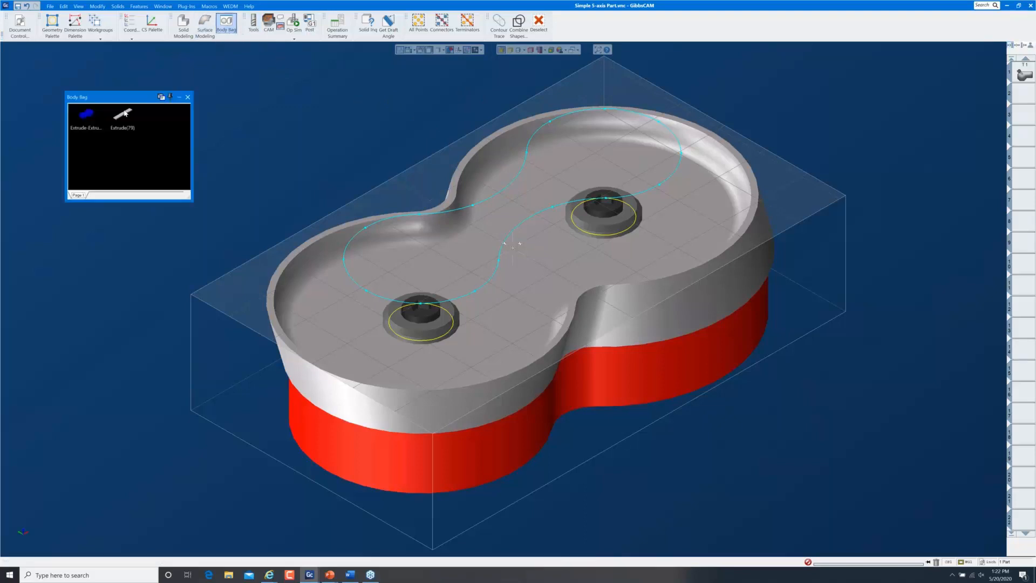
{"action": "left_click_drag", "start_coordinate": [124, 113], "coordinate": [247, 97]}
{"action": "left_click", "coordinate": [188, 97]}
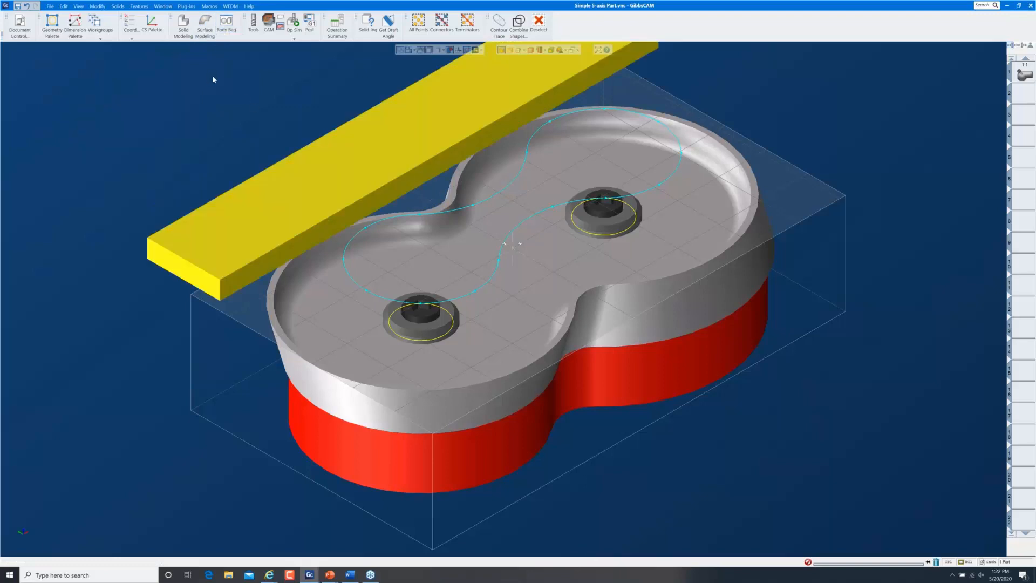
{"action": "left_click", "coordinate": [213, 79]}
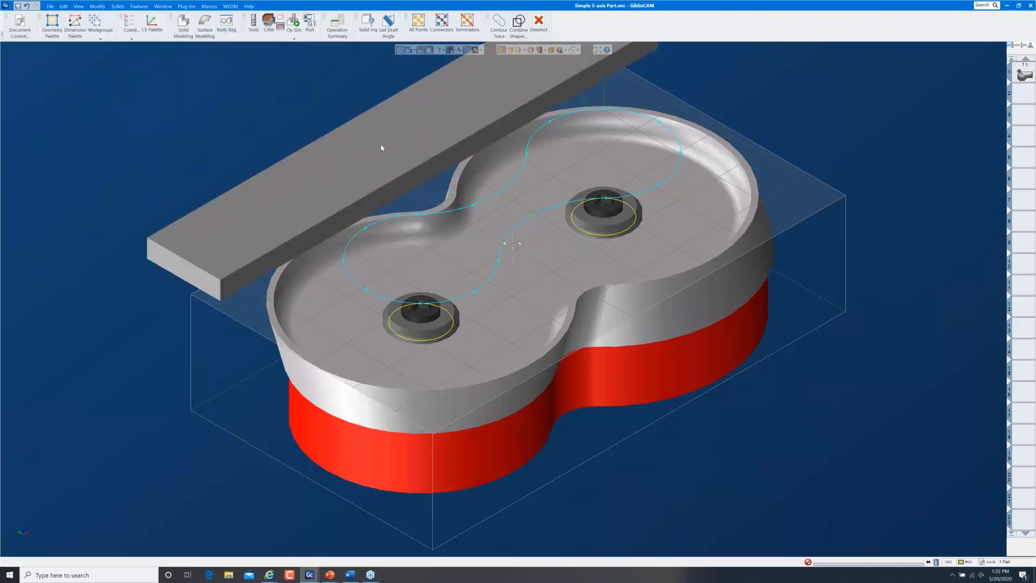
{"action": "left_click", "coordinate": [381, 148]}
{"action": "key", "text": "ctrl+h"}
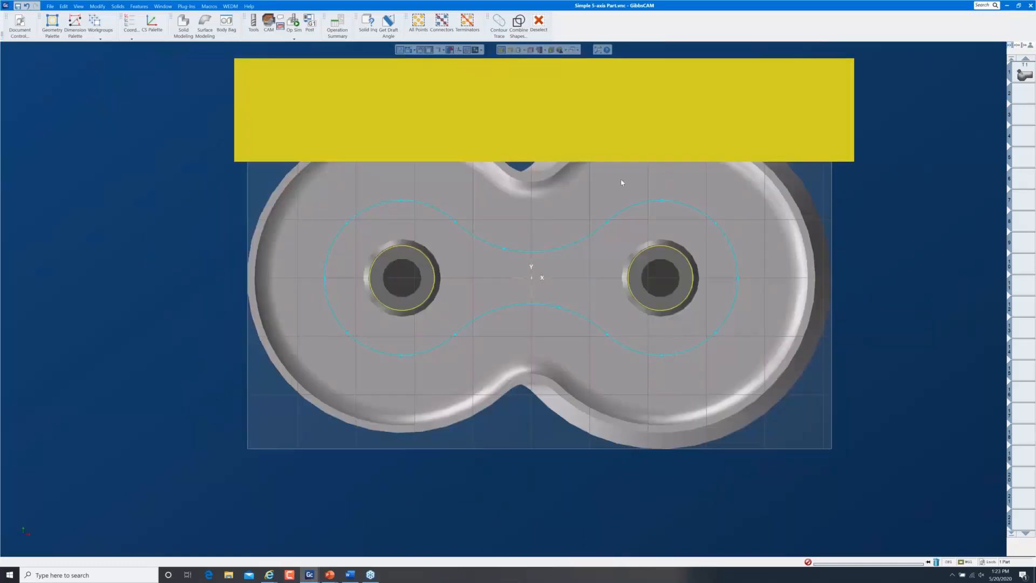
{"action": "middle_click_drag", "start_coordinate": [563, 405], "coordinate": [591, 92]}
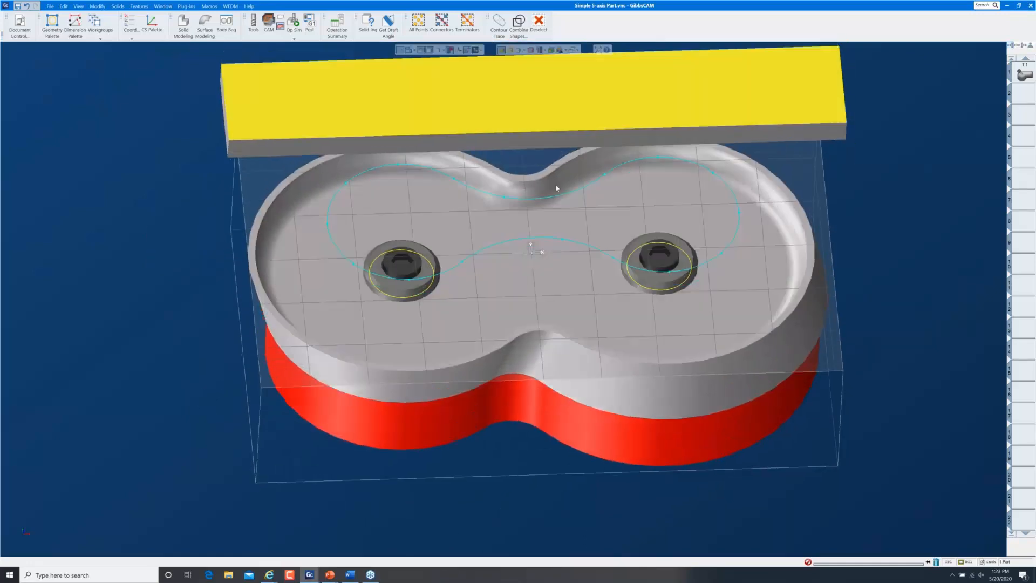
{"action": "middle_click_drag", "start_coordinate": [219, 201], "coordinate": [471, 264]}
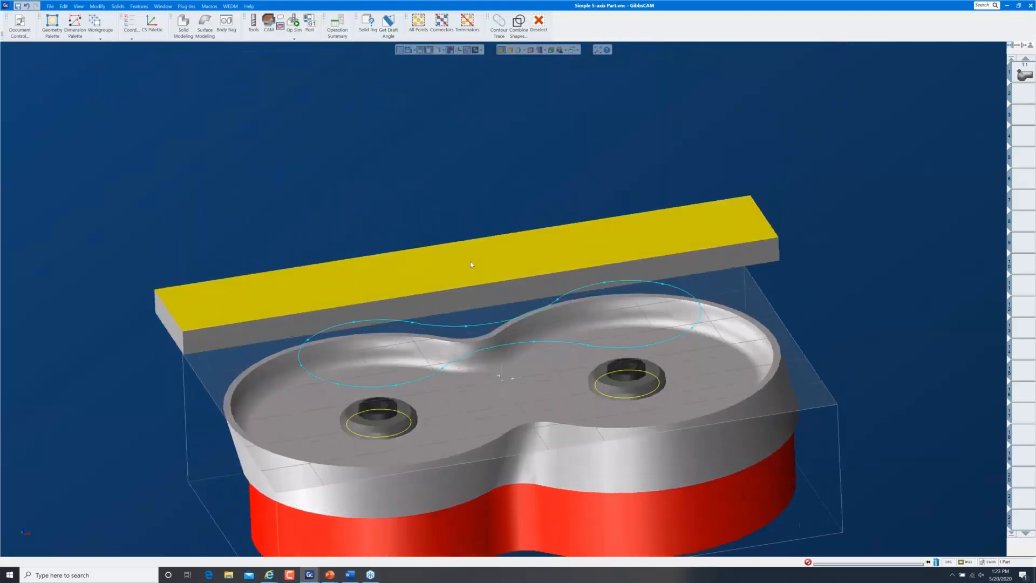
{"action": "right_click", "coordinate": [487, 264]}
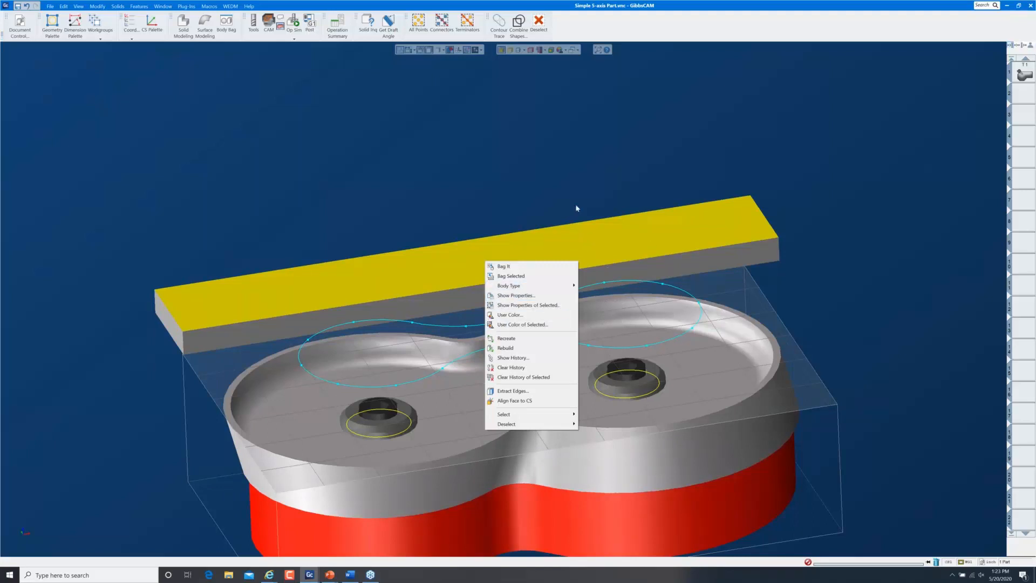
Set the bar body's Body Type to Fixture, then open the operation simulation
{"action": "left_click", "coordinate": [572, 186]}
{"action": "left_click", "coordinate": [572, 186]}
{"action": "key", "text": "ctrl+h"}
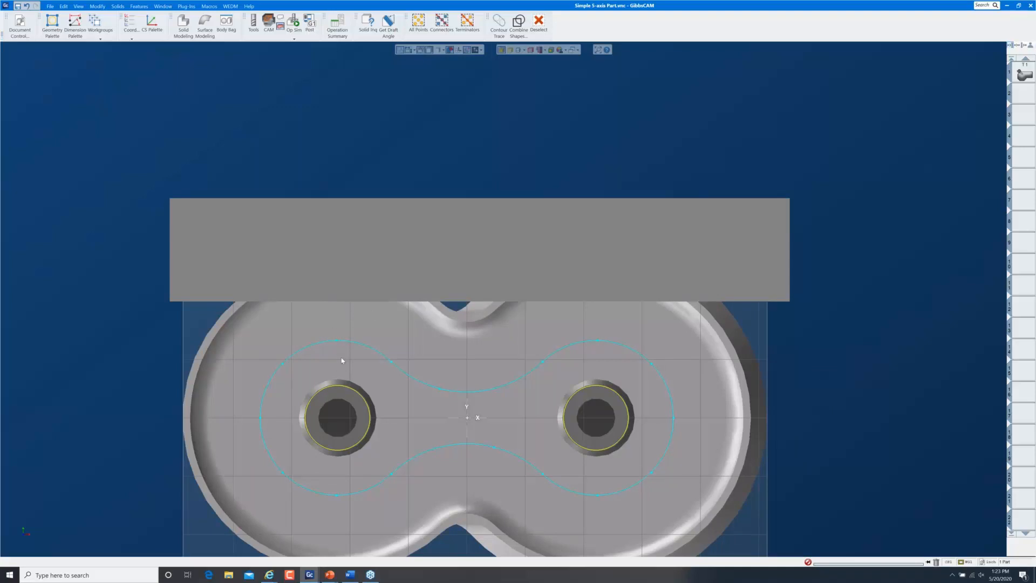
{"action": "key", "text": "ctrl+i"}
{"action": "scroll", "coordinate": [437, 290], "scroll_direction": "down", "scroll_amount": 1}
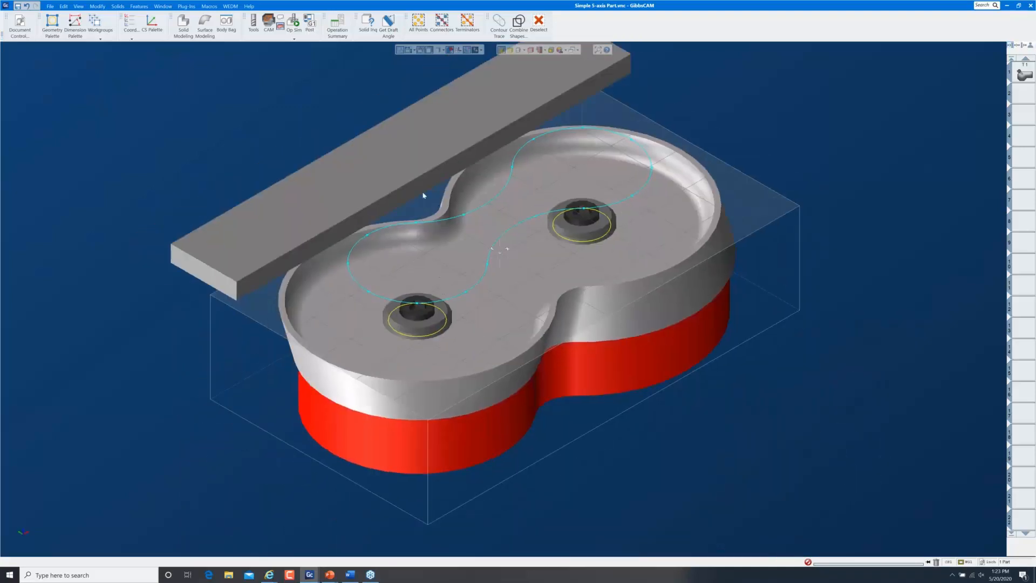
{"action": "middle_click_drag", "start_coordinate": [498, 276], "coordinate": [391, 143]}
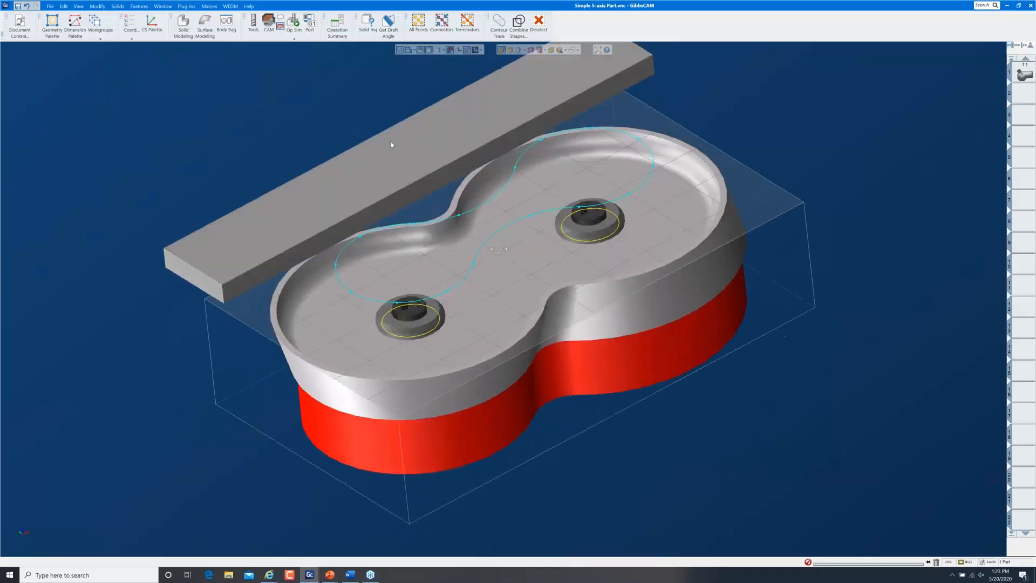
{"action": "right_click", "coordinate": [393, 144]}
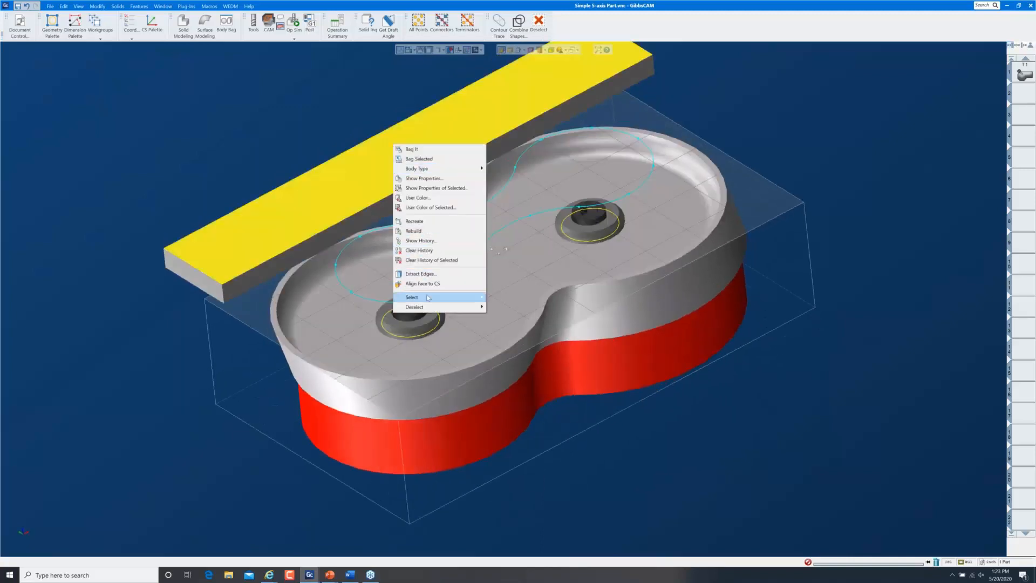
{"action": "mouse_move", "coordinate": [419, 168]}
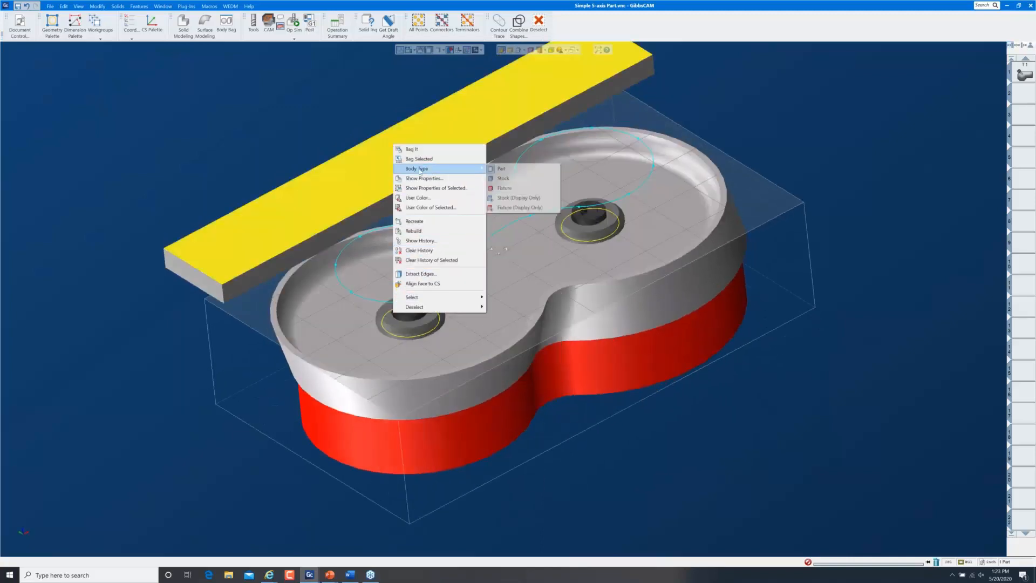
{"action": "left_click", "coordinate": [511, 178]}
{"action": "left_click", "coordinate": [384, 90]}
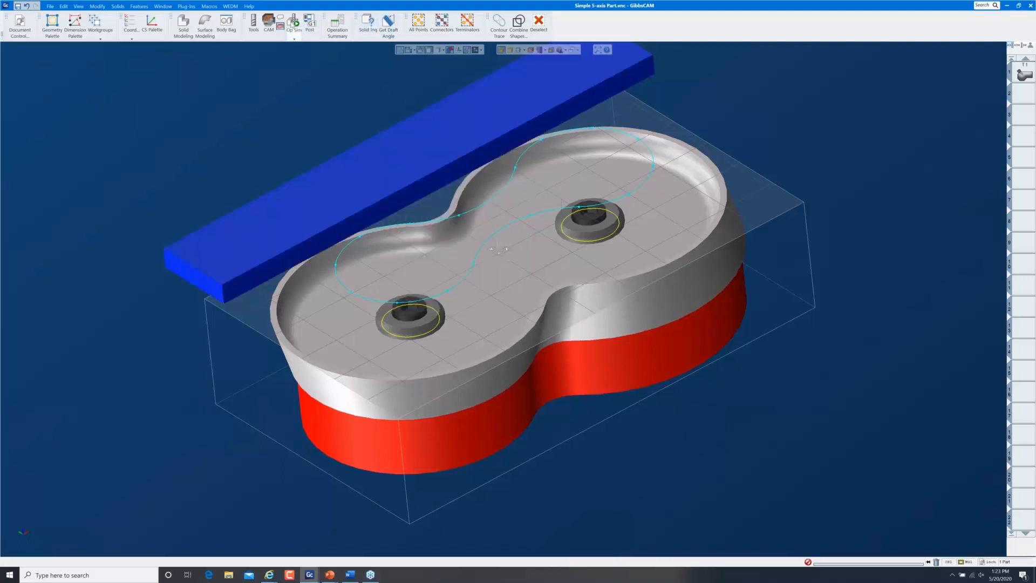
{"action": "left_click", "coordinate": [294, 24]}
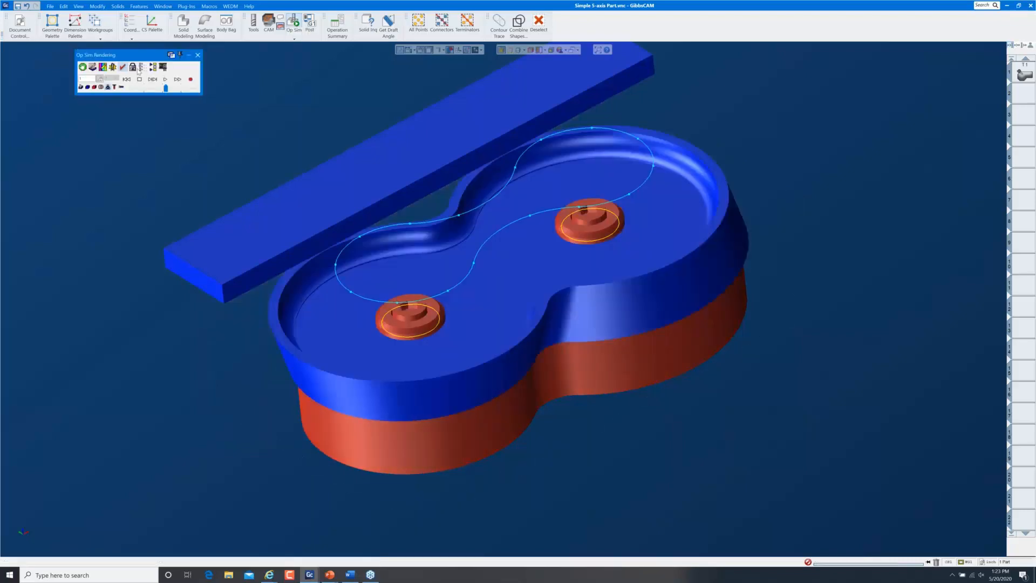
Lock the simulation view to Fixed Part and play the cut, orbiting to watch beneath the bar
{"action": "left_click", "coordinate": [133, 68]}
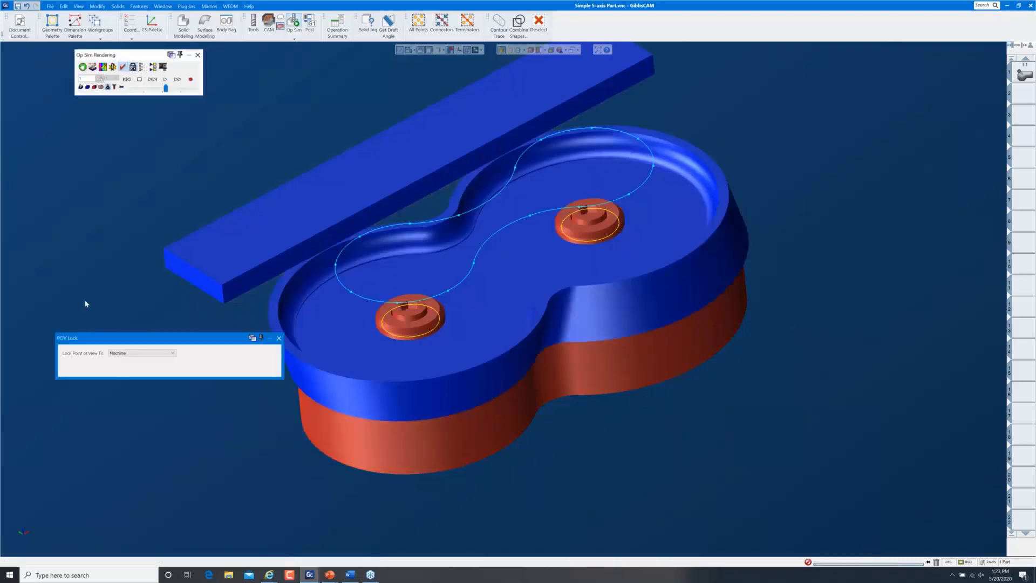
{"action": "left_click", "coordinate": [116, 353]}
{"action": "left_click", "coordinate": [119, 360]}
{"action": "left_click", "coordinate": [278, 339]}
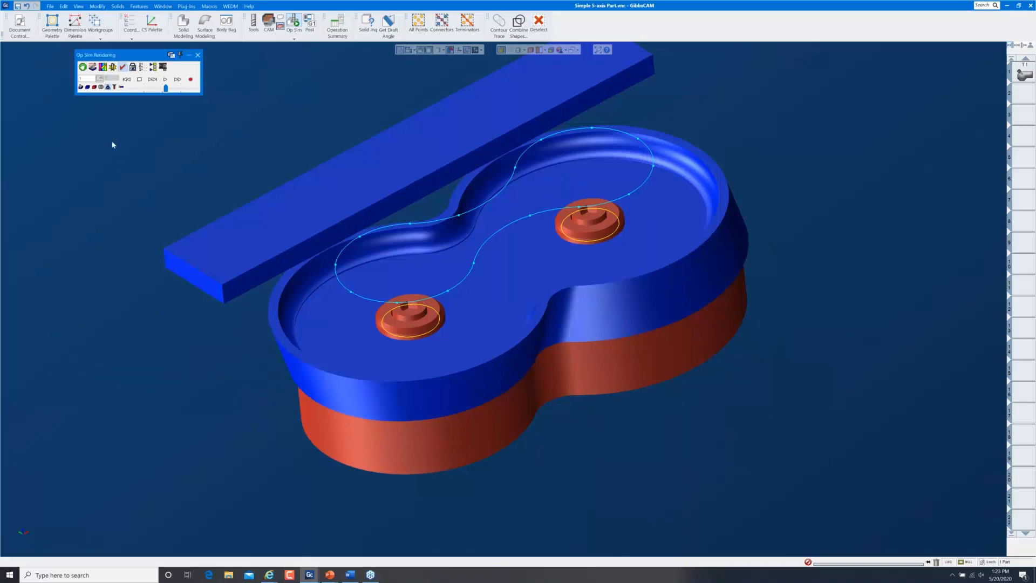
{"action": "left_click", "coordinate": [166, 81]}
{"action": "middle_click_drag", "start_coordinate": [232, 426], "coordinate": [485, 416]}
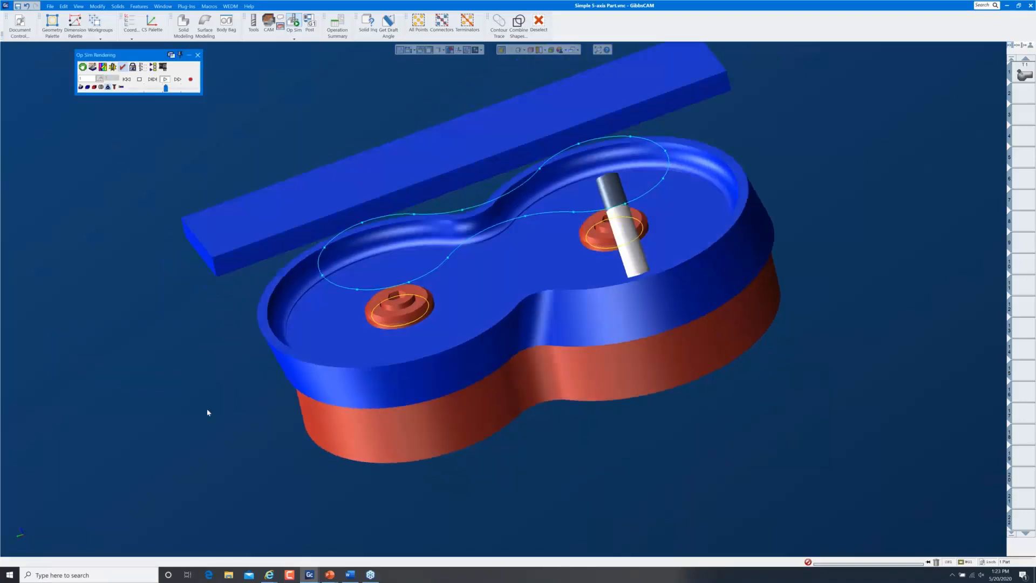
{"action": "mouse_move", "coordinate": [208, 411]}
{"action": "middle_mouse_down"}
{"action": "mouse_move", "coordinate": [862, 256]}
{"action": "mouse_move", "coordinate": [624, 195]}
{"action": "mouse_move", "coordinate": [581, 132]}
{"action": "middle_mouse_up"}
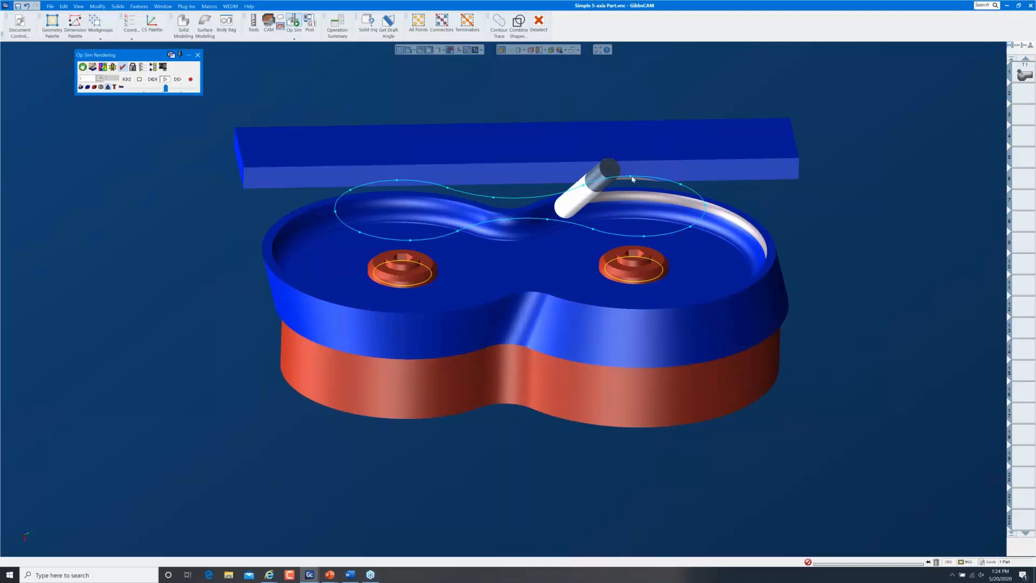
{"action": "middle_click_drag", "start_coordinate": [656, 190], "coordinate": [630, 235]}
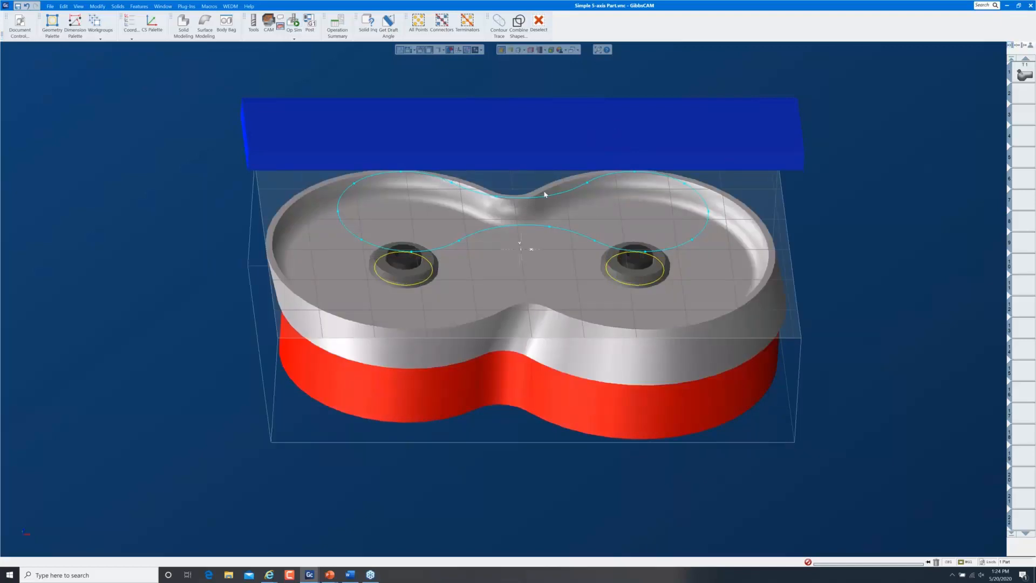
Reopen process #1's 5-axis parameters for tool T1 at the Gouge check tab
{"action": "left_click", "coordinate": [1025, 73]}
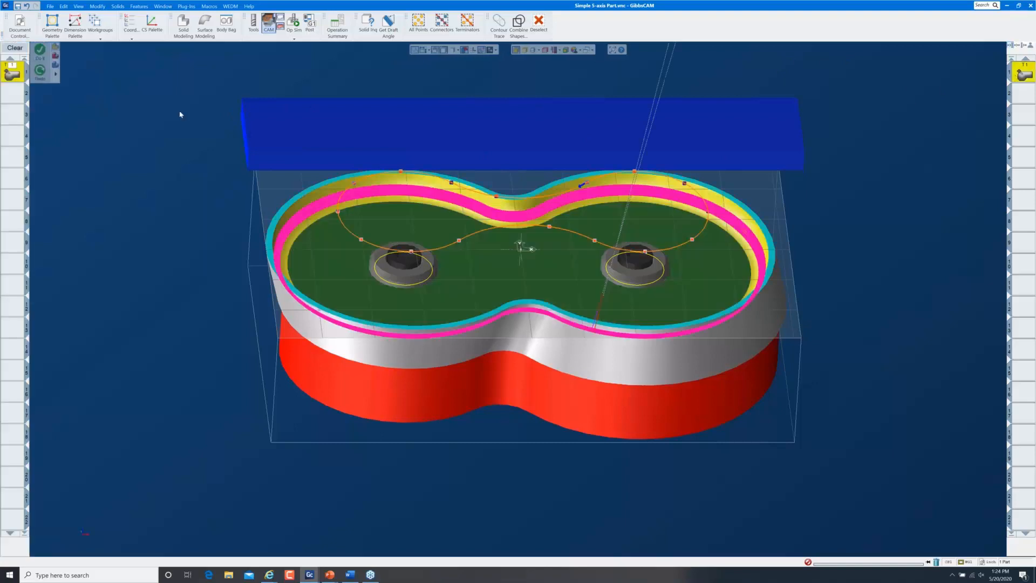
{"action": "double_click", "coordinate": [12, 75]}
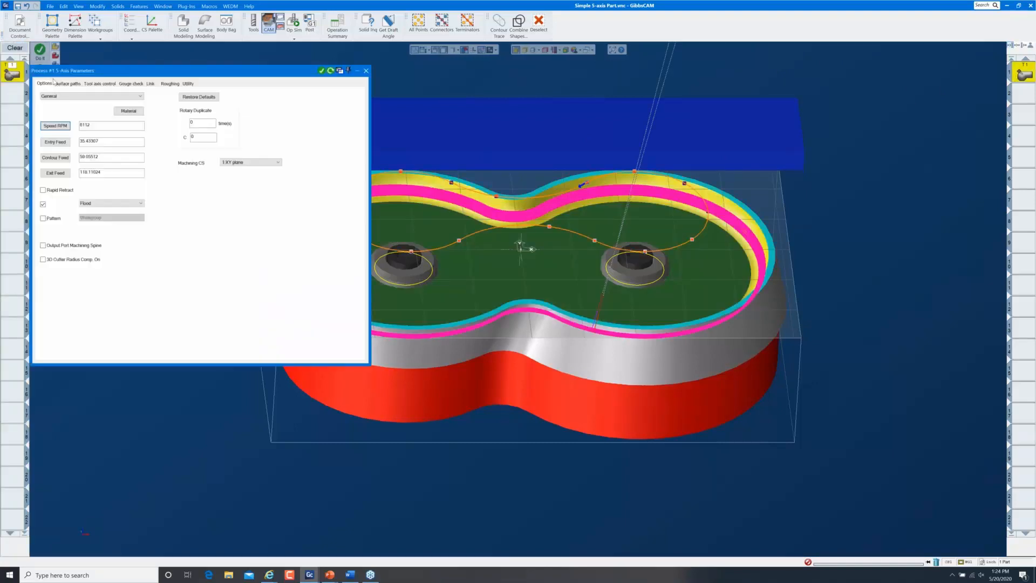
{"action": "left_click", "coordinate": [133, 84]}
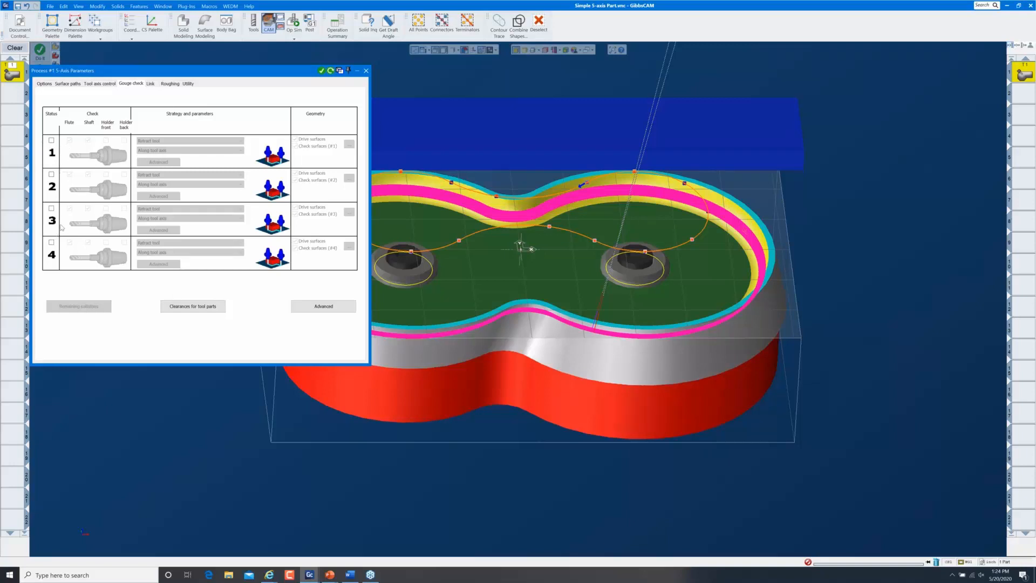
Enable gouge check row 1 with Tilt tool avoidance, checking only check surfaces, not drive surfaces
{"action": "left_click", "coordinate": [51, 141]}
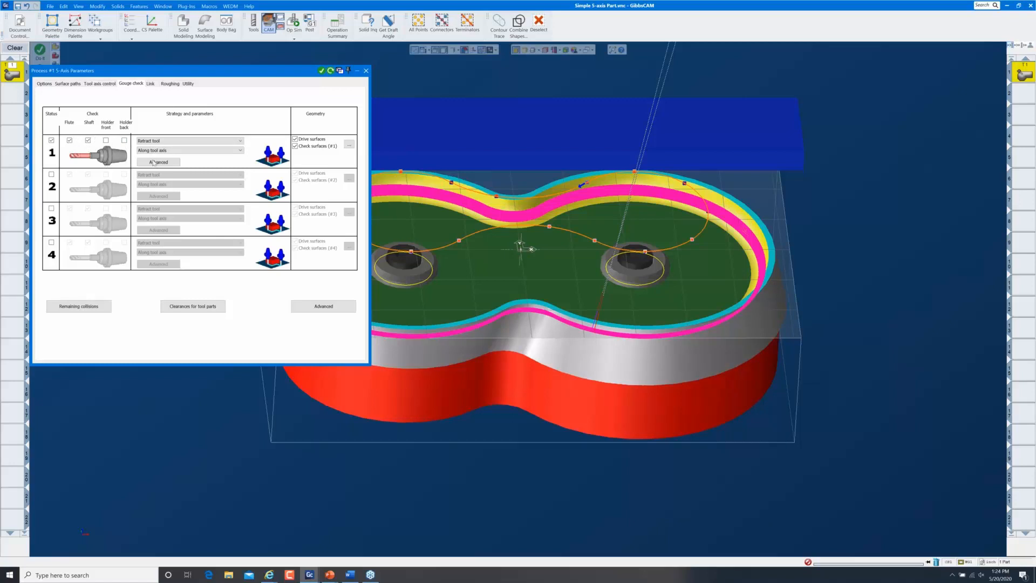
{"action": "left_click", "coordinate": [176, 141]}
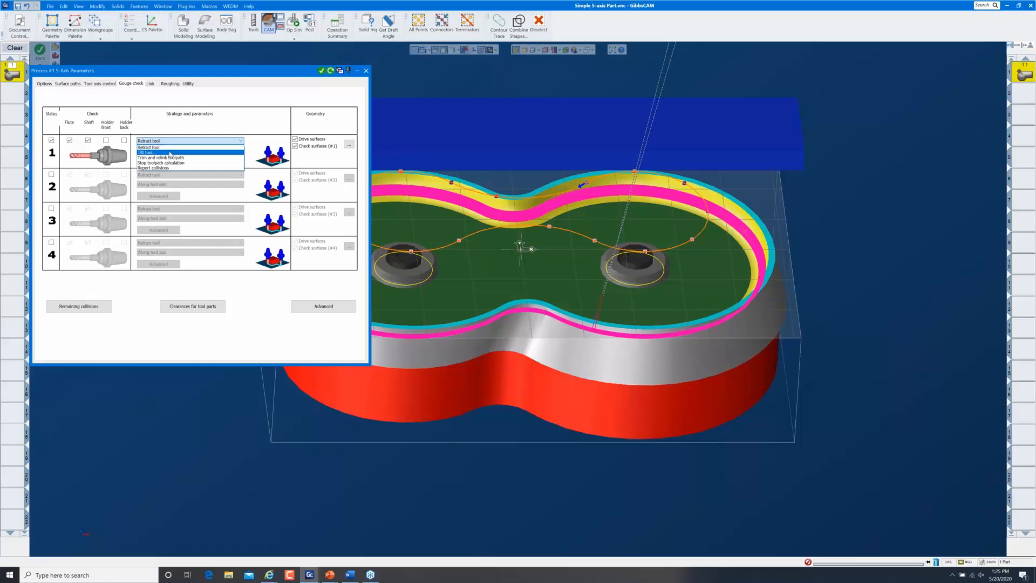
{"action": "left_click", "coordinate": [170, 153]}
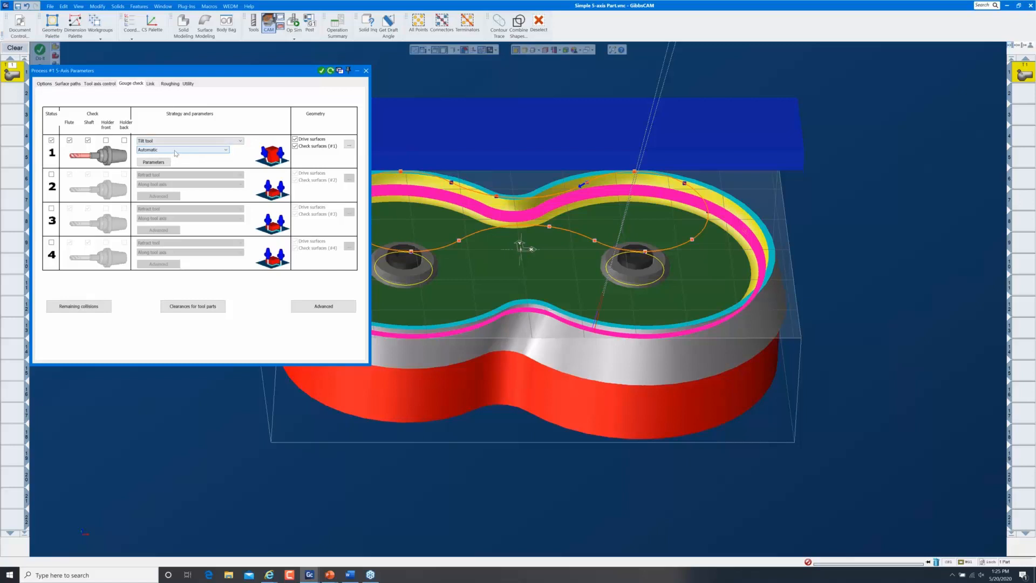
{"action": "left_click", "coordinate": [307, 140]}
{"action": "double_click", "coordinate": [341, 155]}
Leave 0.0625 stock on gouge check 1, with the bar's faces as its check surfaces
{"action": "type", "text": "0625"}
{"action": "left_click", "coordinate": [350, 145]}
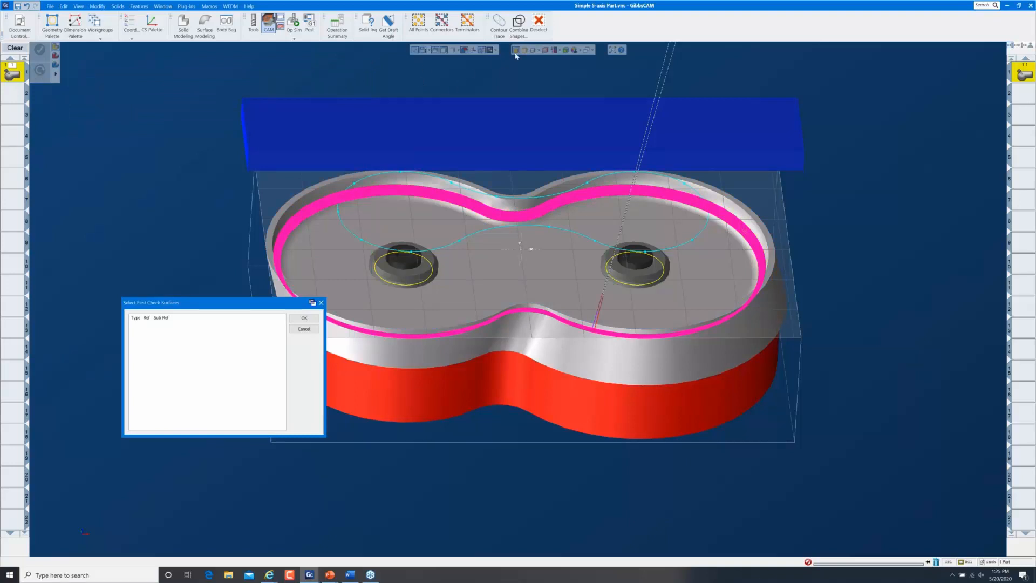
{"action": "left_click", "coordinate": [504, 128]}
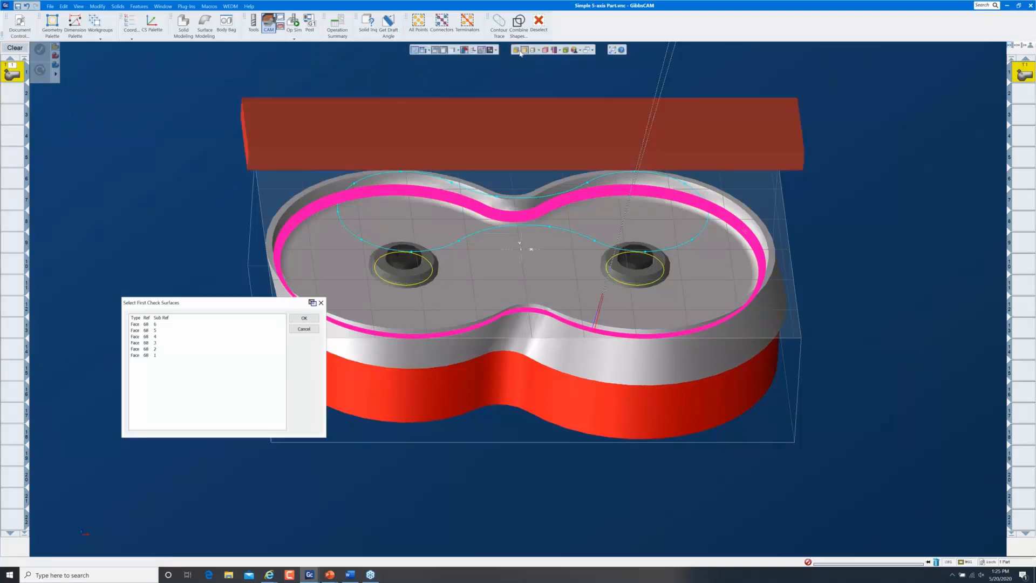
{"action": "left_click", "coordinate": [302, 319]}
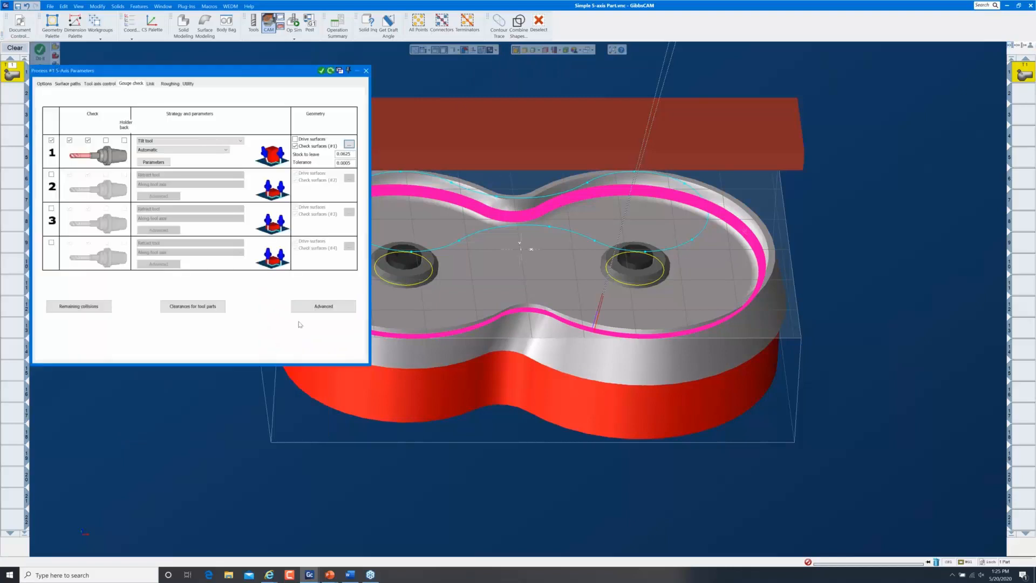
Regenerate process #1's toolpath and close the 5-axis parameters dialog
{"action": "left_click", "coordinate": [331, 71]}
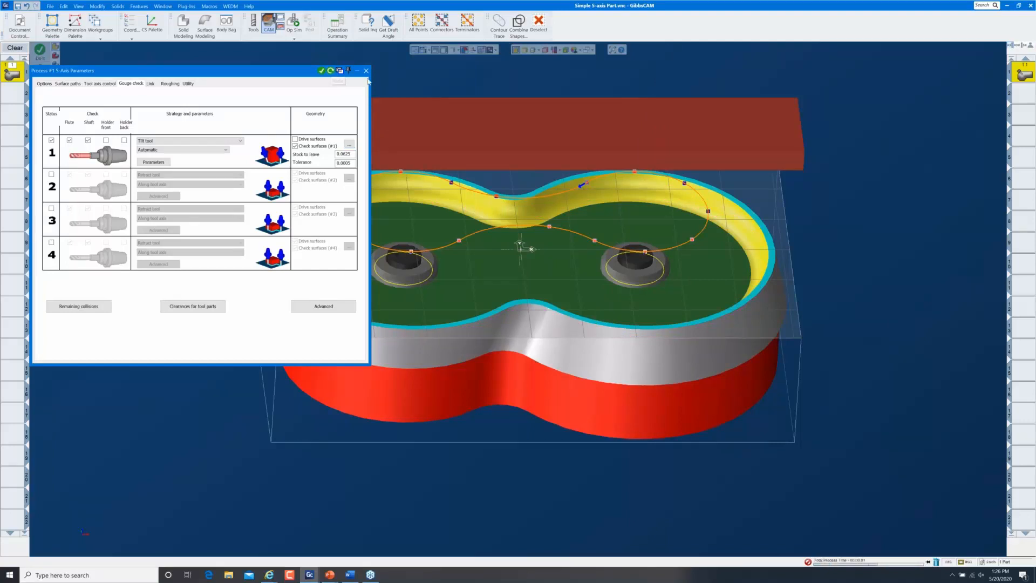
{"action": "left_click", "coordinate": [366, 70]}
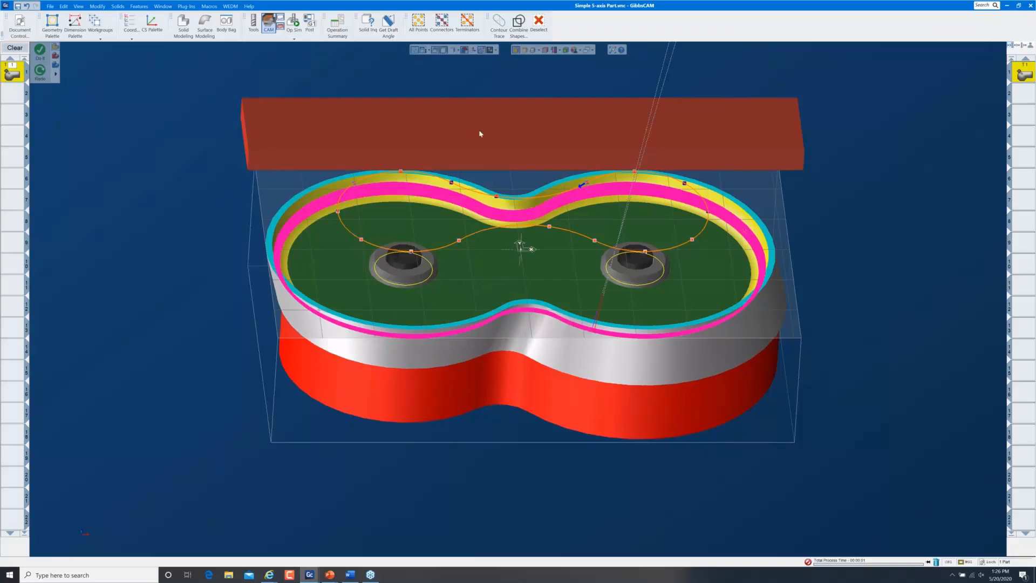
{"action": "scroll", "coordinate": [704, 325], "scroll_direction": "down", "scroll_amount": 1}
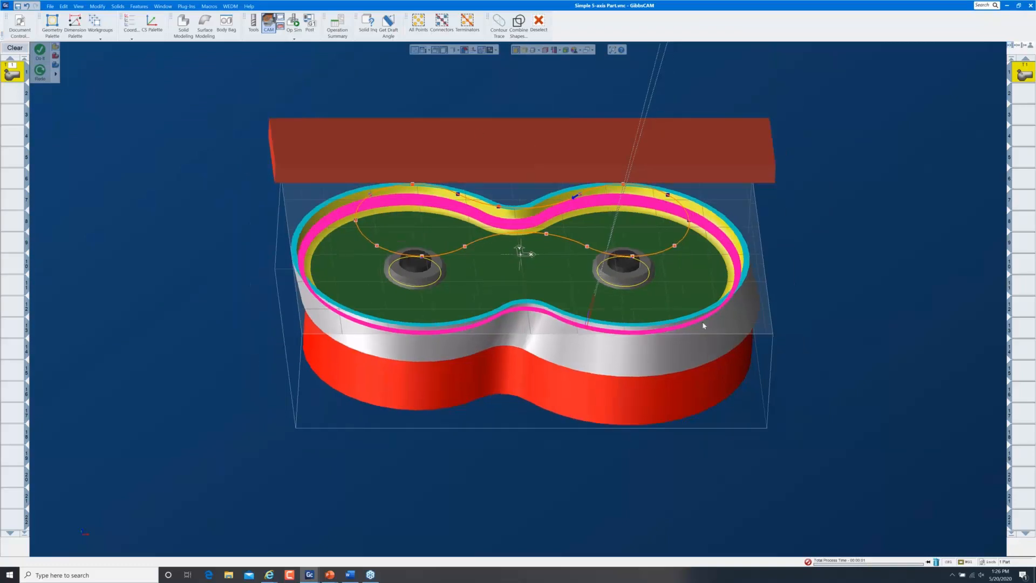
Launch the operation simulation from a right side view and play it at a slower speed
{"action": "key", "text": "ctrl+Right"}
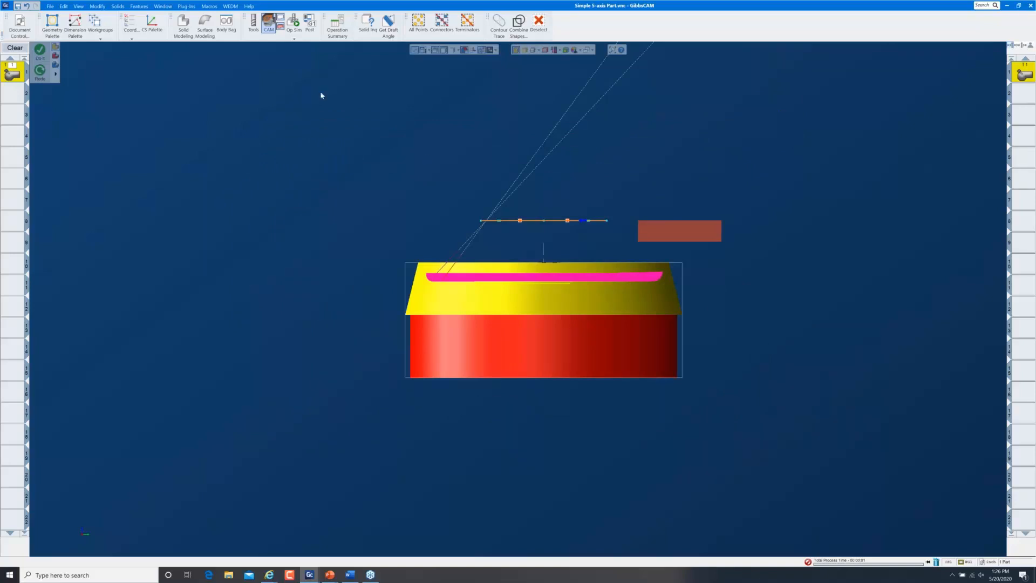
{"action": "left_click", "coordinate": [293, 22]}
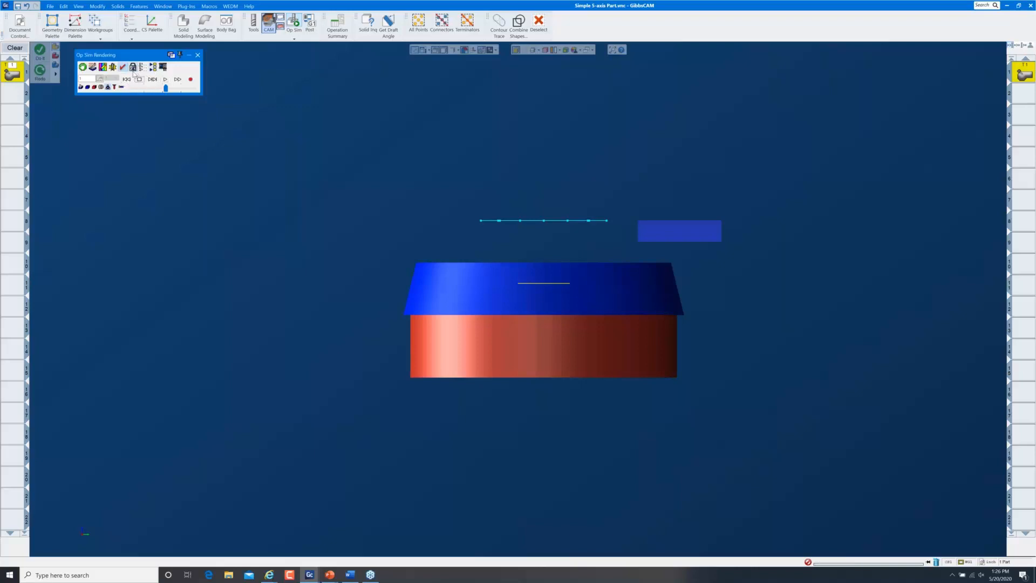
{"action": "left_click", "coordinate": [133, 67]}
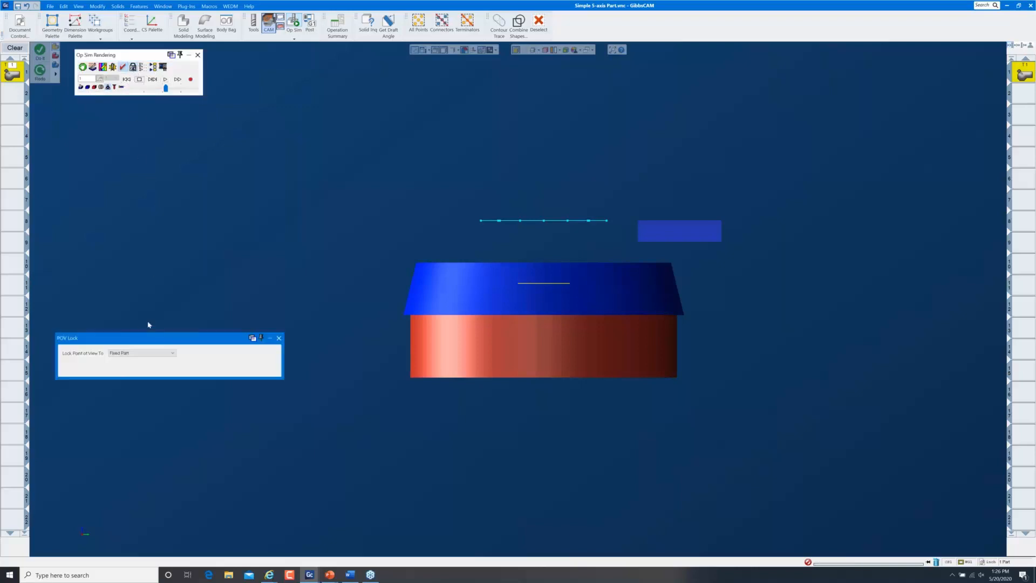
{"action": "left_click", "coordinate": [279, 338]}
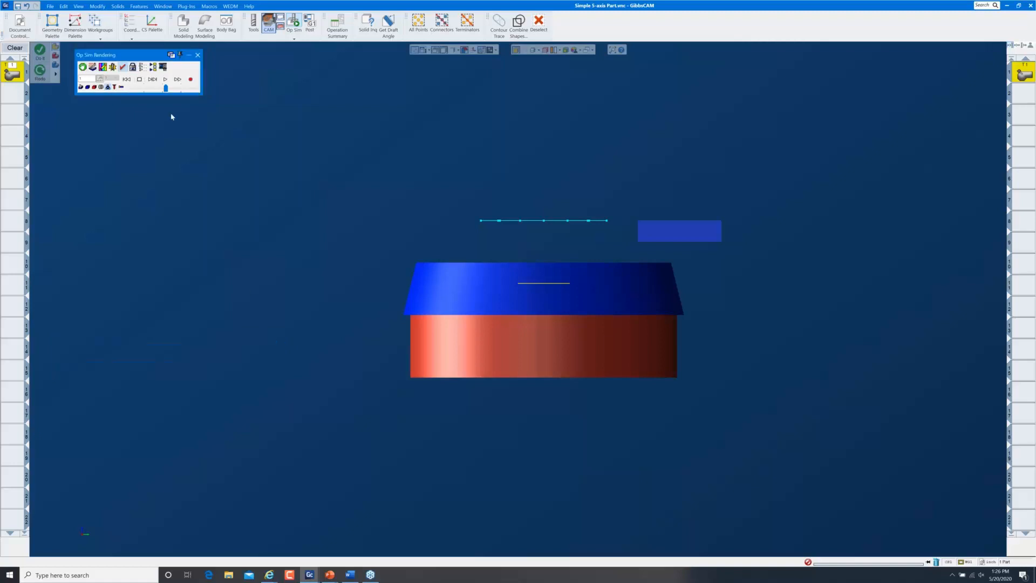
{"action": "left_click", "coordinate": [165, 79]}
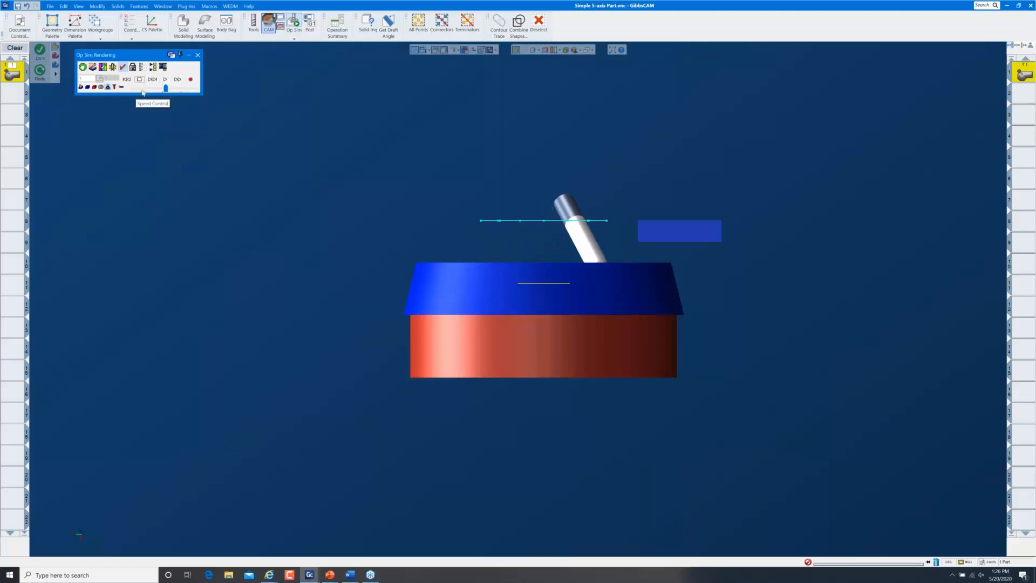
{"action": "left_click", "coordinate": [143, 91]}
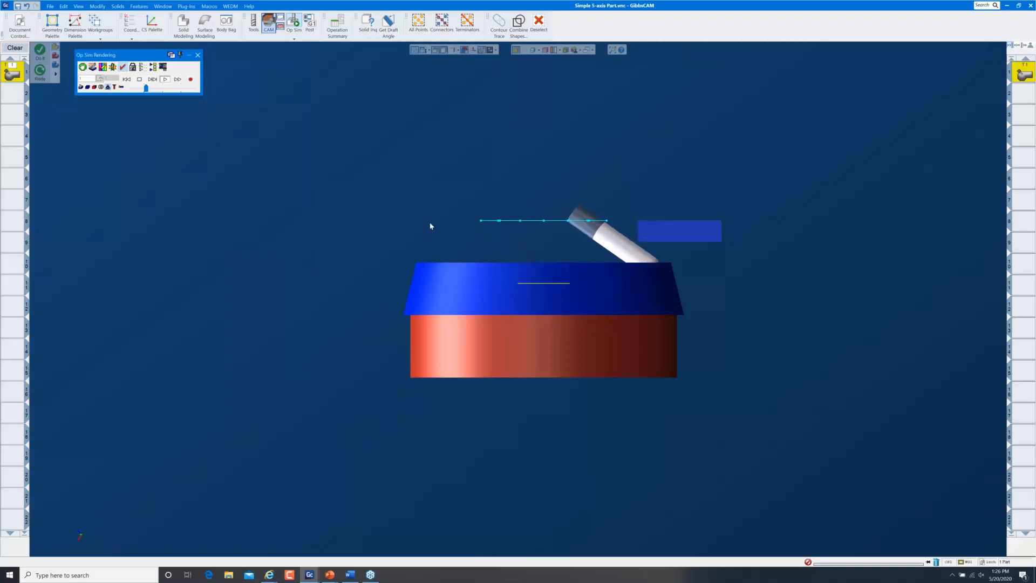
Rewind the simulation, lock its point of view to the Machine, and view from the top
{"action": "left_click", "coordinate": [127, 80]}
{"action": "left_click", "coordinate": [133, 66]}
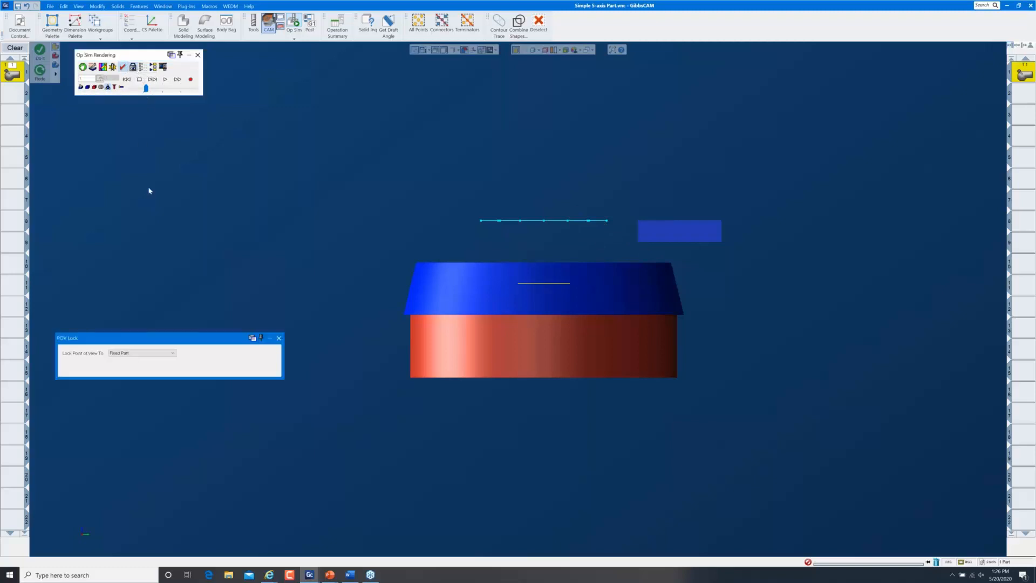
{"action": "left_click", "coordinate": [133, 353]}
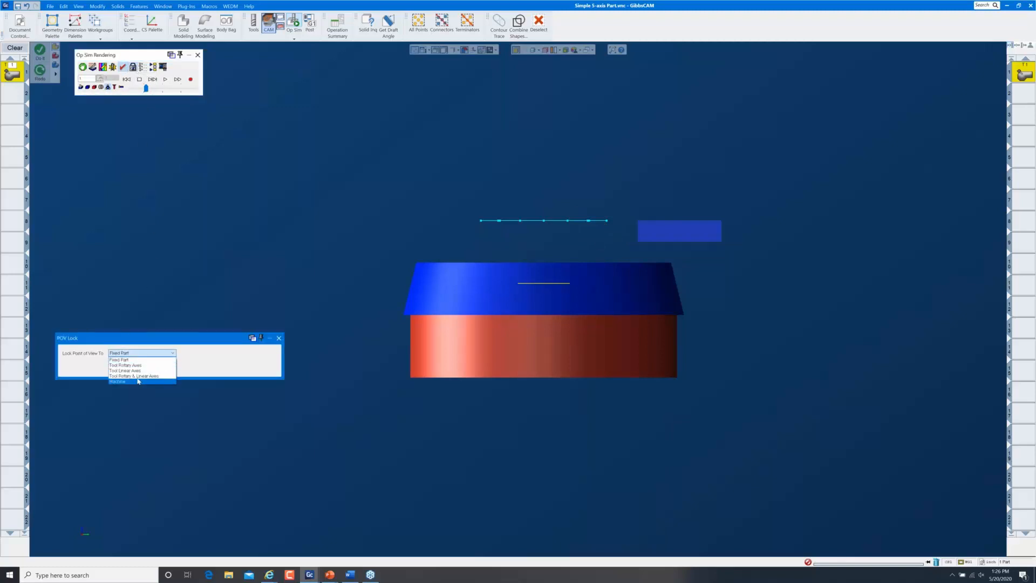
{"action": "left_click", "coordinate": [136, 380]}
{"action": "left_click", "coordinate": [279, 339]}
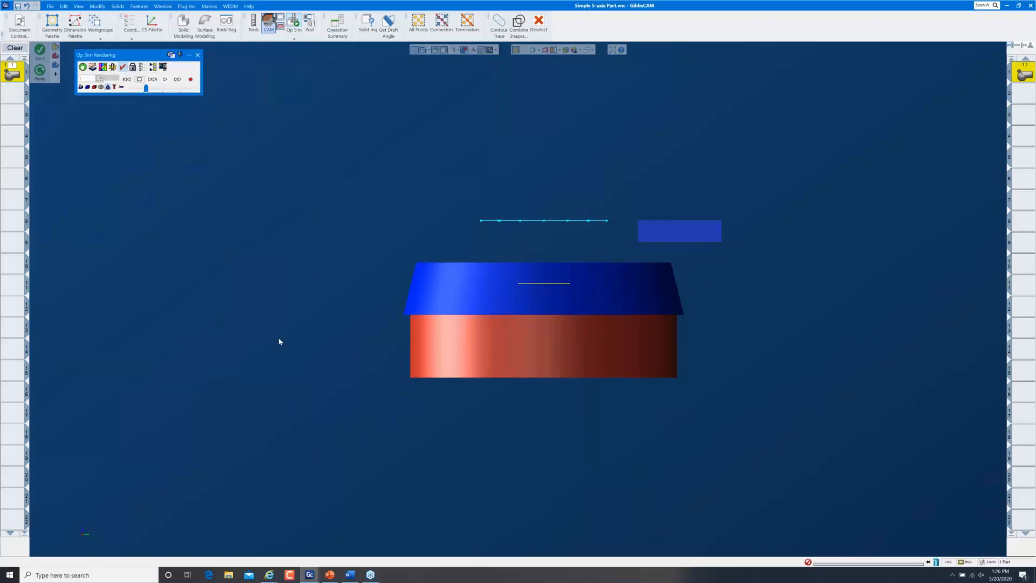
{"action": "key", "text": "ctrl+h"}
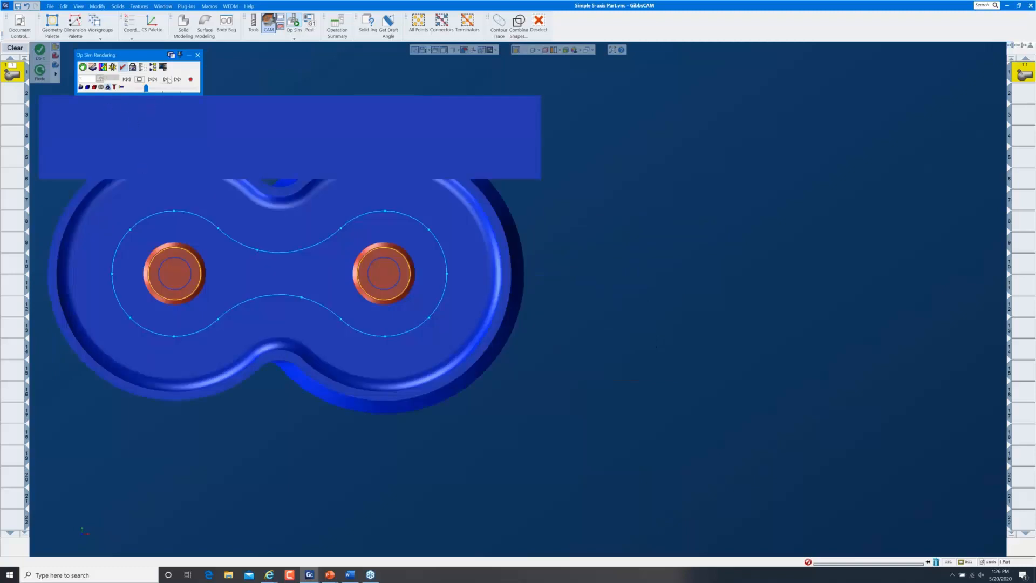
Play the gouge-checked wall cut, adjusting the playback speed while it runs
{"action": "left_click", "coordinate": [166, 80]}
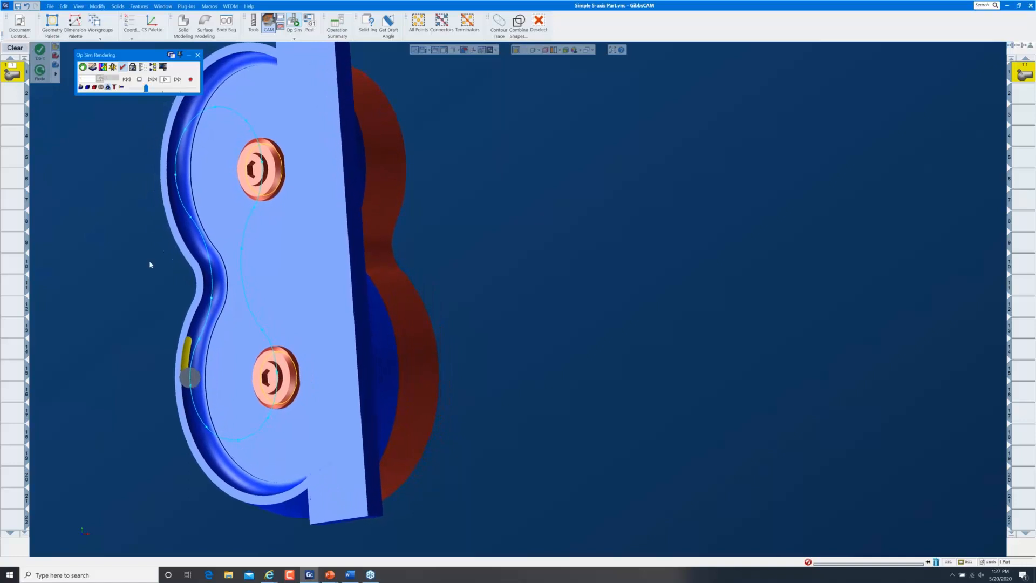
{"action": "left_click", "coordinate": [152, 89]}
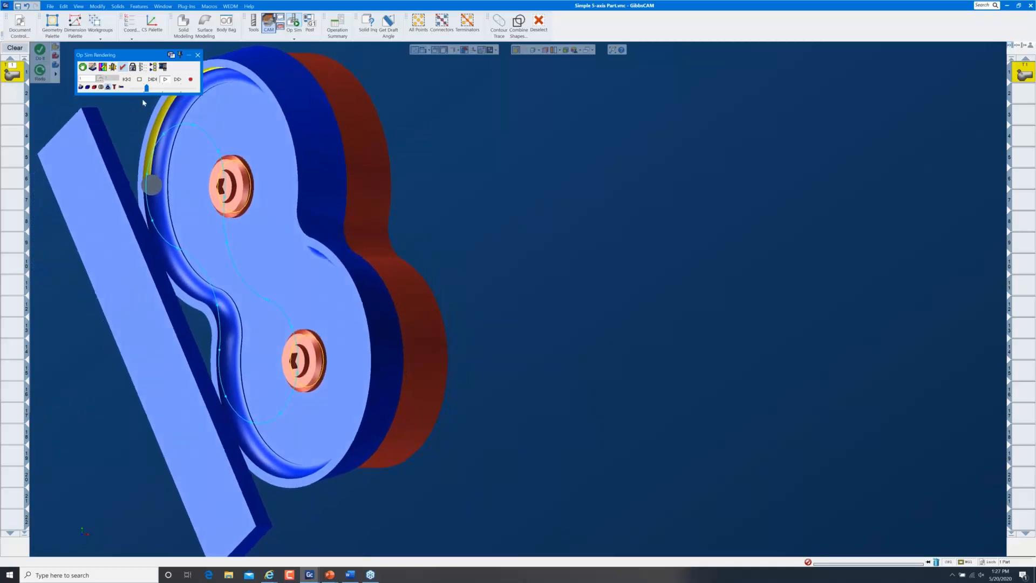
{"action": "left_click_drag", "start_coordinate": [147, 88], "coordinate": [155, 90]}
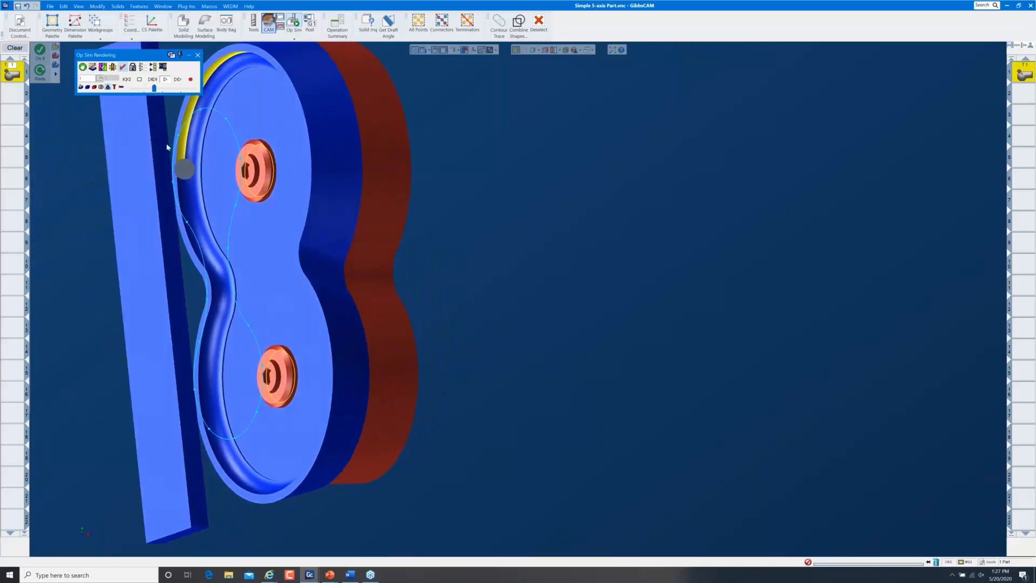
{"action": "left_click", "coordinate": [138, 90]}
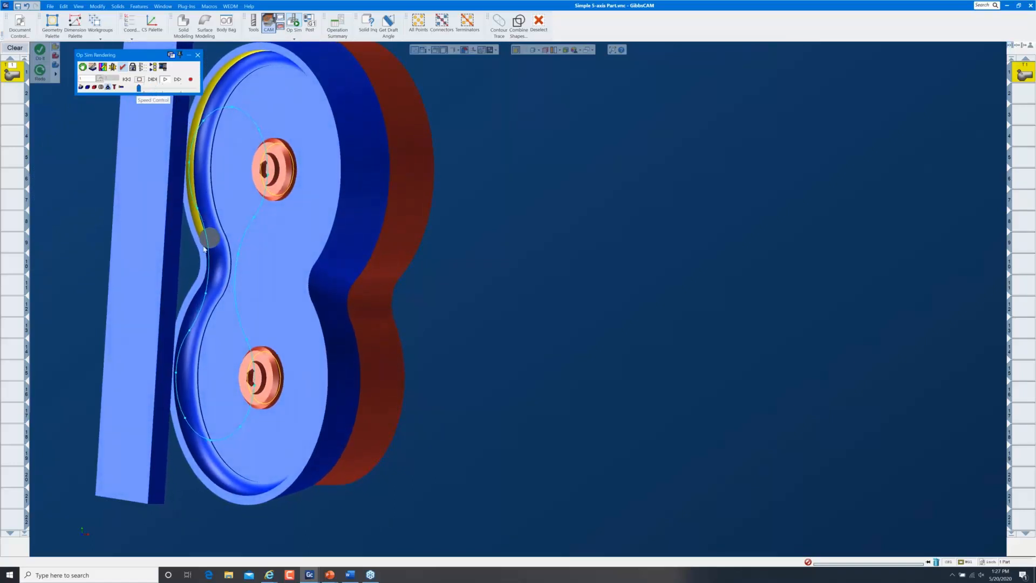
{"action": "left_click", "coordinate": [158, 89]}
{"action": "left_click", "coordinate": [158, 90]}
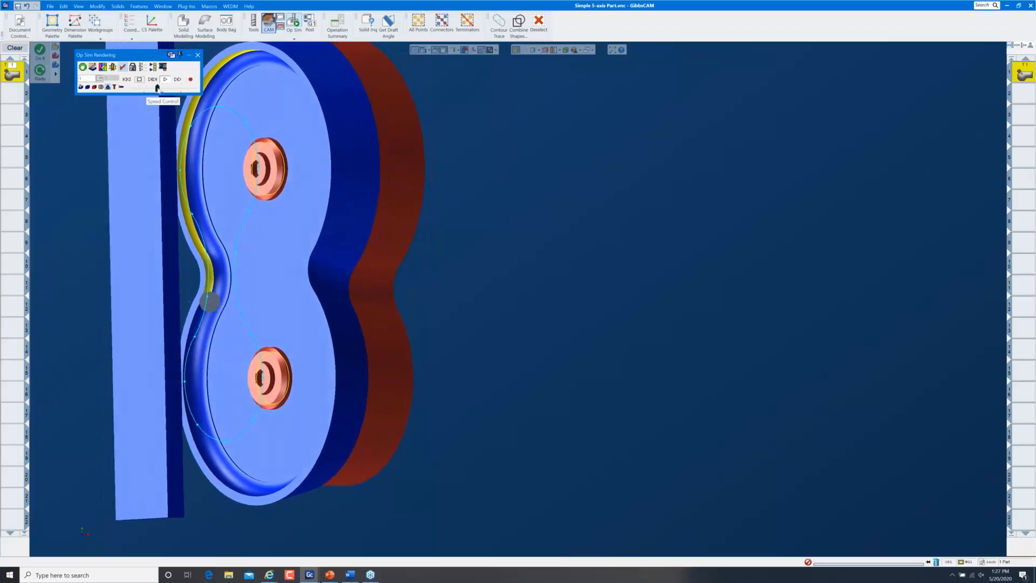
{"action": "left_click", "coordinate": [137, 89]}
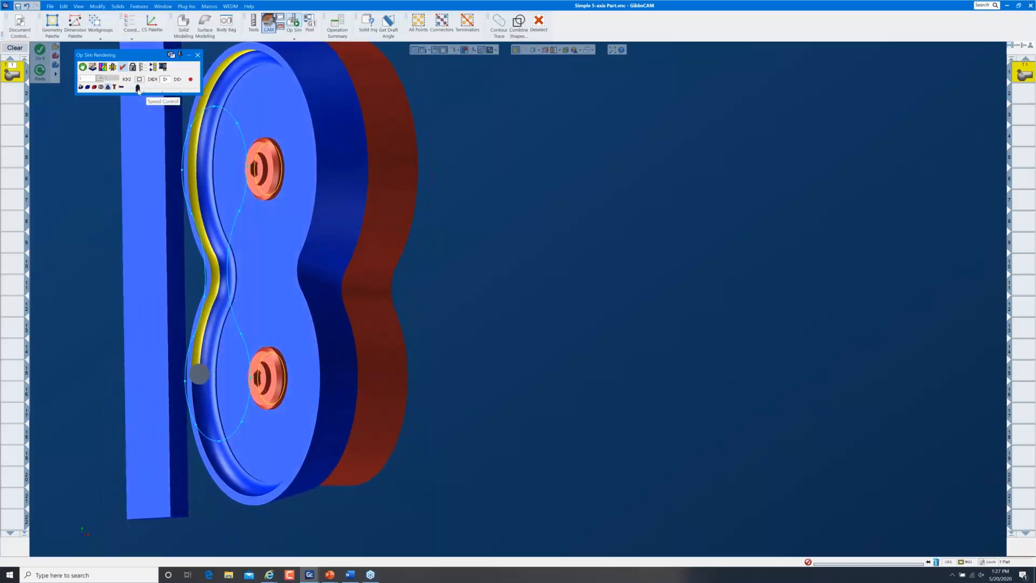
{"action": "left_click", "coordinate": [154, 89]}
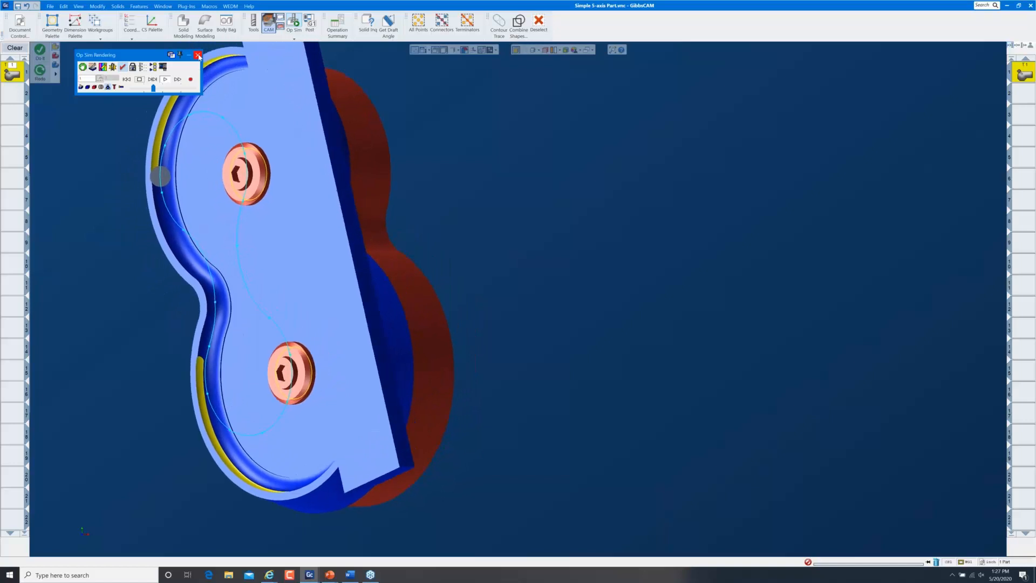
Close the simulation and show the whole part in an isometric, fitted view
{"action": "left_click", "coordinate": [199, 55]}
{"action": "key", "text": "ctrl+i"}
{"action": "key", "text": "ctrl+u"}
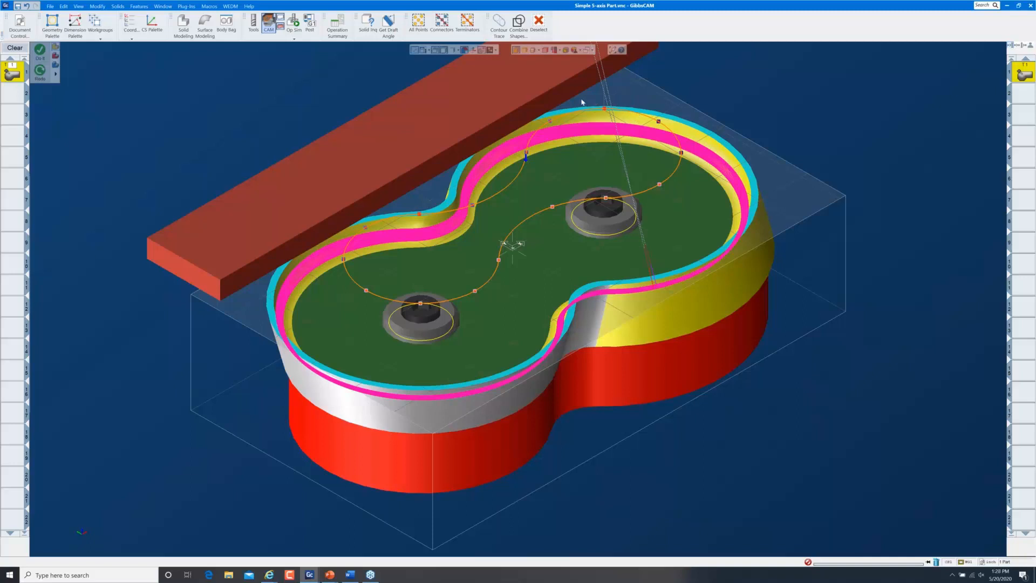
Set the fixture bar's body type to Part
{"action": "left_click", "coordinate": [467, 99]}
{"action": "right_click", "coordinate": [468, 98]}
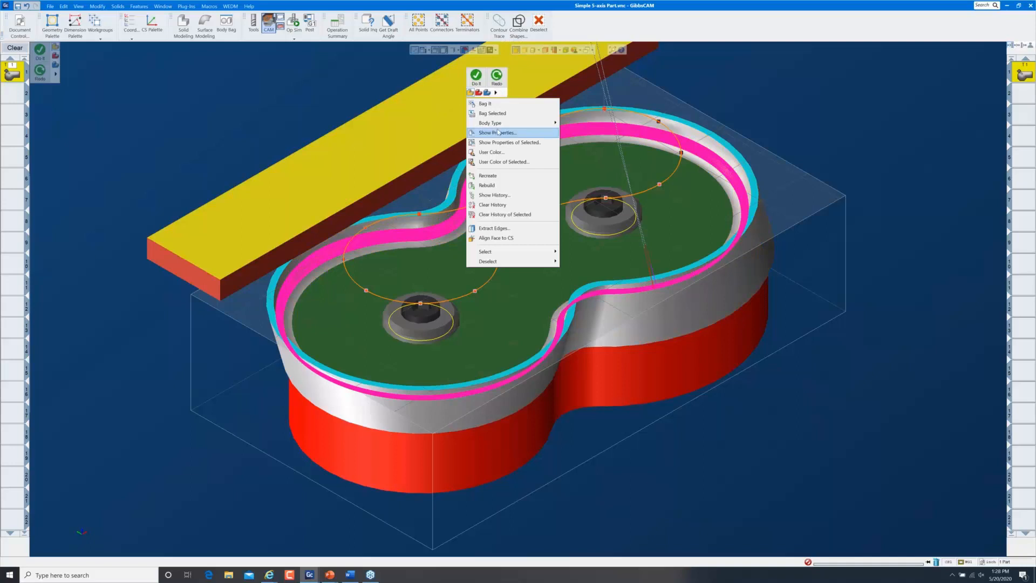
{"action": "mouse_move", "coordinate": [503, 124]}
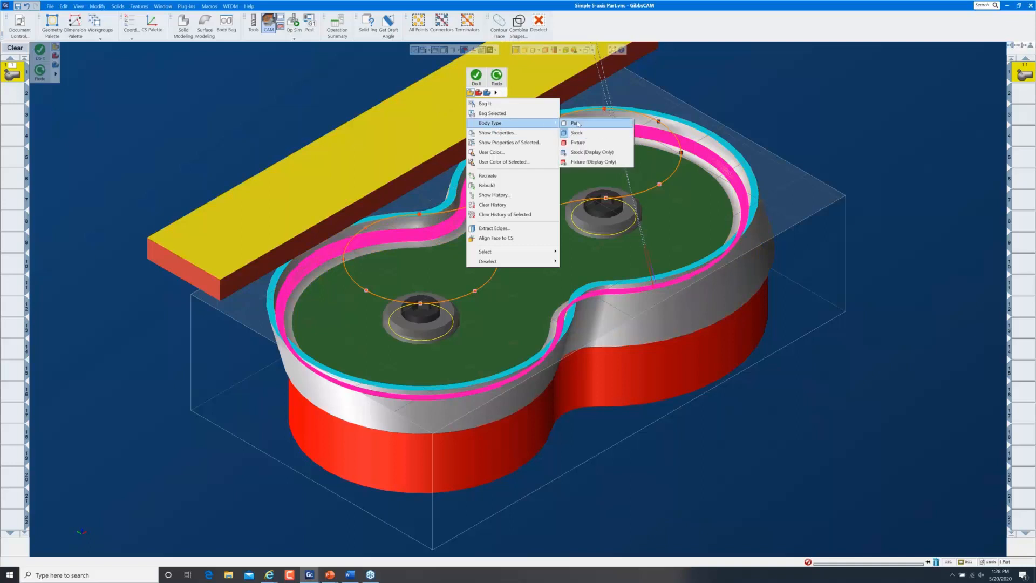
{"action": "left_click", "coordinate": [577, 123]}
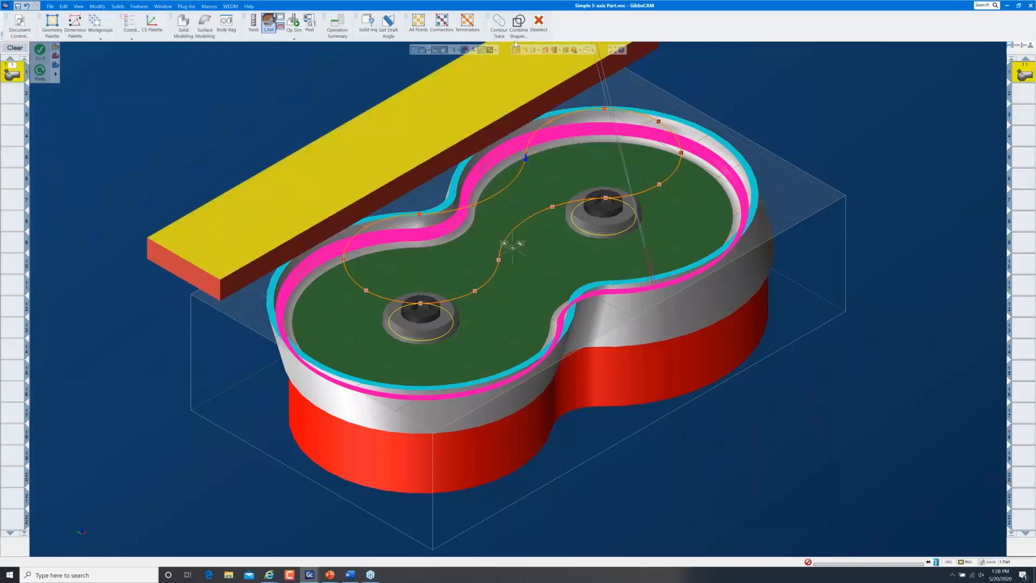
Store the bar in the Body Bag and return to the CAM process list
{"action": "left_click", "coordinate": [538, 22]}
{"action": "double_click", "coordinate": [452, 97]}
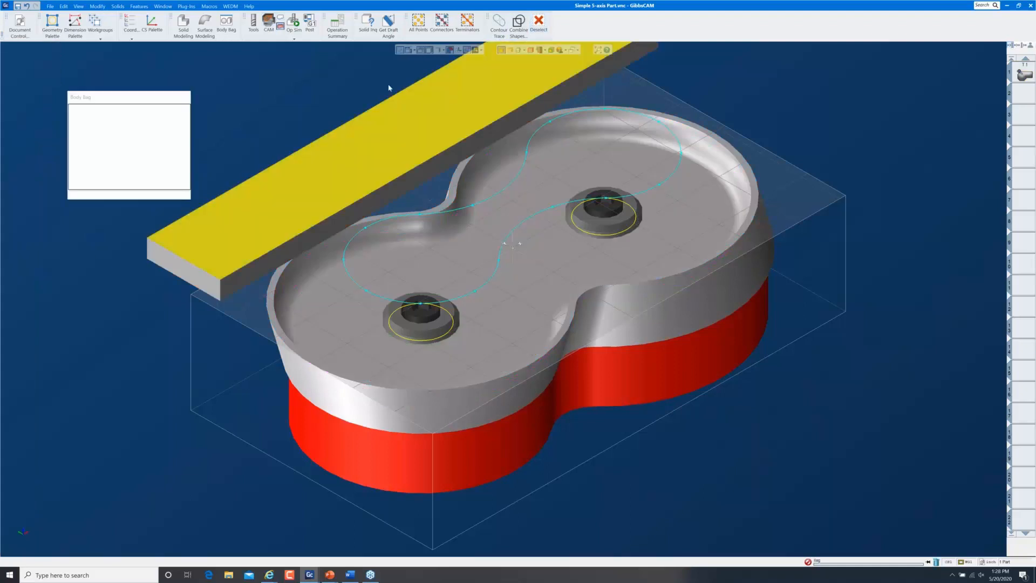
{"action": "left_click", "coordinate": [329, 95]}
{"action": "left_click", "coordinate": [188, 98]}
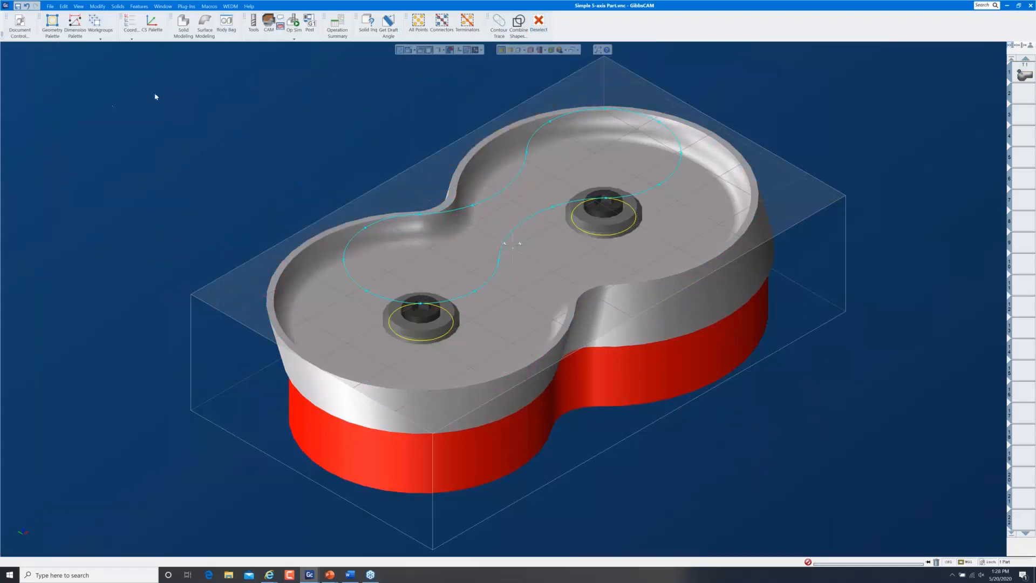
{"action": "left_click", "coordinate": [268, 23]}
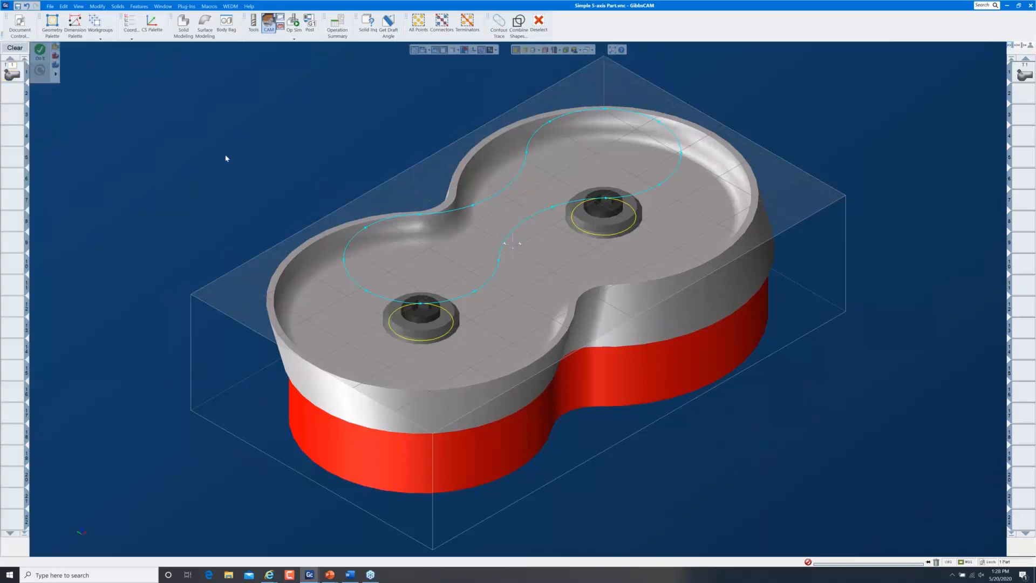
Replace the existing process with a new 5-axis milling process
{"action": "left_click", "coordinate": [14, 47]}
{"action": "double_click", "coordinate": [9, 67]}
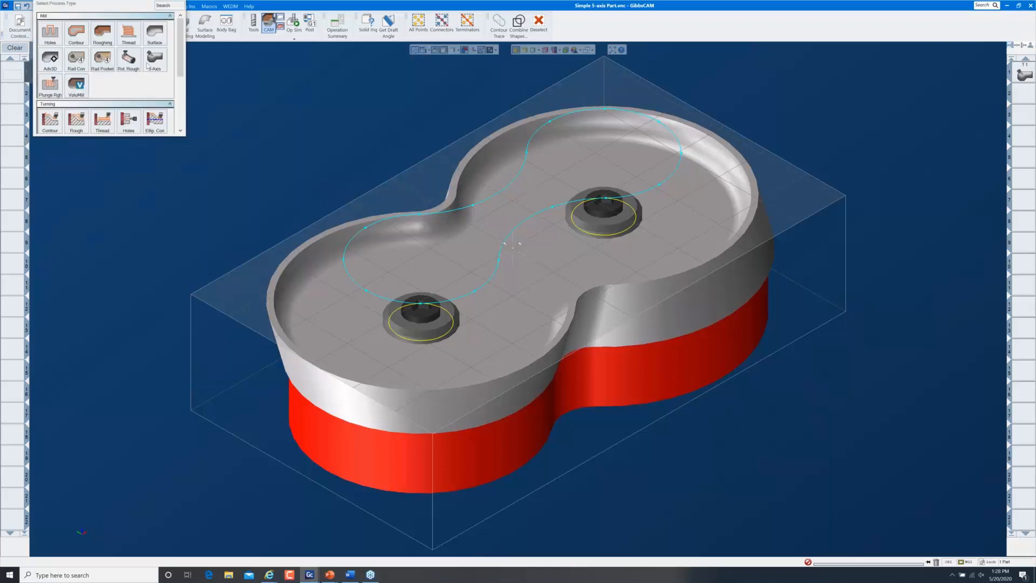
{"action": "left_click", "coordinate": [160, 70]}
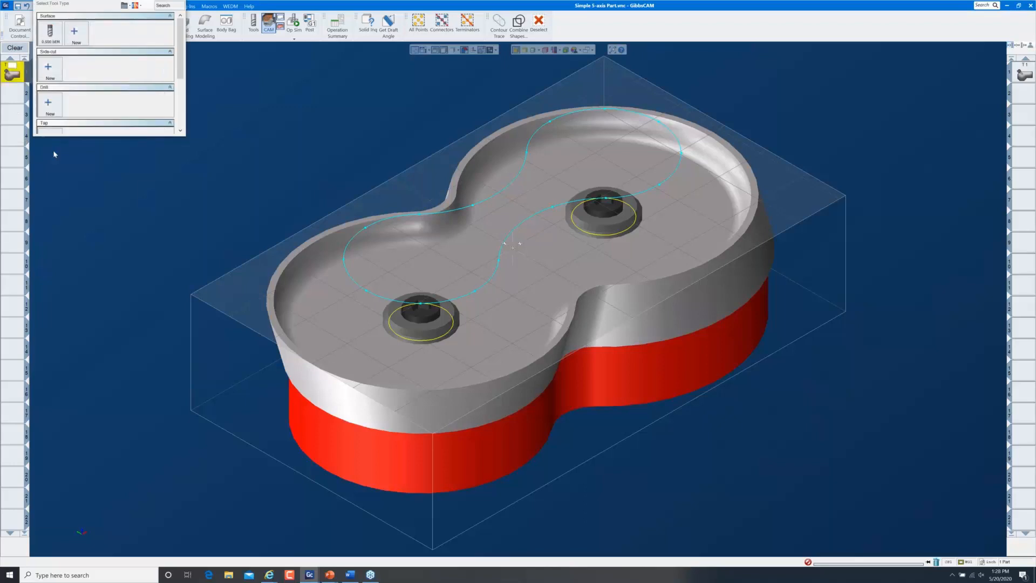
Create new surface milling tool #2 and open the process's 5-Axis Parameters
{"action": "left_click", "coordinate": [70, 38]}
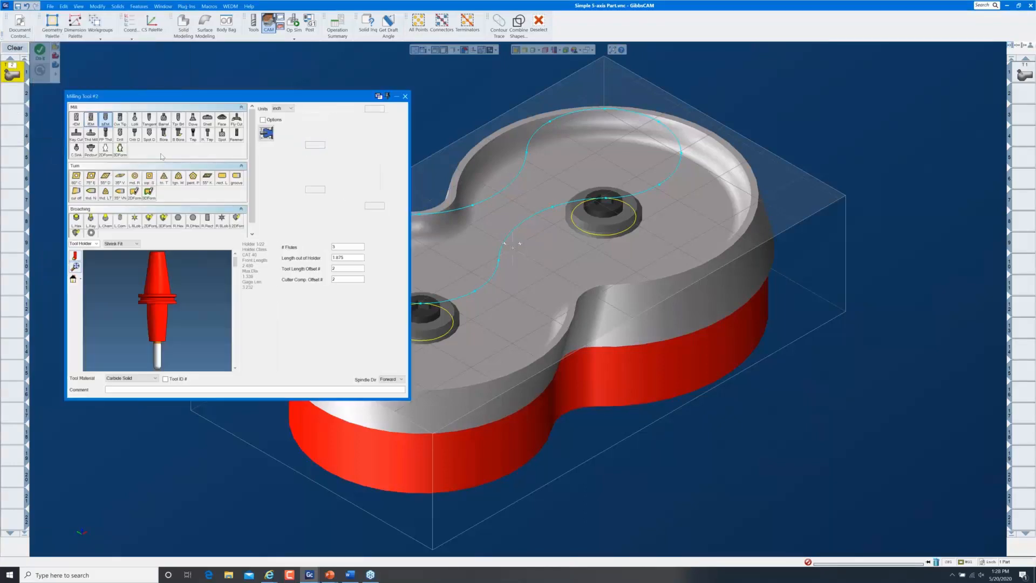
{"action": "double_click", "coordinate": [311, 190]}
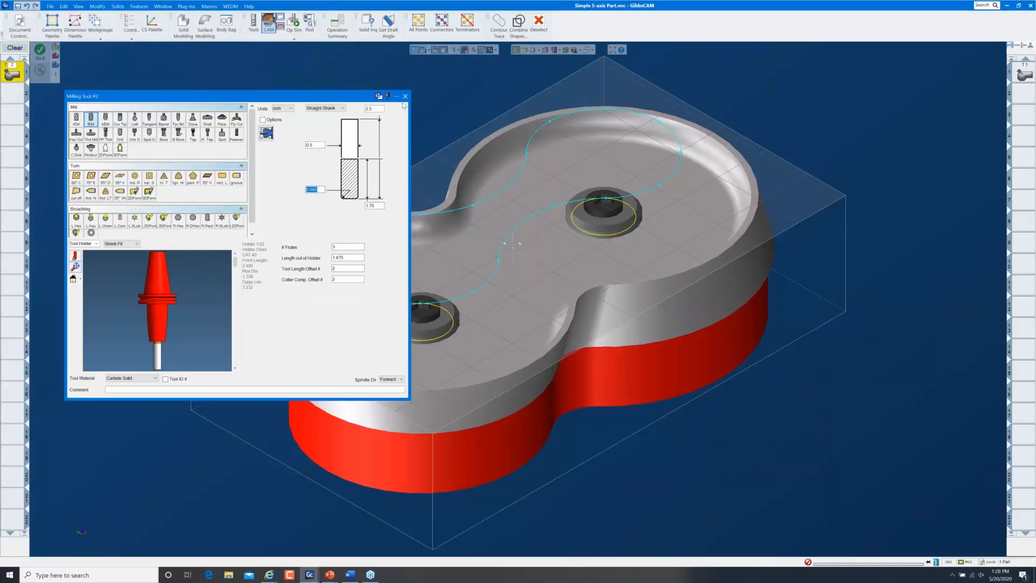
{"action": "left_click", "coordinate": [406, 96]}
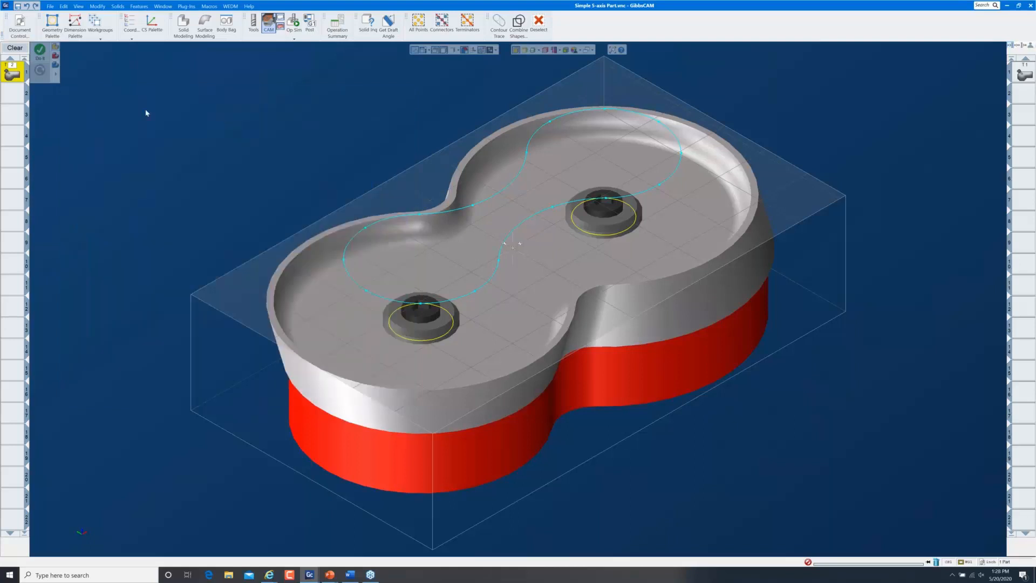
{"action": "double_click", "coordinate": [17, 75]}
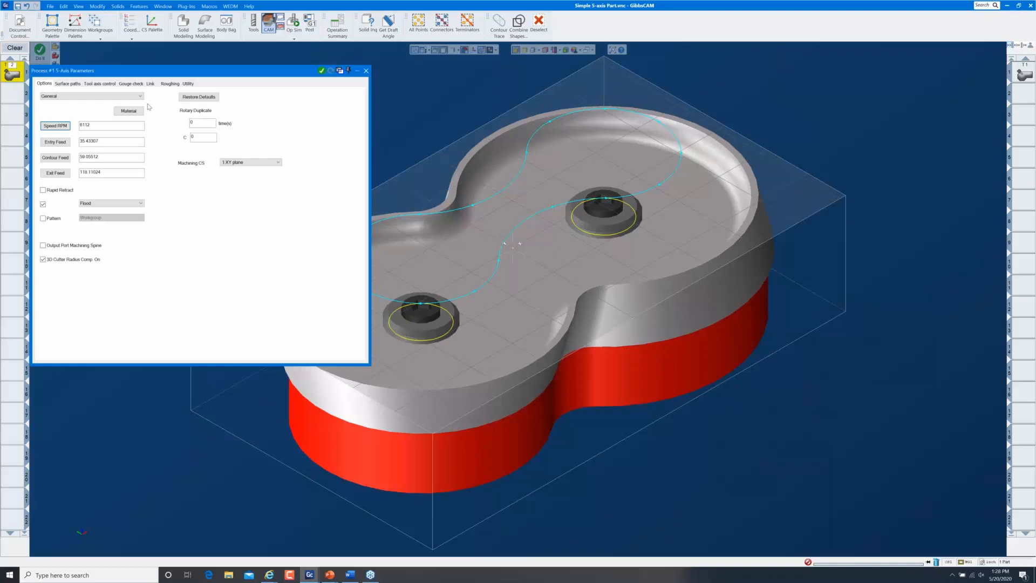
Reset the new process to its defaults and choose Swarf machining as the surface-paths calculation basis
{"action": "left_click", "coordinate": [199, 99]}
{"action": "left_click", "coordinate": [71, 84]}
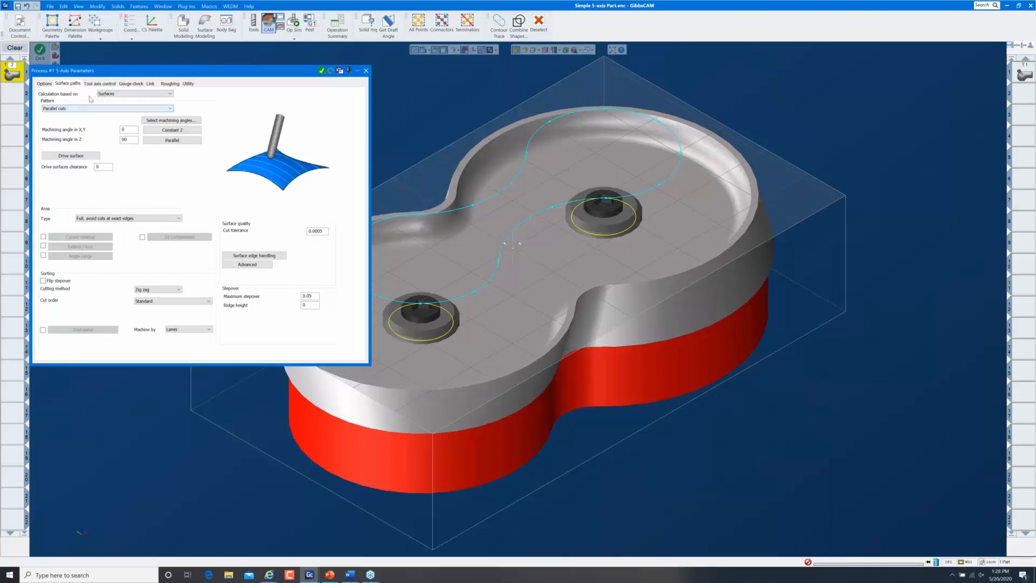
{"action": "left_click", "coordinate": [117, 94]}
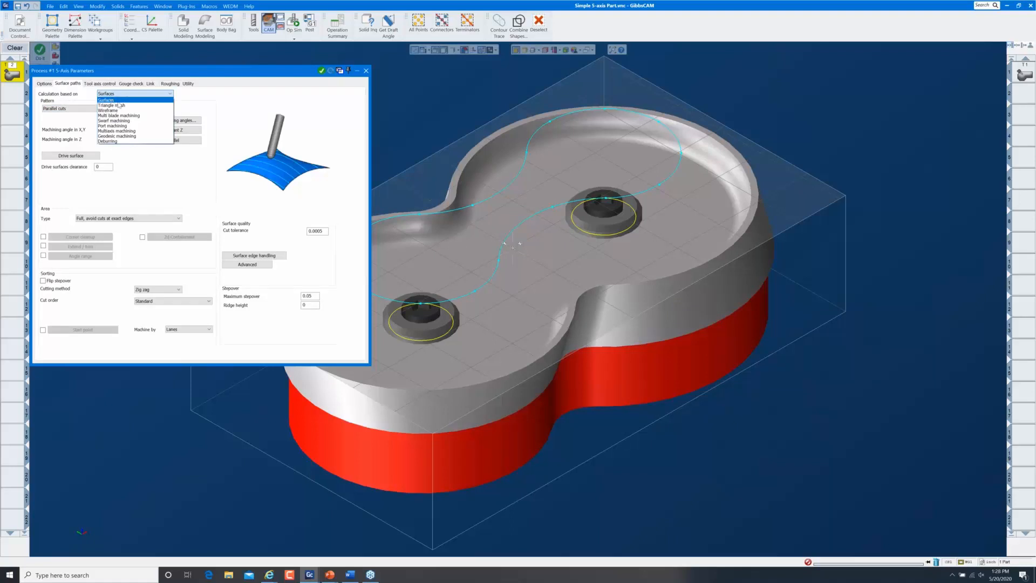
{"action": "left_click", "coordinate": [128, 121]}
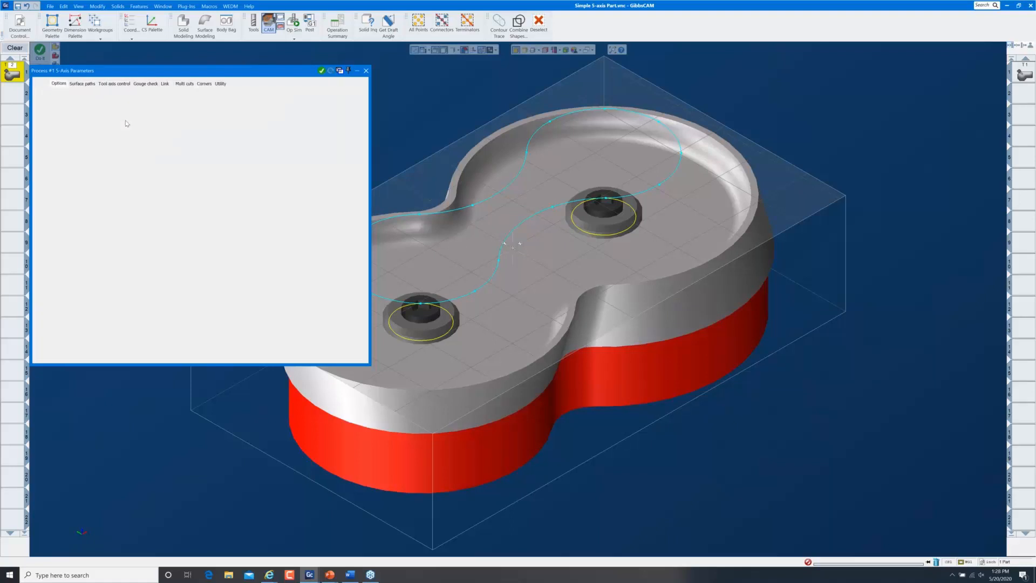
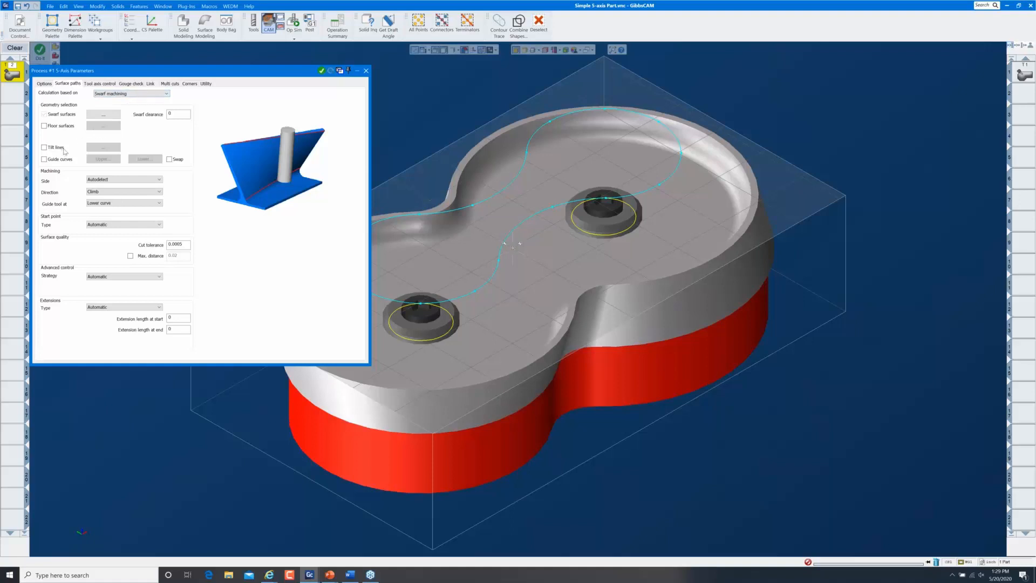
Set swarf clearance to 0.02 and pick the wall's tangent faces as the swarf surfaces
{"action": "left_click", "coordinate": [168, 115]}
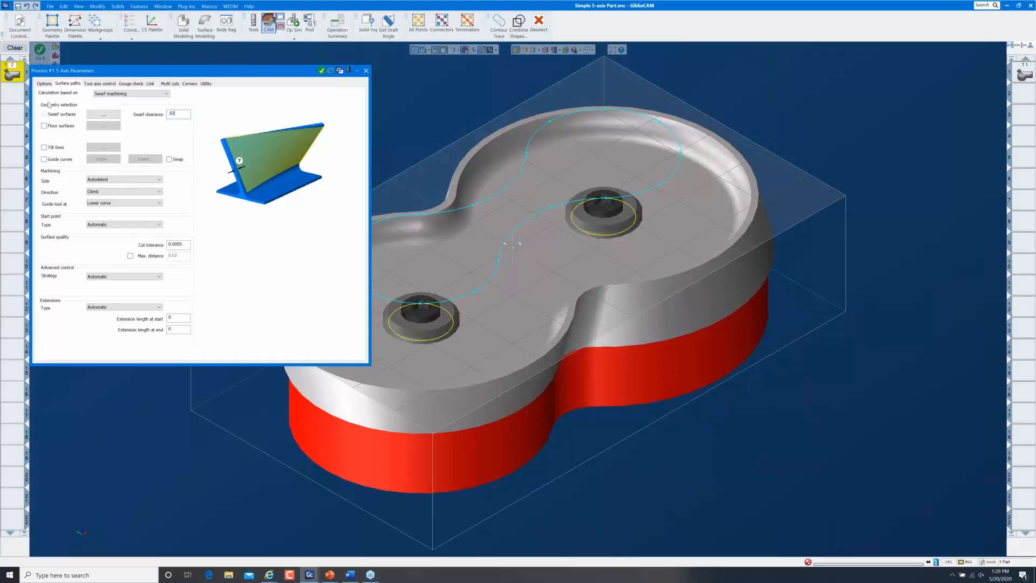
{"action": "left_click", "coordinate": [105, 119]}
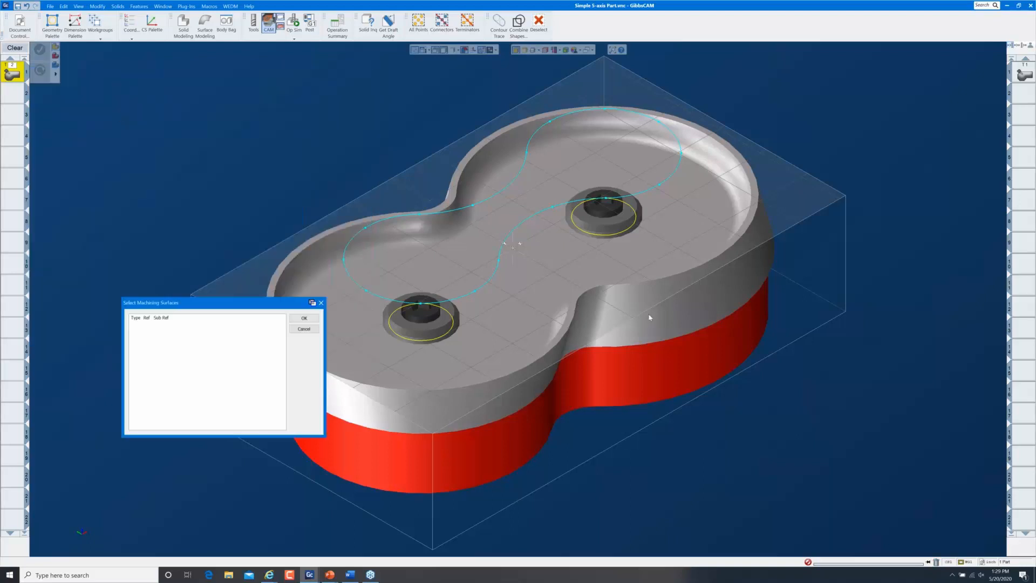
{"action": "right_click", "coordinate": [649, 285]}
{"action": "mouse_move", "coordinate": [700, 473]}
{"action": "left_click", "coordinate": [771, 468]}
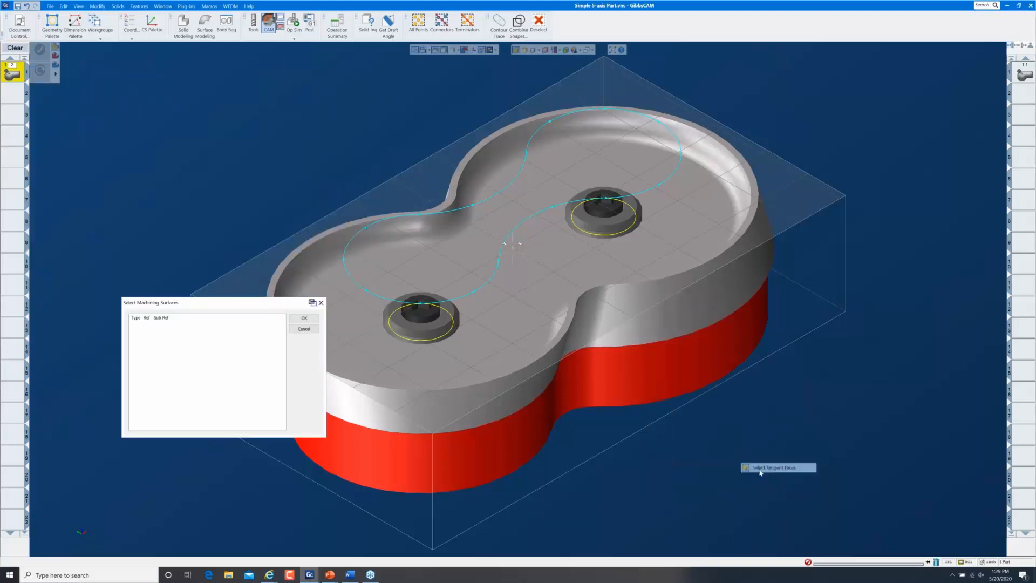
{"action": "left_click", "coordinate": [304, 319]}
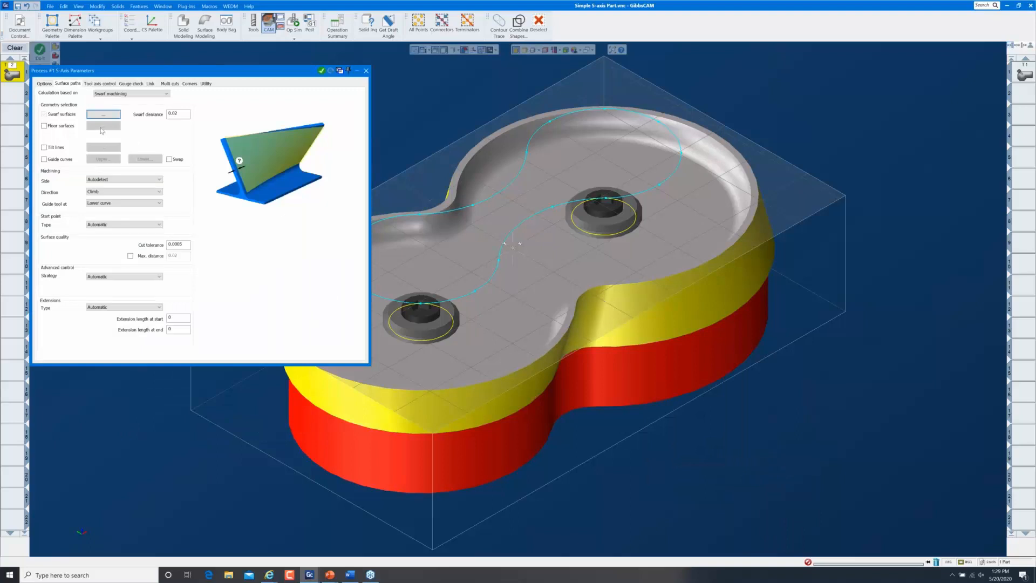
Enable guide curves and pick the wall's top edge as the upper curve
{"action": "left_click", "coordinate": [45, 160]}
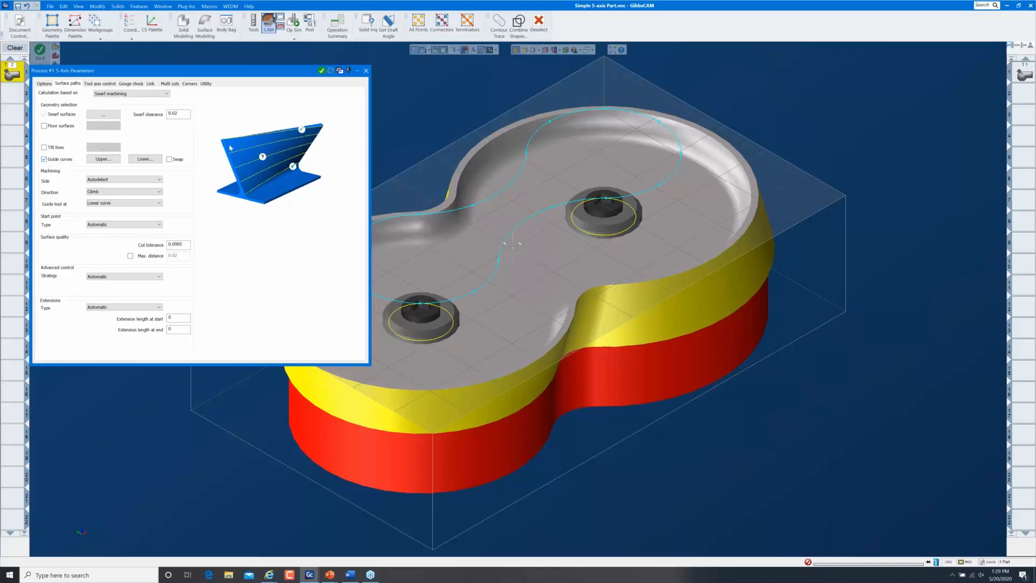
{"action": "left_click", "coordinate": [516, 50]}
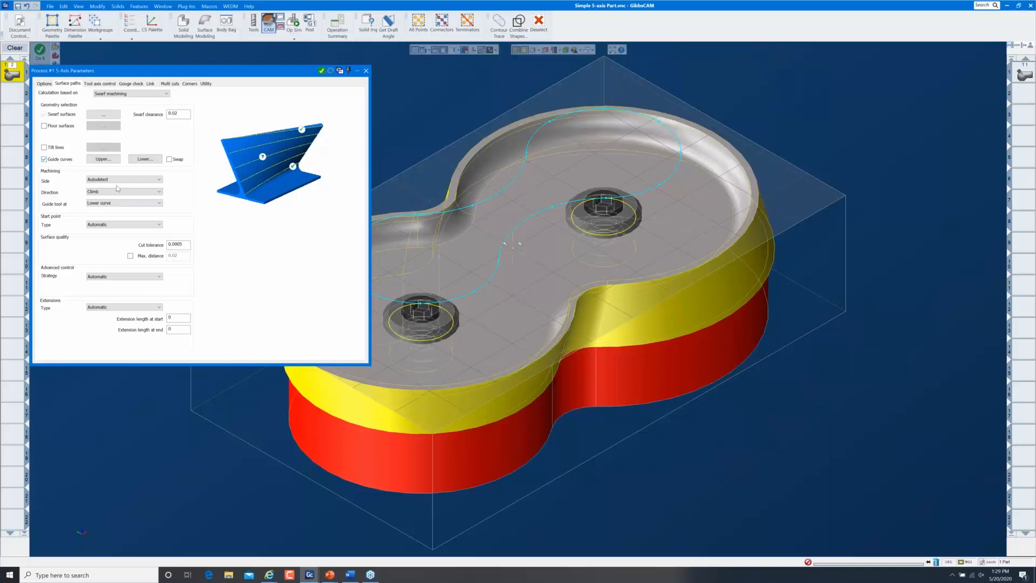
{"action": "left_click", "coordinate": [103, 159]}
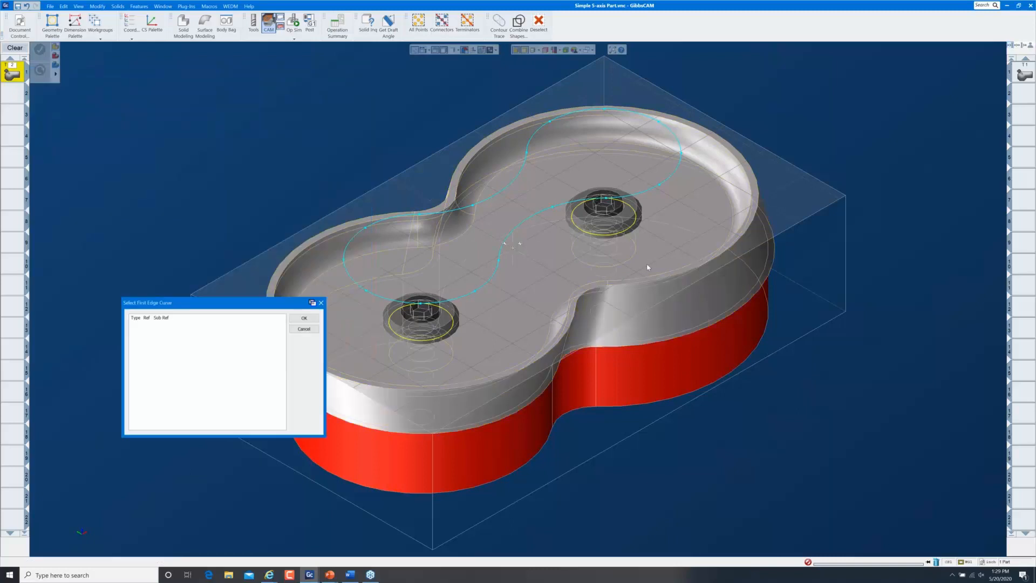
{"action": "scroll", "coordinate": [650, 286], "scroll_direction": "up", "scroll_amount": 10}
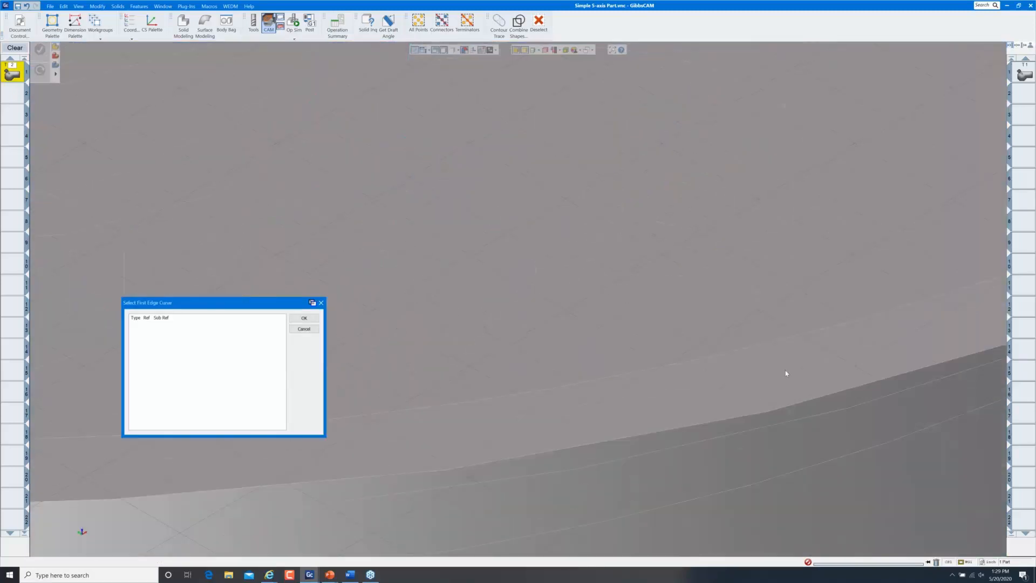
{"action": "scroll", "coordinate": [756, 379], "scroll_direction": "down", "scroll_amount": 3}
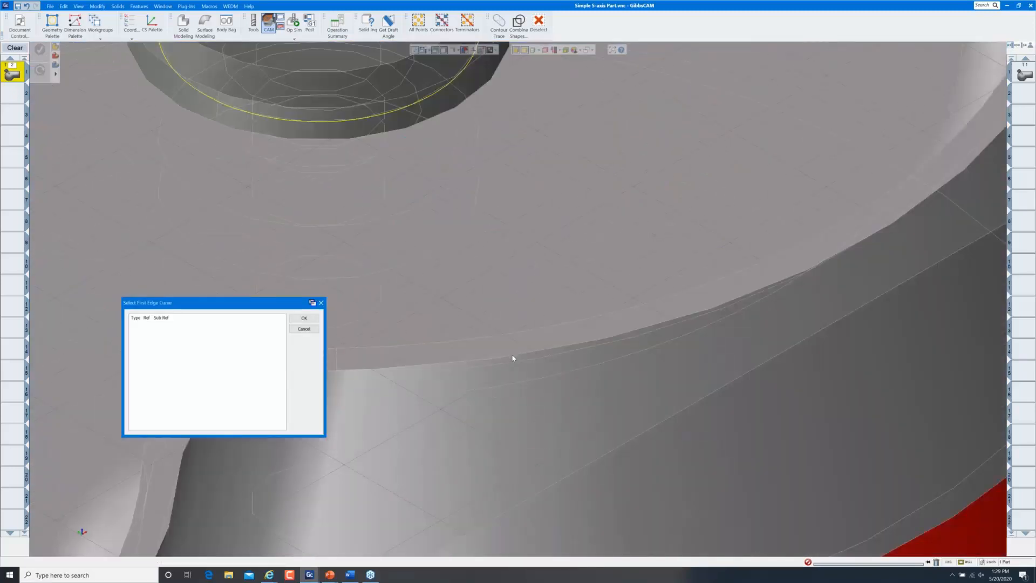
{"action": "left_click", "coordinate": [513, 358]}
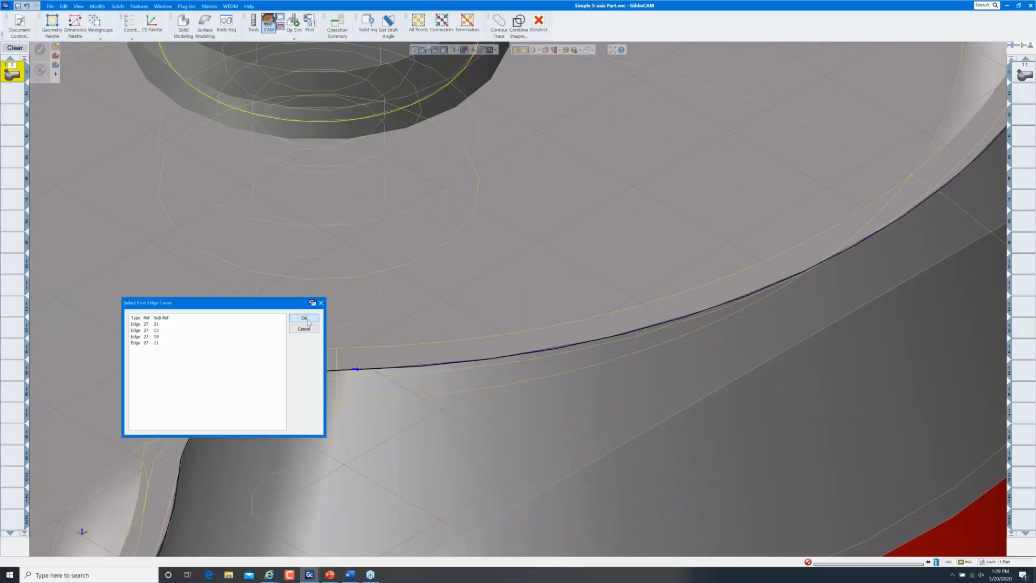
{"action": "left_click", "coordinate": [304, 318]}
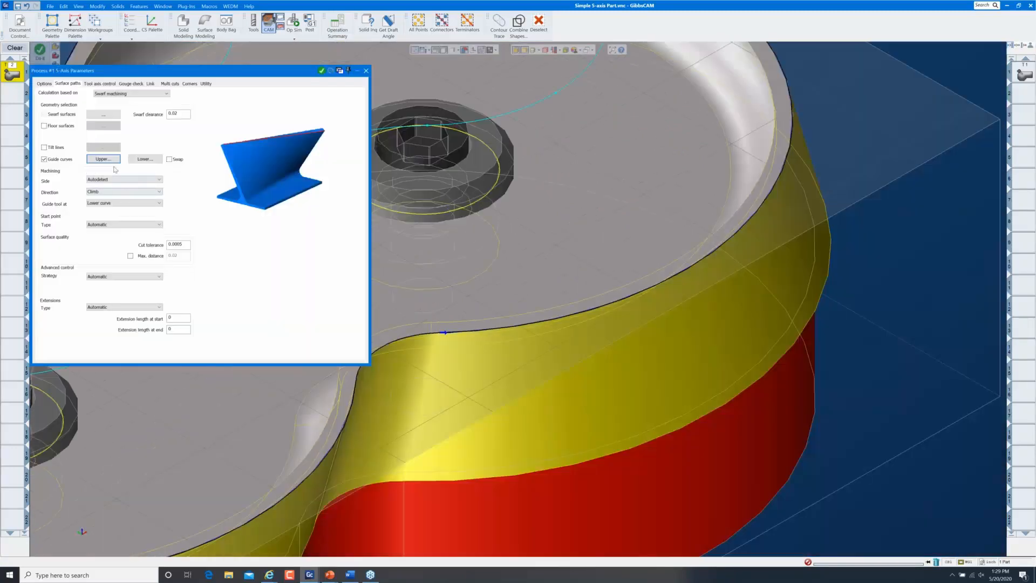
Pick the wall's bottom edge as the lower guide curve
{"action": "left_click", "coordinate": [144, 159]}
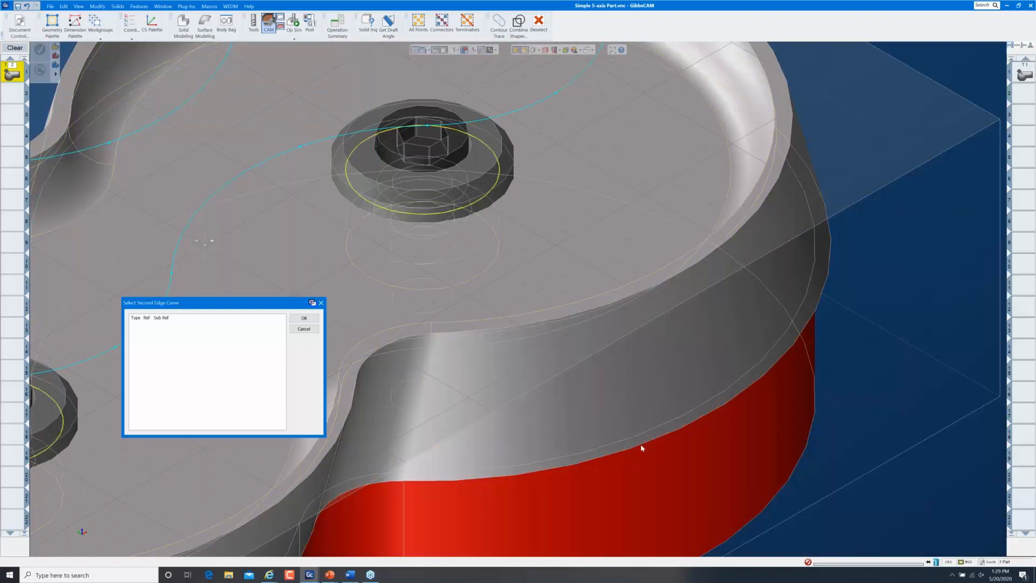
{"action": "left_click", "coordinate": [642, 448]}
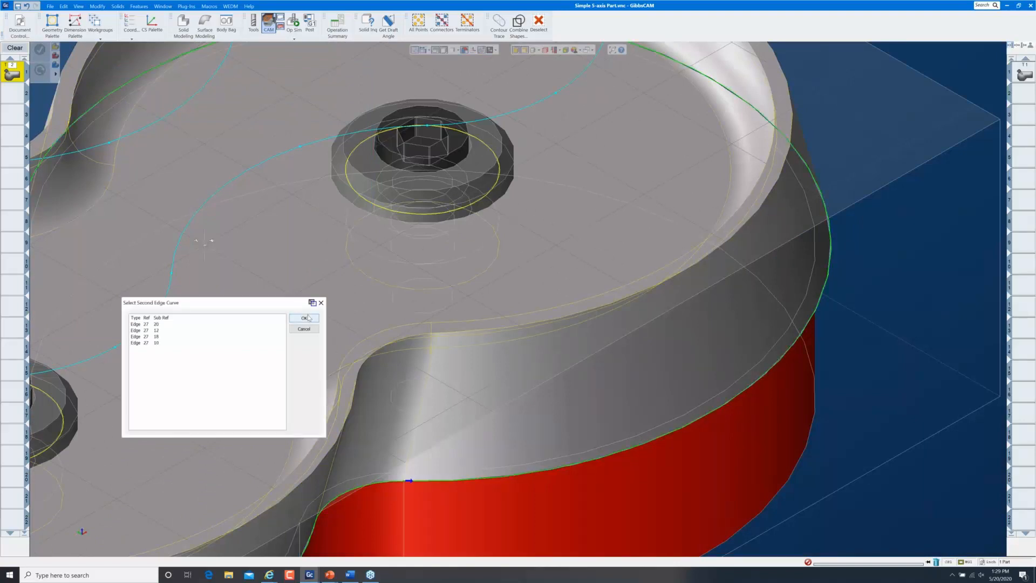
{"action": "left_click", "coordinate": [304, 318]}
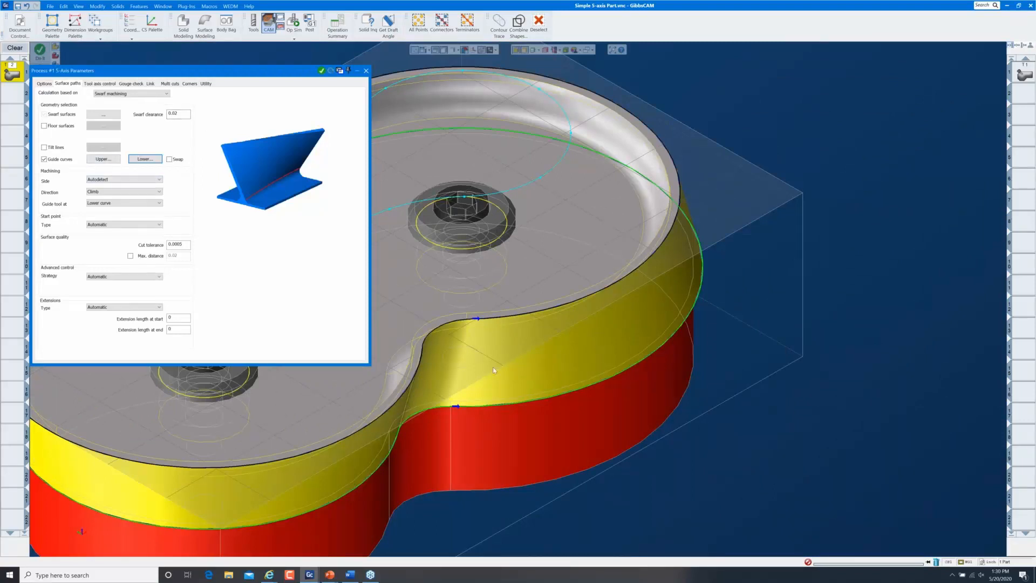
Set Multi cuts to 2 depth slices with a -0.03 tool shift, then close the parameters
{"action": "left_click", "coordinate": [171, 84]}
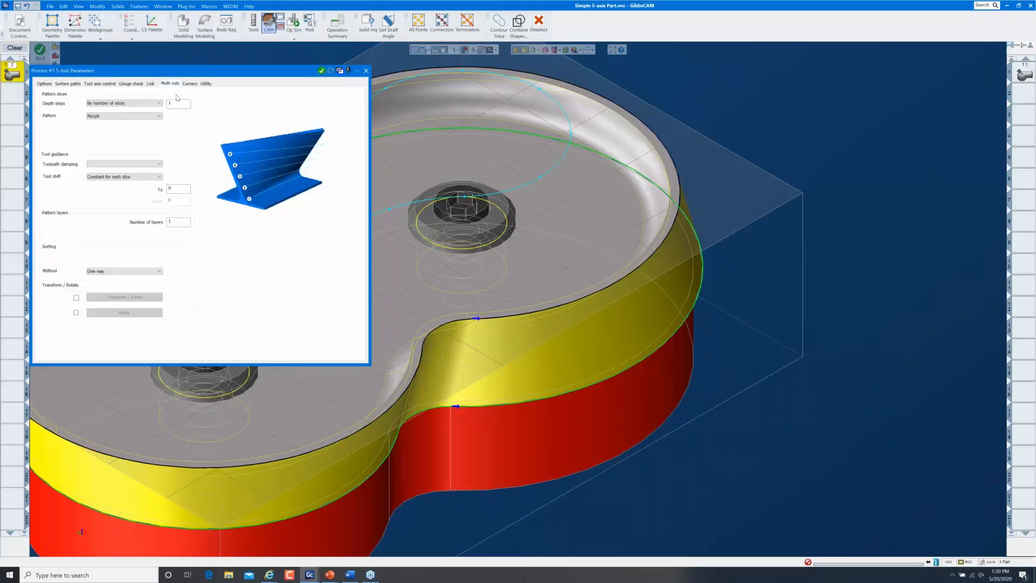
{"action": "double_click", "coordinate": [175, 104]}
{"action": "type", "text": "2"}
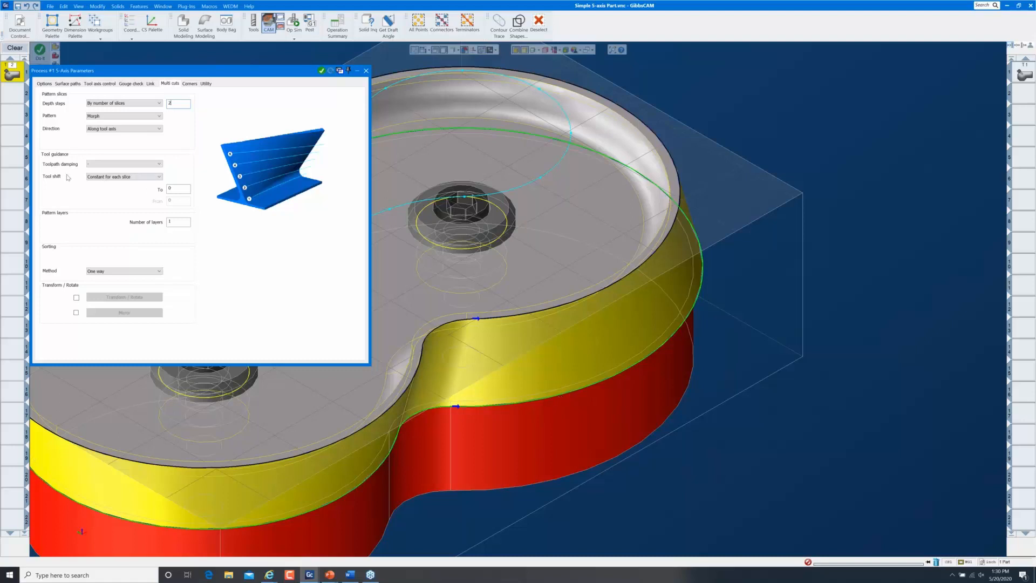
{"action": "left_click", "coordinate": [178, 189]}
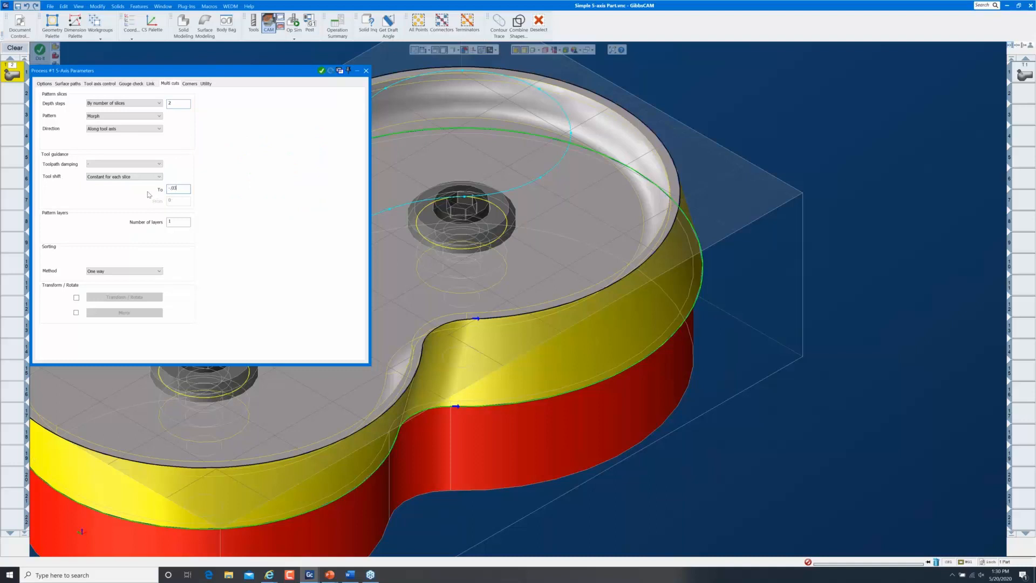
{"action": "left_click", "coordinate": [365, 72]}
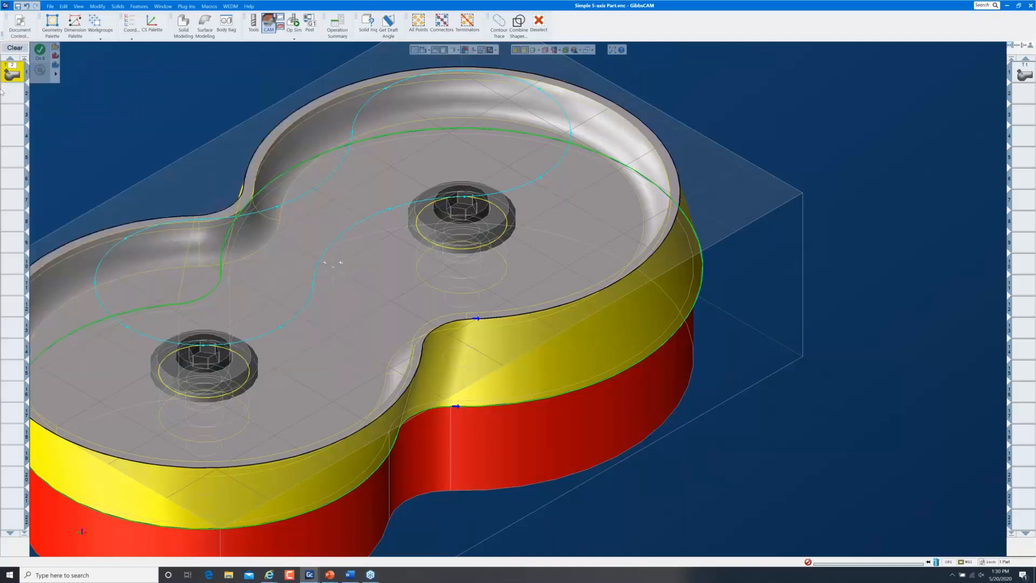
Add a second 5-axis process in the next slot and re-enter its swarf clearance value
{"action": "double_click", "coordinate": [13, 97]}
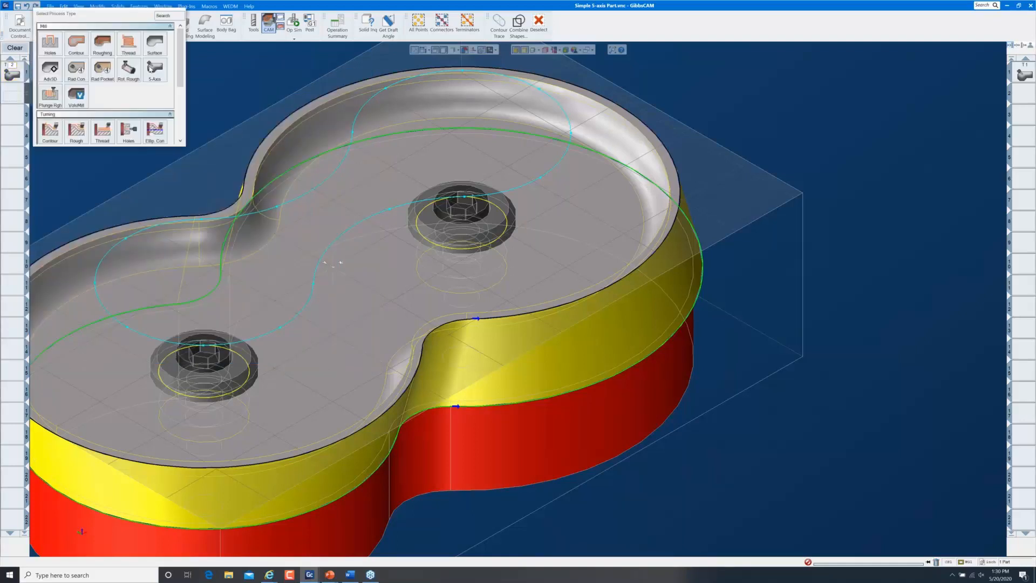
{"action": "left_click", "coordinate": [149, 73]}
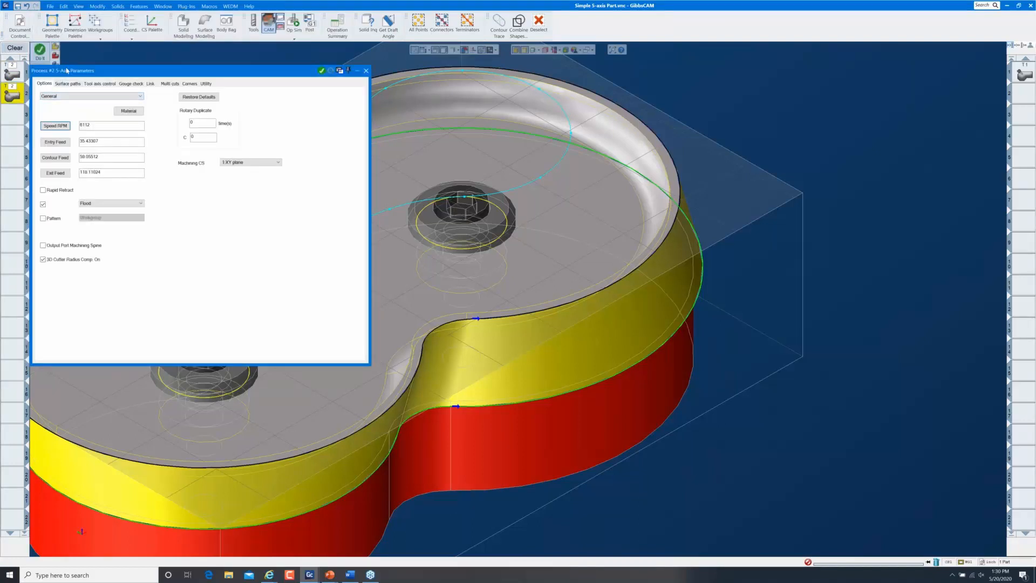
{"action": "left_click", "coordinate": [73, 85]}
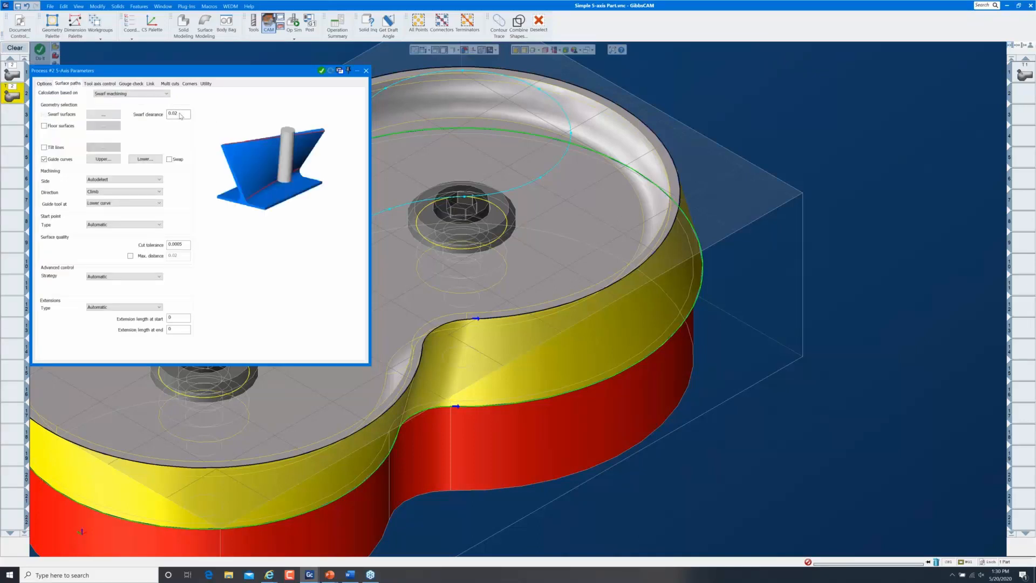
{"action": "left_click_drag", "start_coordinate": [182, 114], "coordinate": [143, 117]}
{"action": "type", "text": "0"}
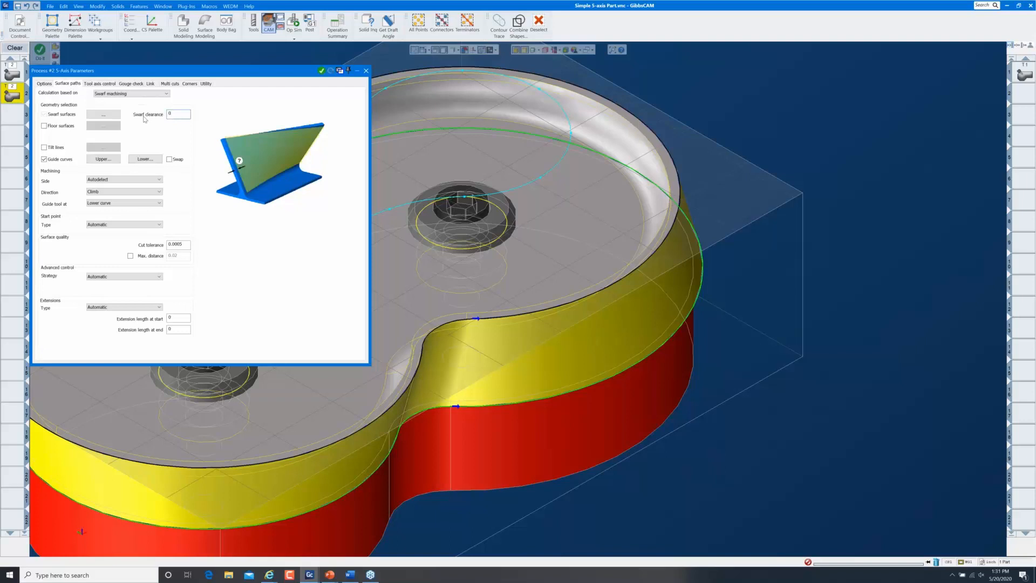
Review the multi-cut and speed/feed options and accept the second process's parameters
{"action": "left_click", "coordinate": [169, 84]}
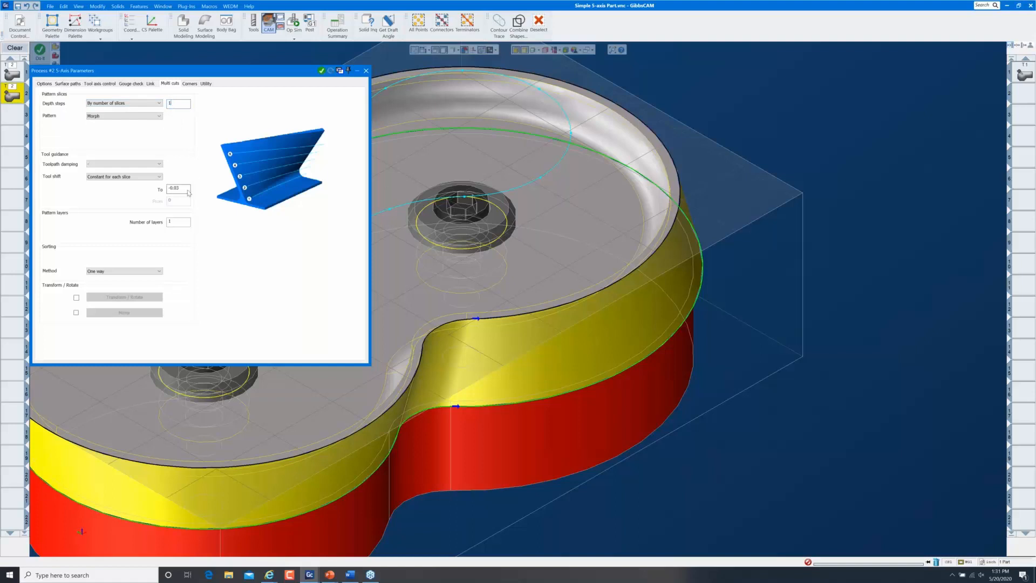
{"action": "left_click", "coordinate": [45, 84]}
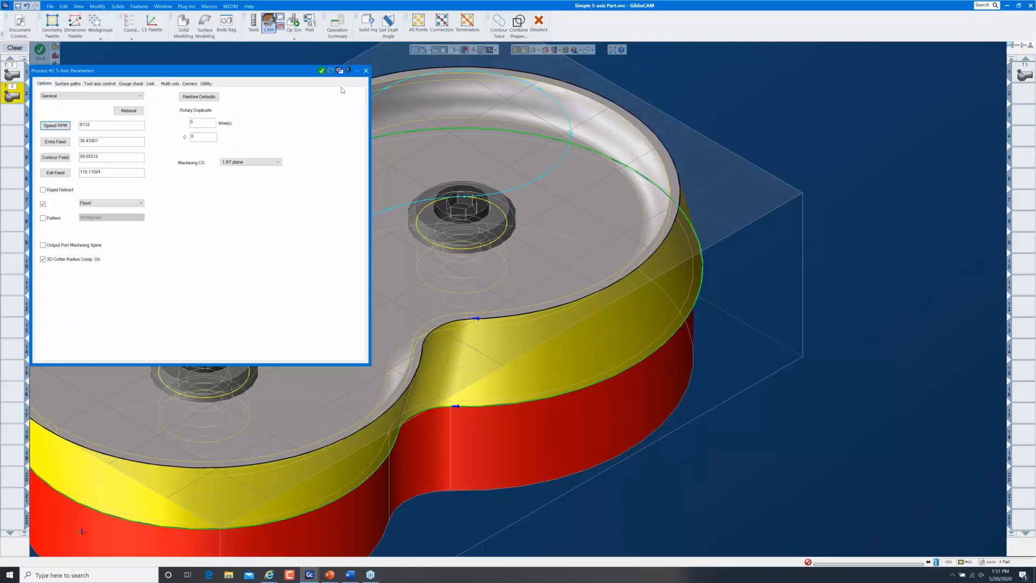
{"action": "left_click", "coordinate": [366, 71]}
{"action": "right_click", "coordinate": [147, 82]}
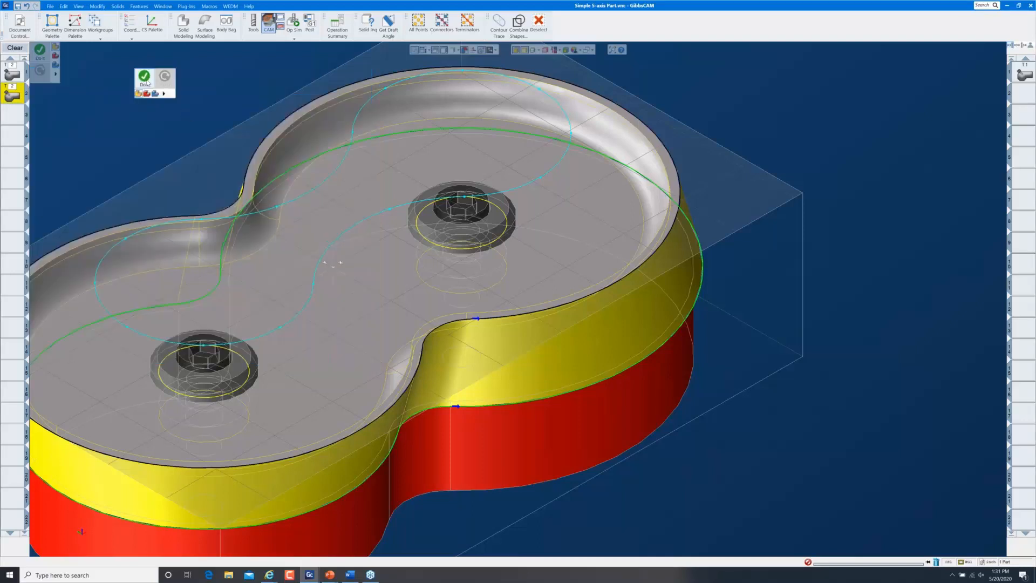
Generate the T2 operation and zoom in on the part's right edge to inspect the swarf toolpaths
{"action": "left_click", "coordinate": [146, 80]}
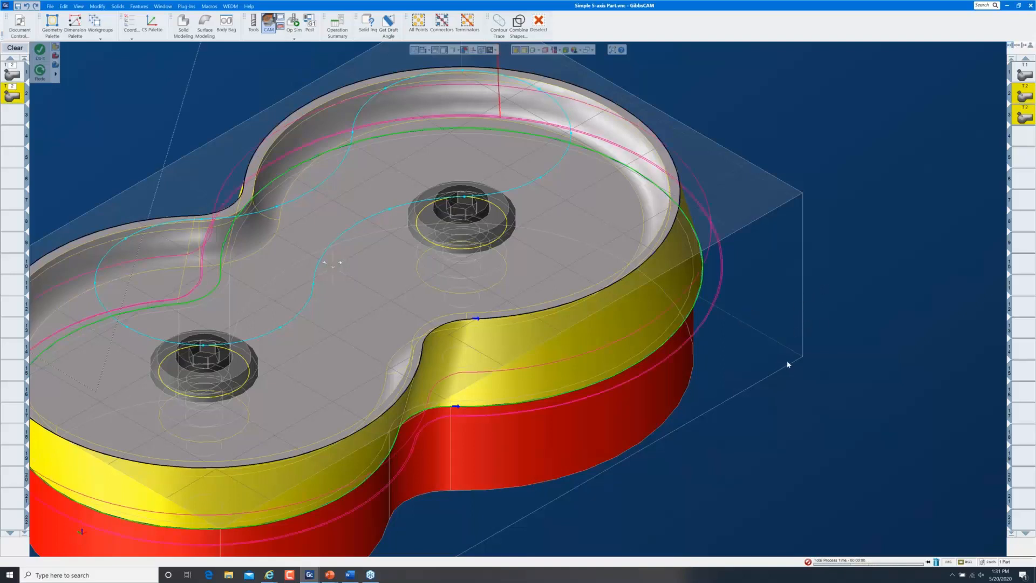
{"action": "middle_click_drag", "start_coordinate": [787, 364], "coordinate": [845, 287]}
{"action": "left_click_drag", "start_coordinate": [683, 231], "coordinate": [750, 332]}
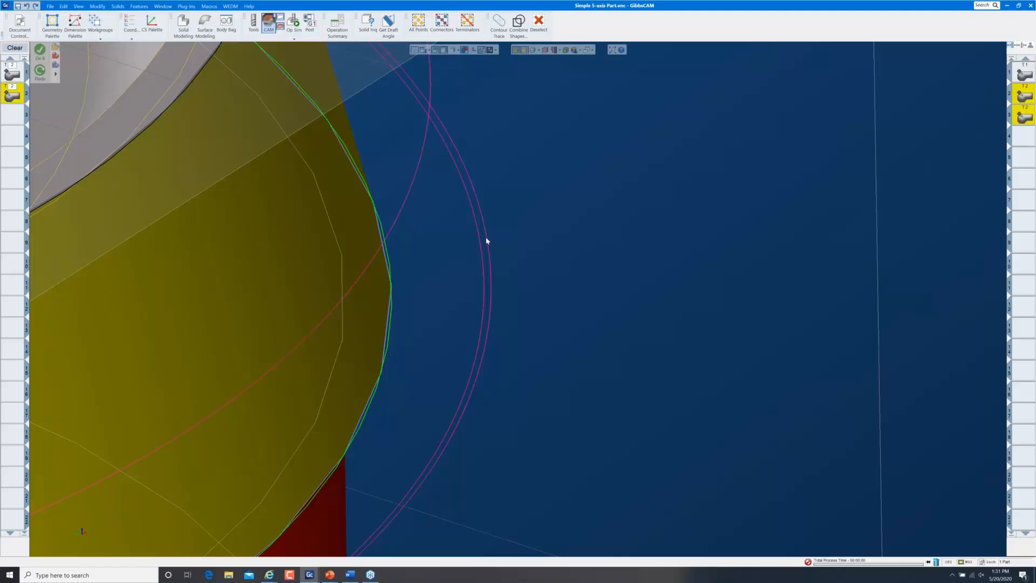
{"action": "key", "text": "ctrl+i"}
{"action": "key", "text": "ctrl+u"}
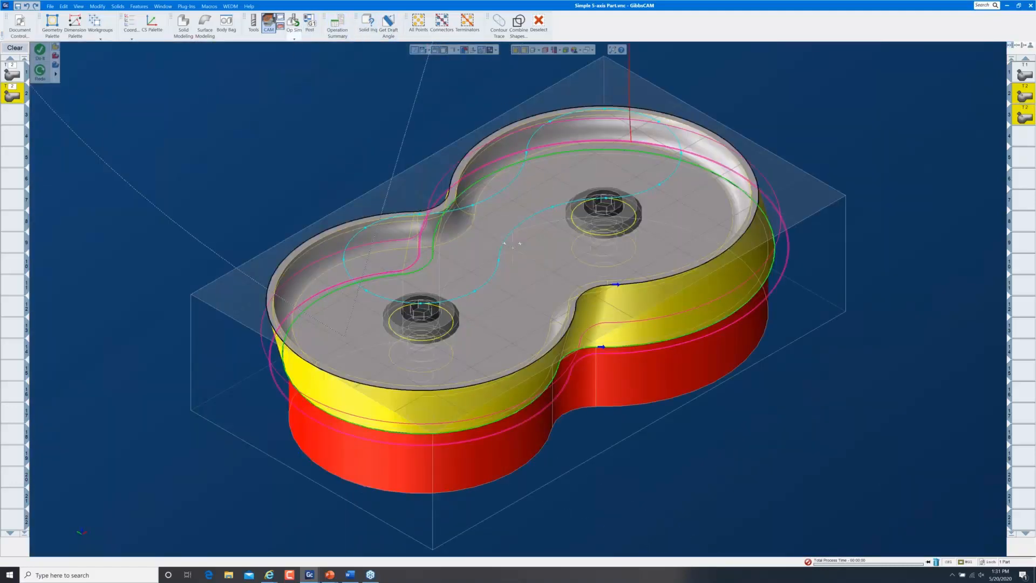
{"action": "left_click", "coordinate": [294, 22]}
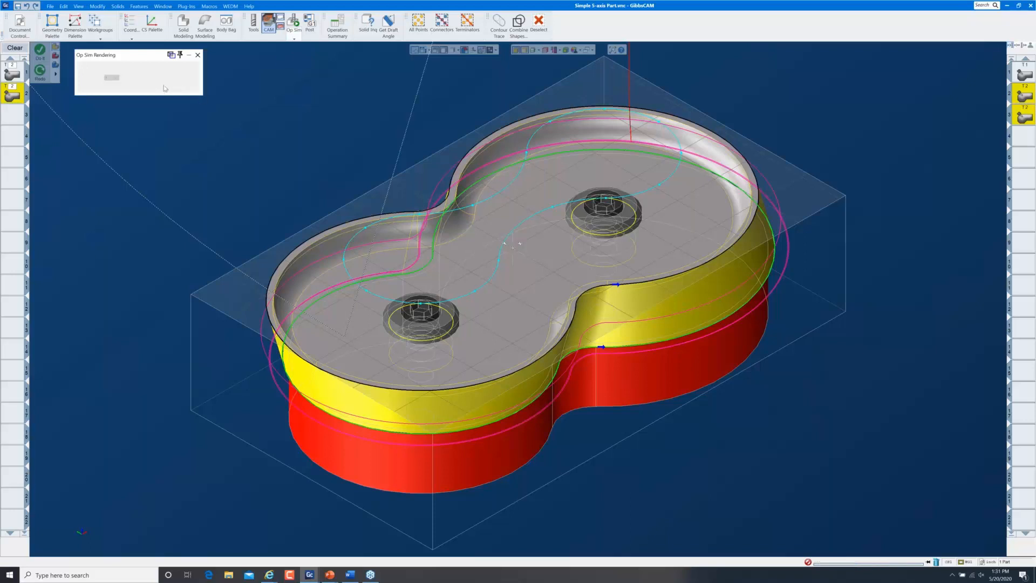
{"action": "left_click", "coordinate": [165, 79]}
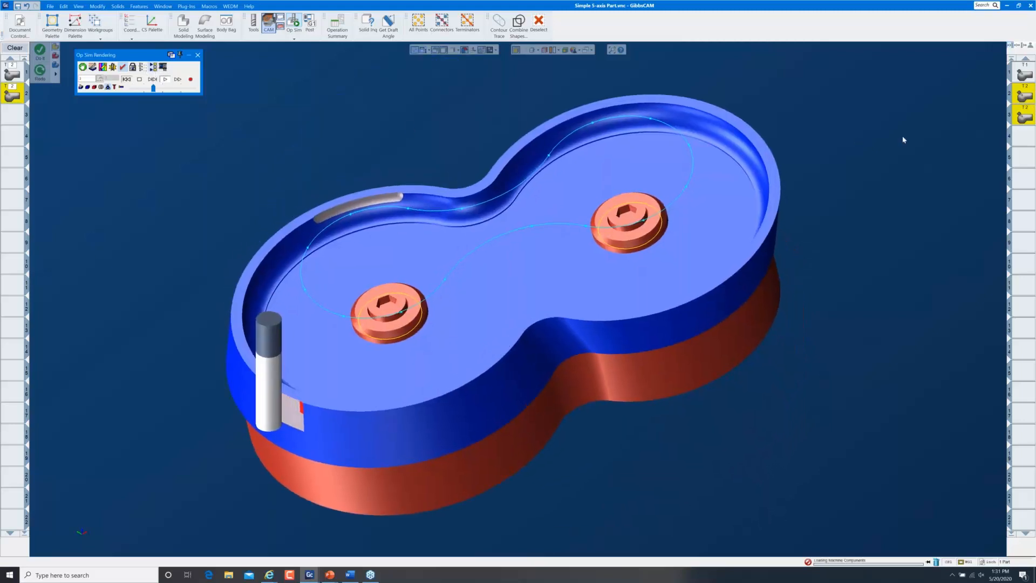
{"action": "left_click", "coordinate": [165, 80]}
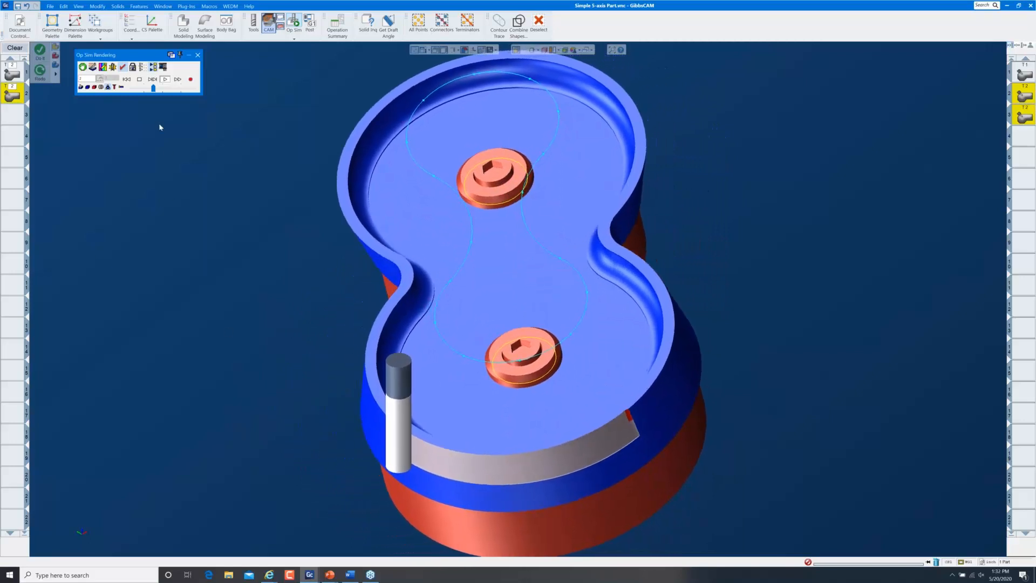
{"action": "left_click_drag", "start_coordinate": [154, 89], "coordinate": [164, 89]}
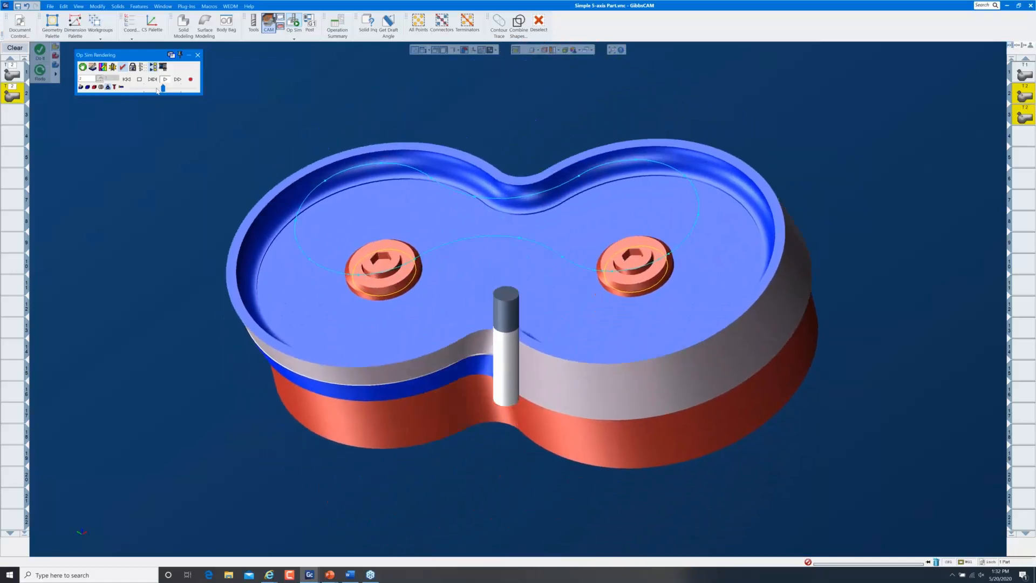
{"action": "left_click", "coordinate": [157, 90]}
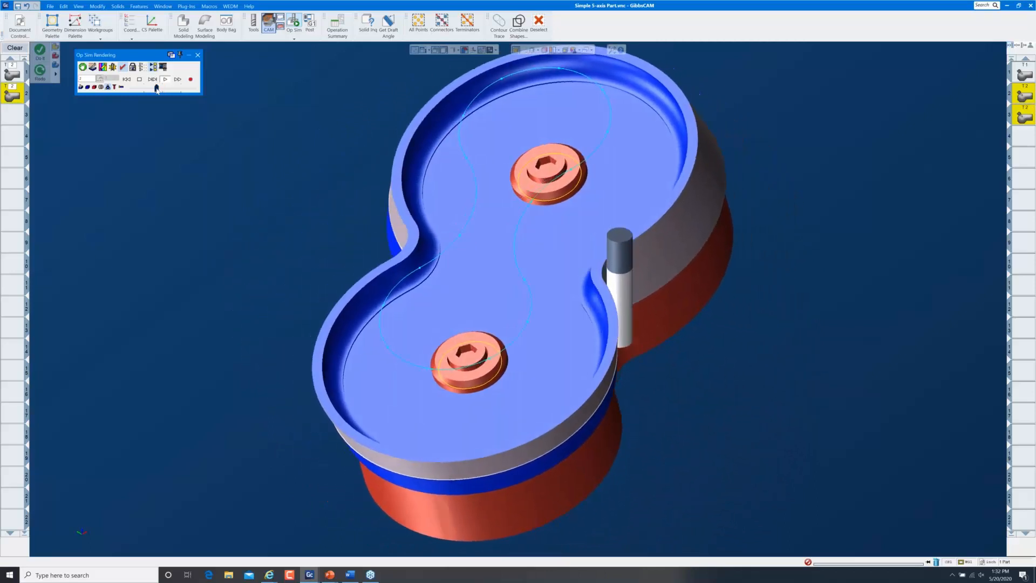
{"action": "left_click", "coordinate": [165, 89]}
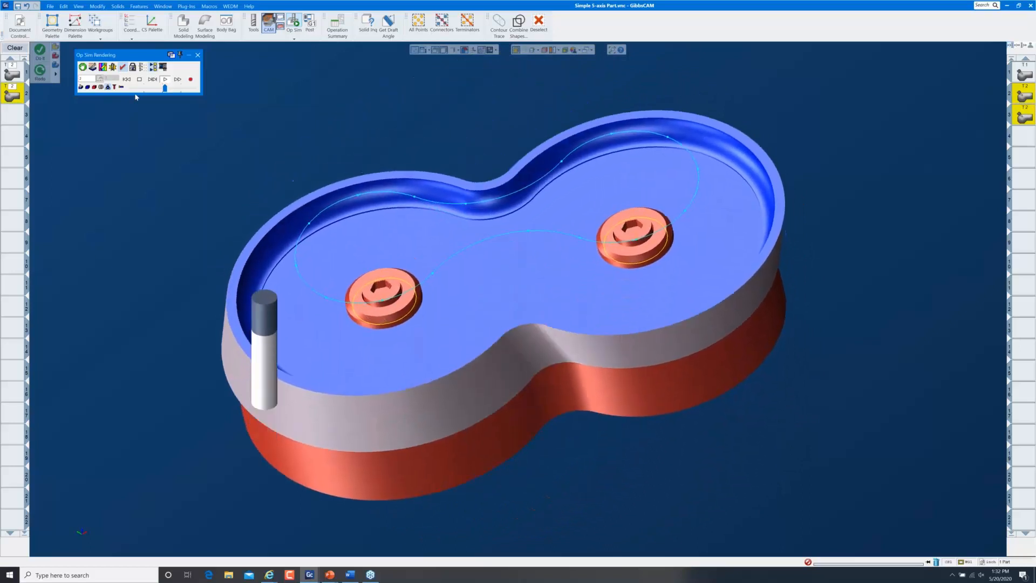
{"action": "middle_click_drag", "start_coordinate": [553, 446], "coordinate": [151, 325]}
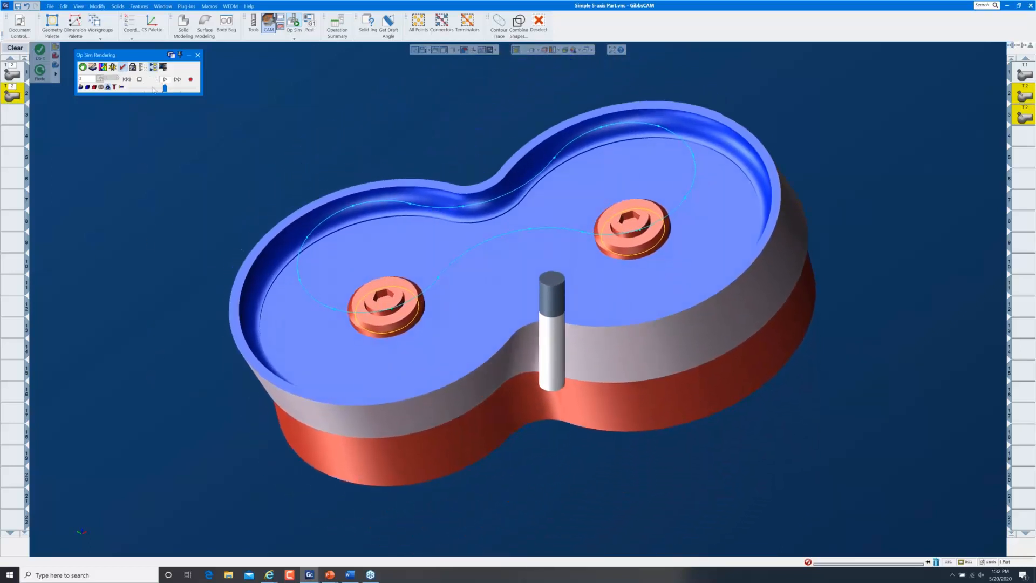
{"action": "left_click", "coordinate": [198, 55]}
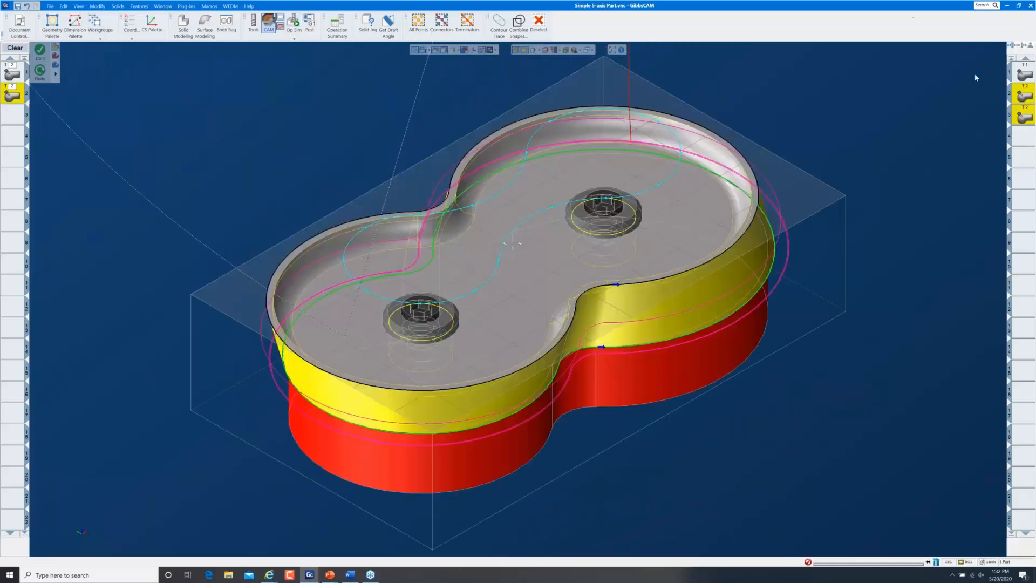
Reopen Process #1's 5-Axis Parameters at its link and entry/exit settings
{"action": "double_click", "coordinate": [1018, 95]}
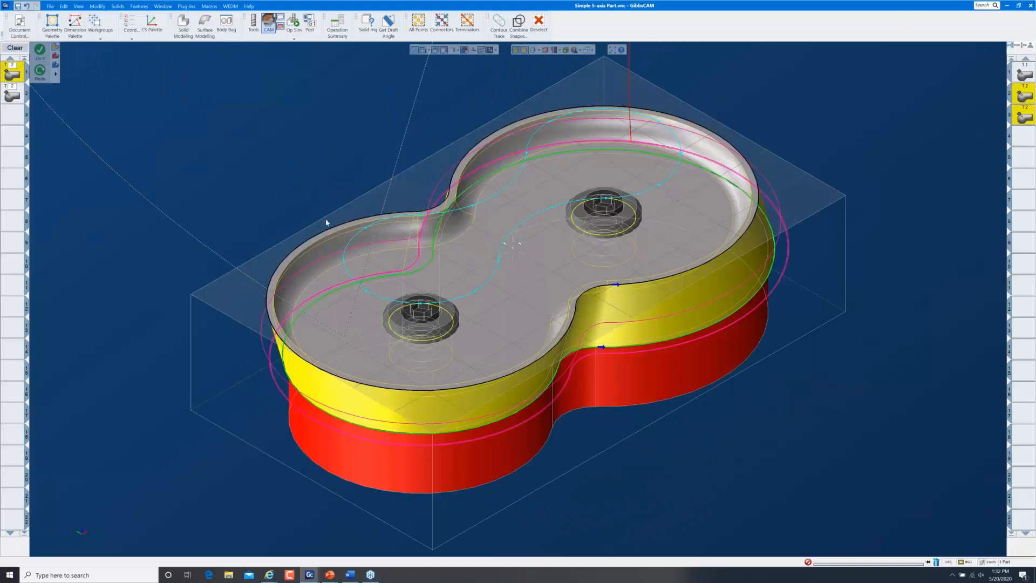
{"action": "double_click", "coordinate": [13, 74]}
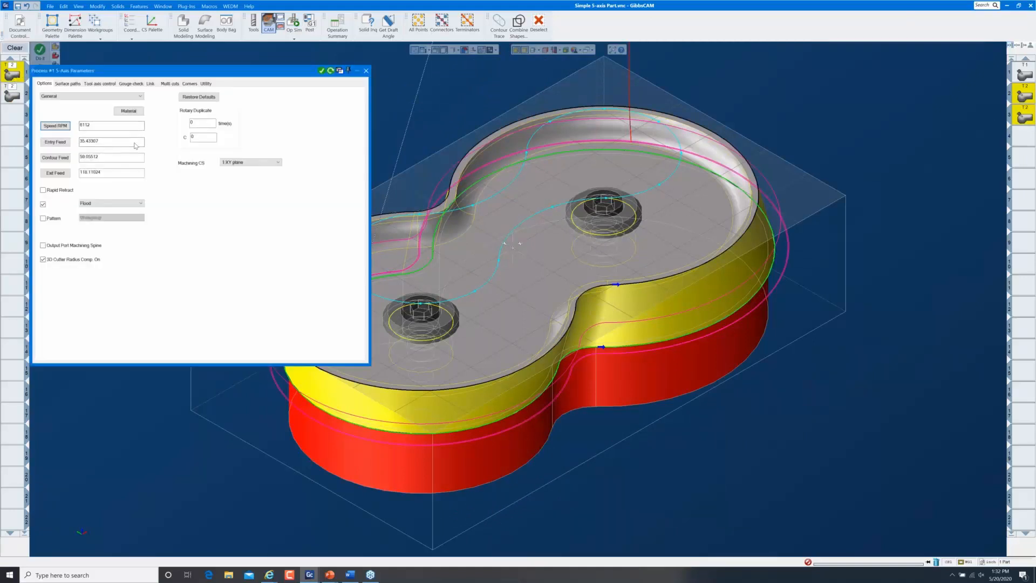
{"action": "left_click", "coordinate": [150, 84]}
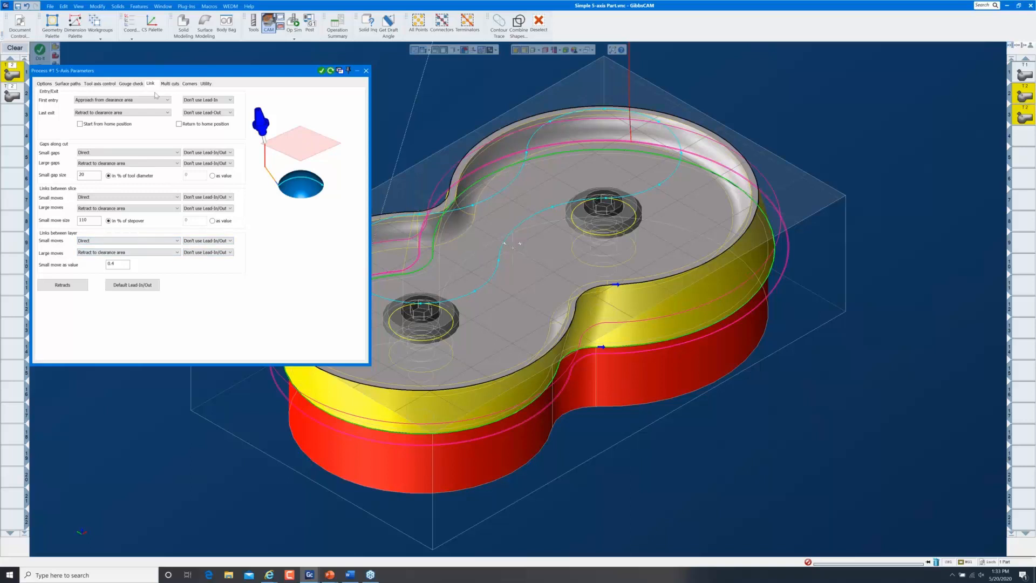
Use a lead-in on the first entry and a lead-out on the last exit
{"action": "left_click", "coordinate": [231, 100]}
{"action": "left_click", "coordinate": [218, 106]}
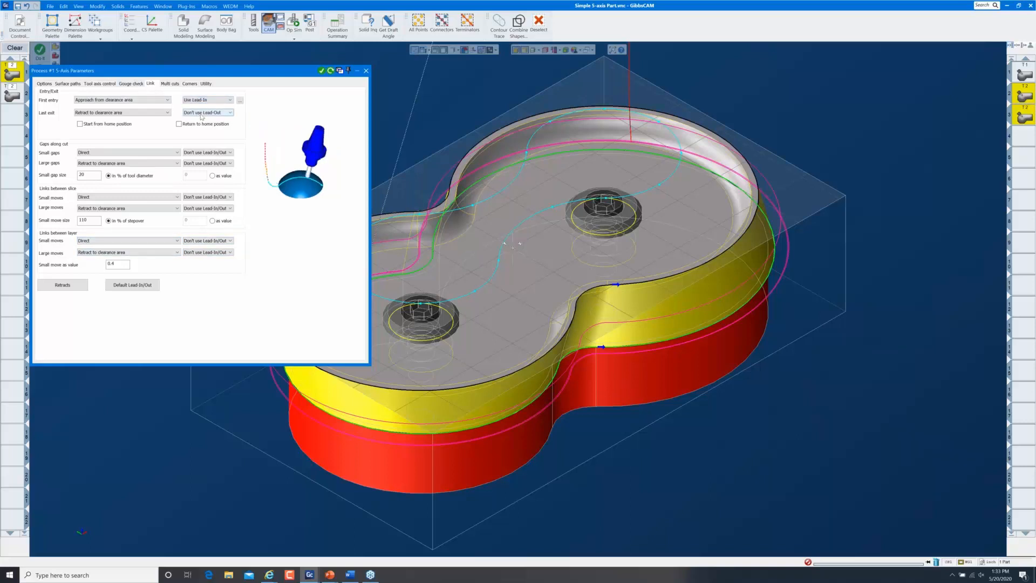
{"action": "left_click", "coordinate": [230, 113]}
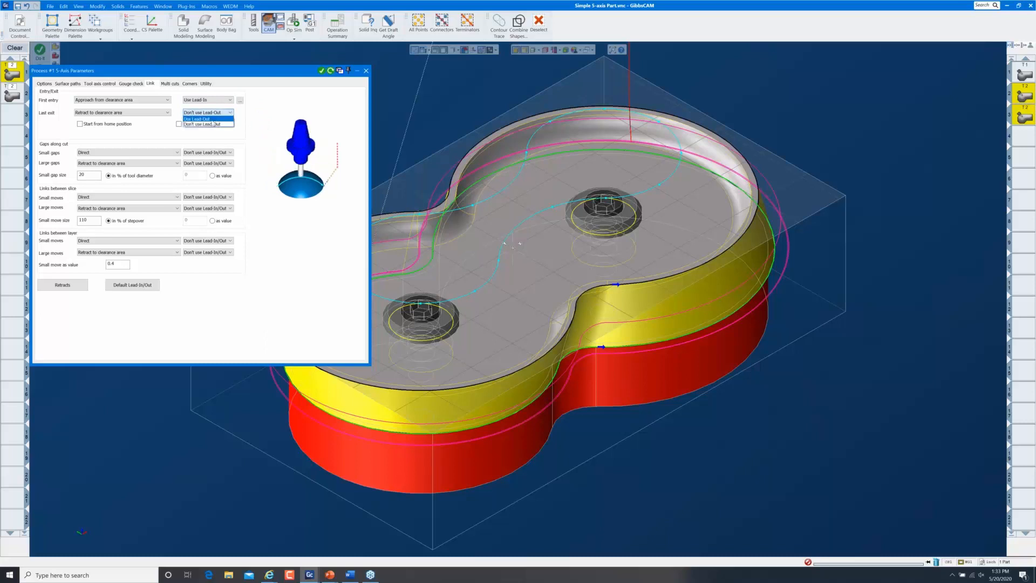
{"action": "left_click", "coordinate": [216, 119]}
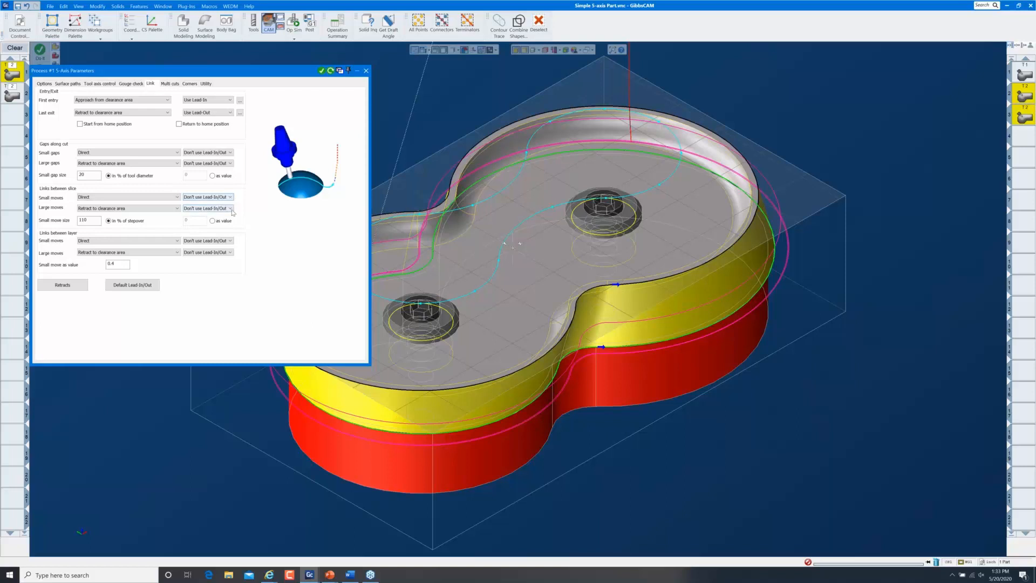
Set large moves between slices and between layers to Use Lead-In/Out
{"action": "left_click", "coordinate": [230, 208]}
{"action": "left_click", "coordinate": [213, 214]}
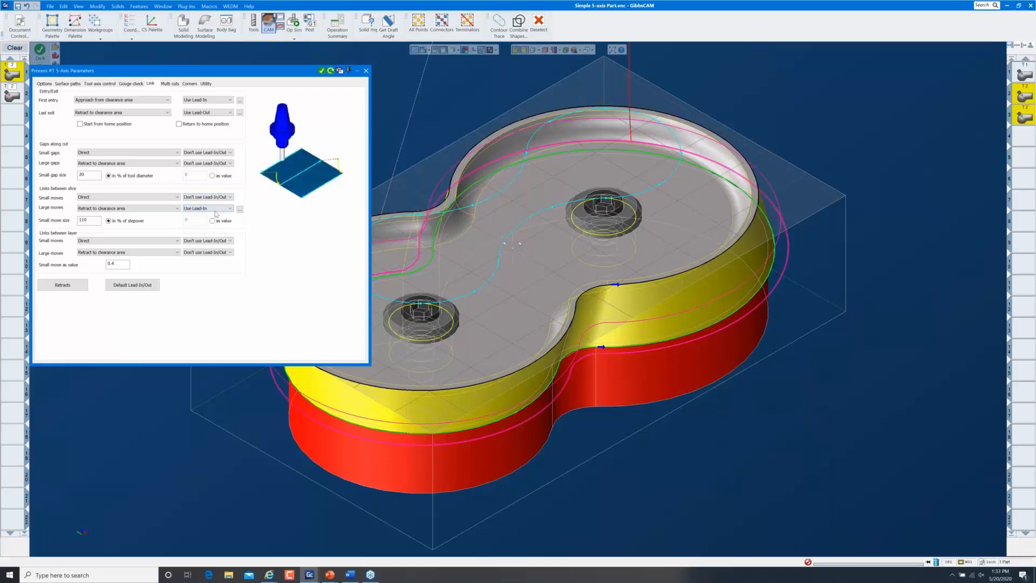
{"action": "left_click", "coordinate": [223, 208]}
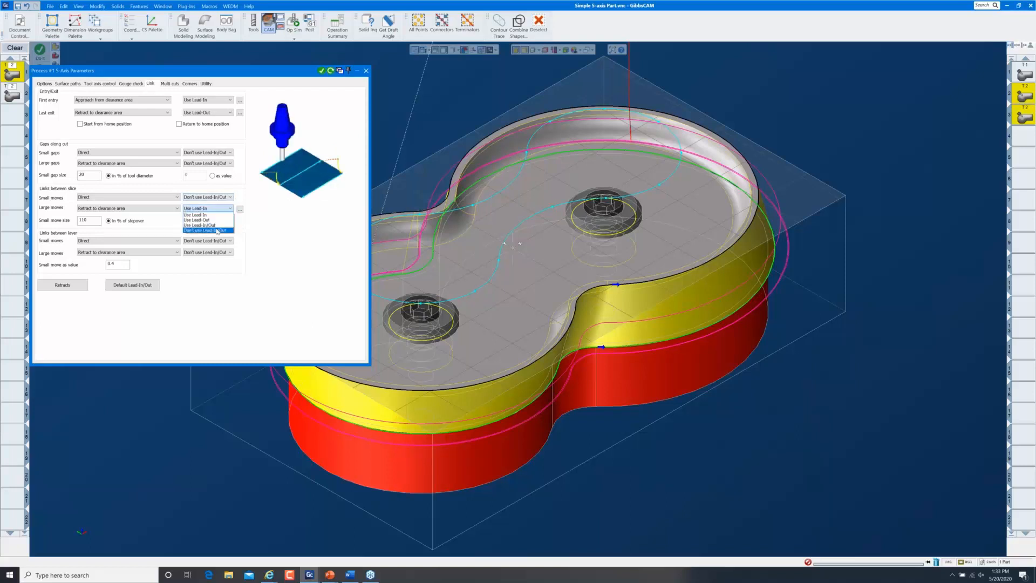
{"action": "left_click", "coordinate": [216, 230]}
{"action": "left_click", "coordinate": [218, 252]}
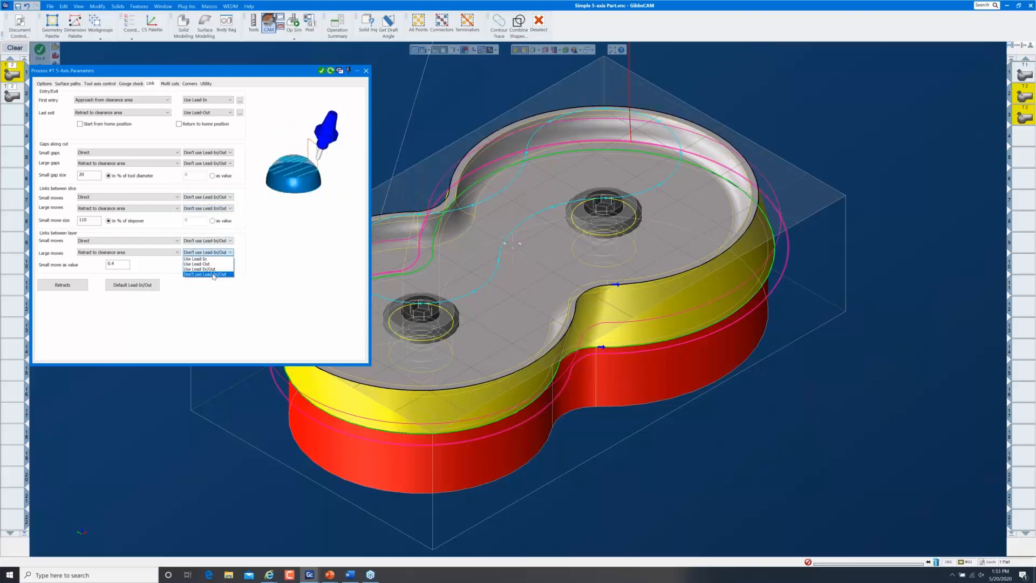
{"action": "left_click", "coordinate": [214, 269]}
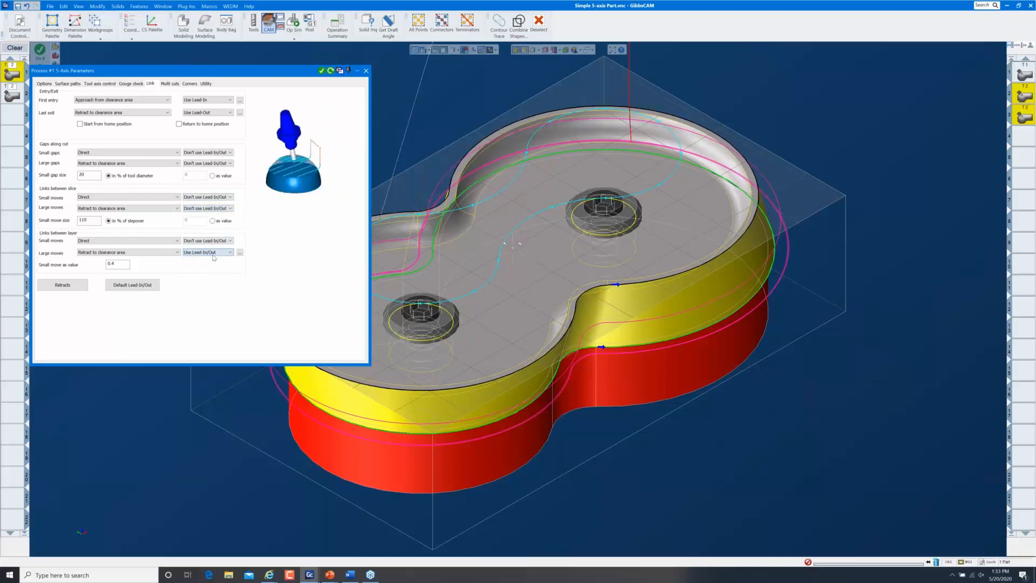
{"action": "left_click", "coordinate": [212, 208]}
{"action": "left_click", "coordinate": [212, 226]}
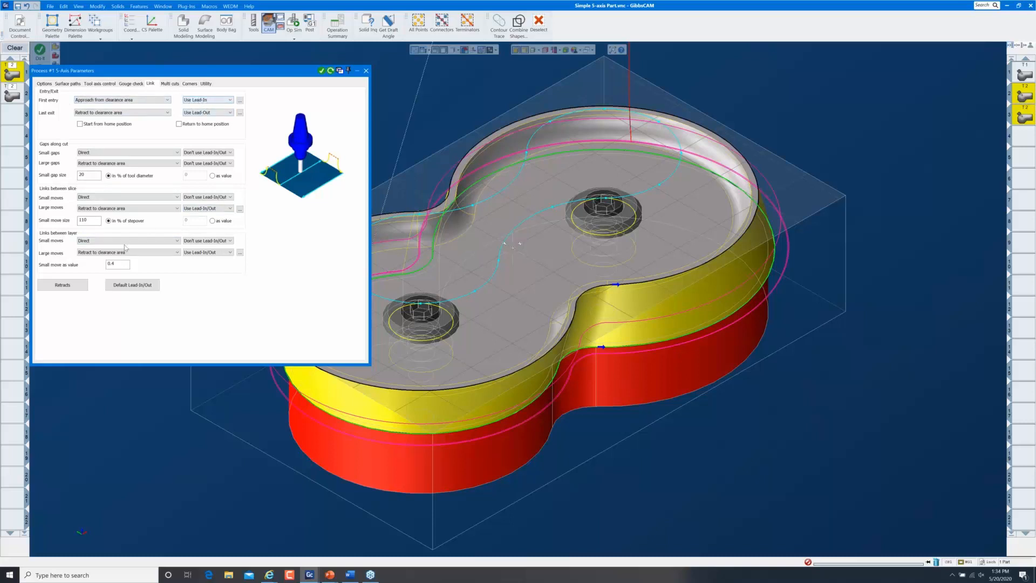
Make the default lead-in an Automatic arc (radius 0.12, min 0.04) and copy it to the lead-out
{"action": "left_click", "coordinate": [142, 287]}
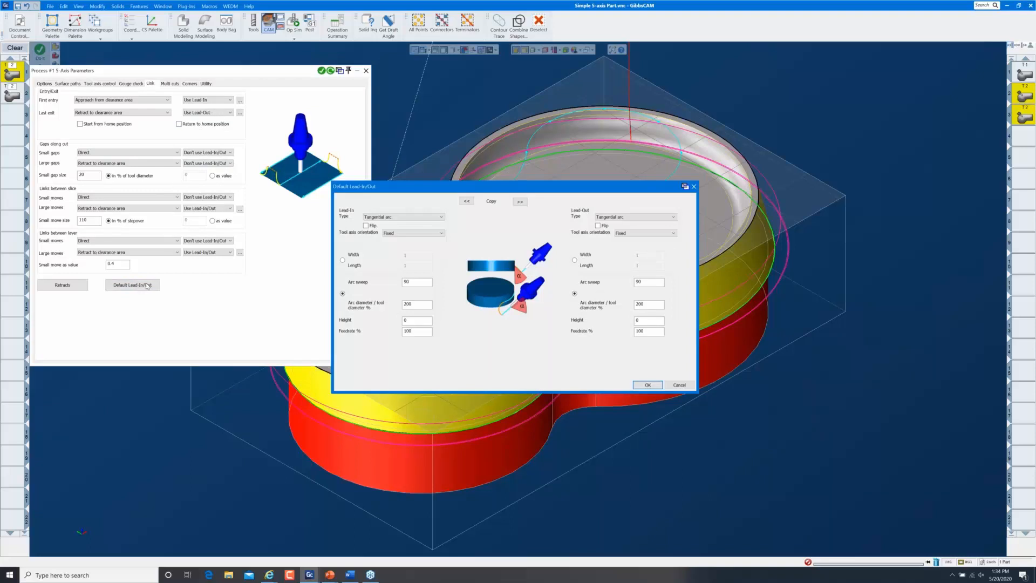
{"action": "left_click", "coordinate": [419, 217]}
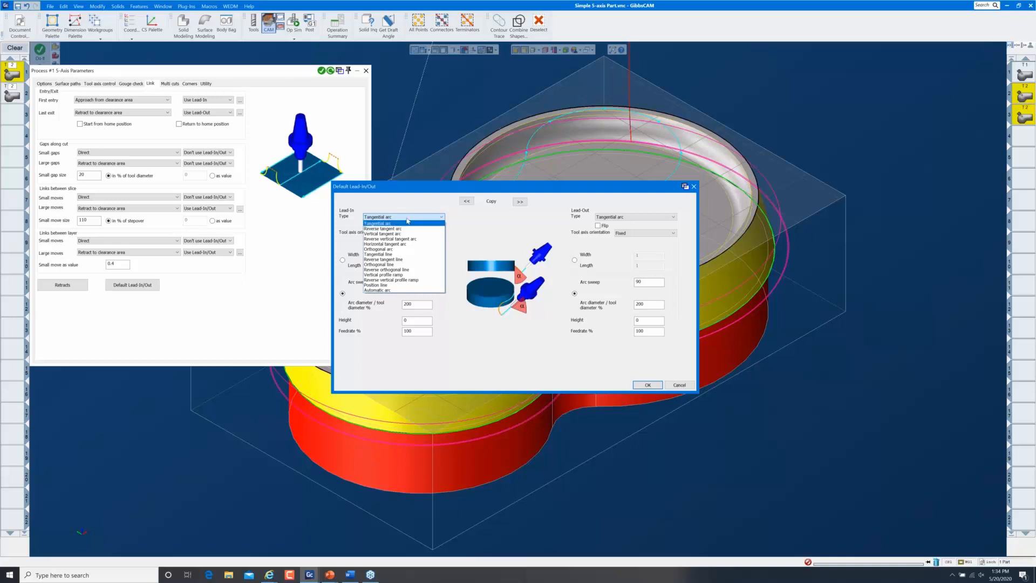
{"action": "left_click", "coordinate": [392, 290]}
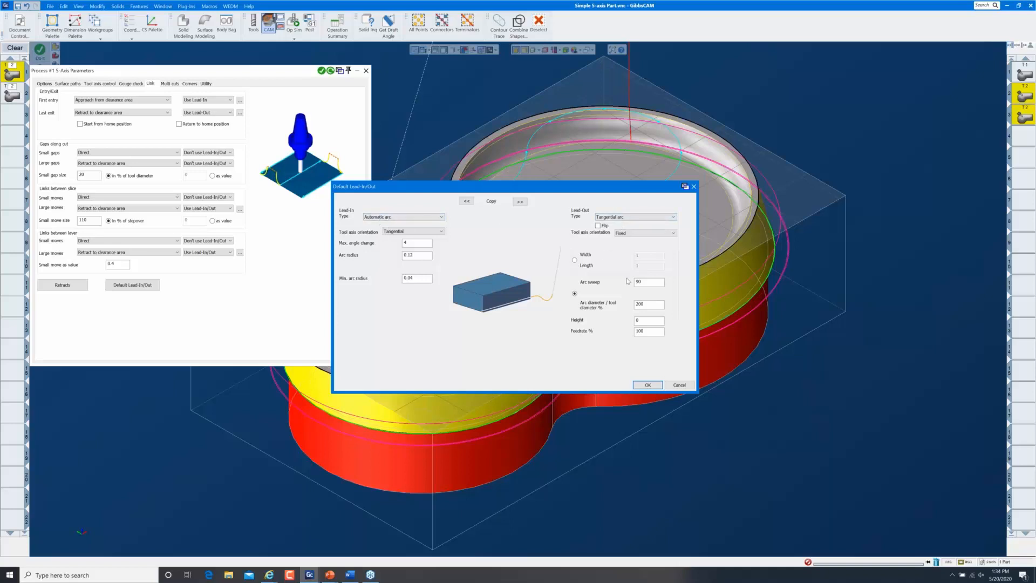
{"action": "left_click", "coordinate": [520, 202]}
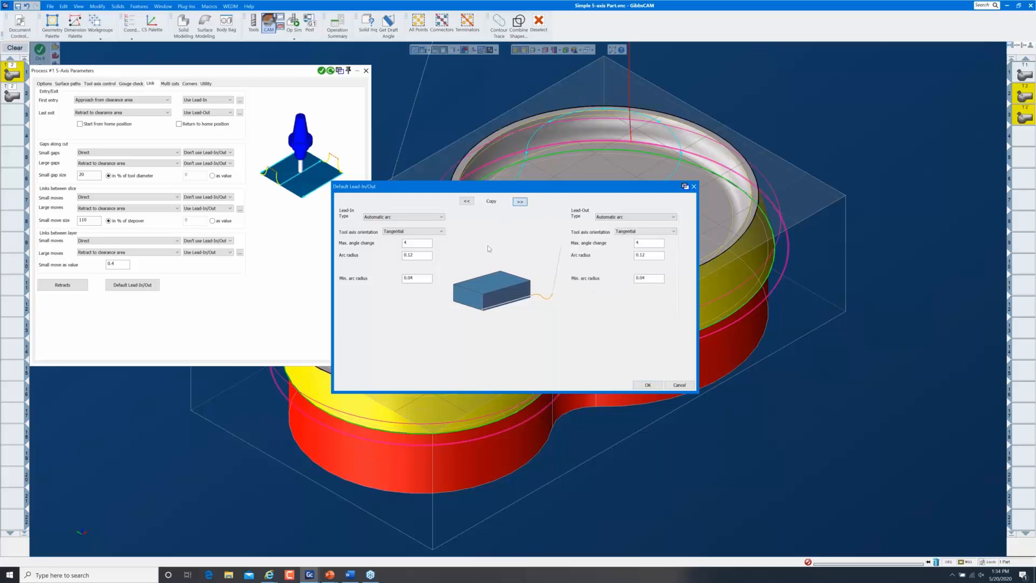
{"action": "left_click", "coordinate": [648, 385]}
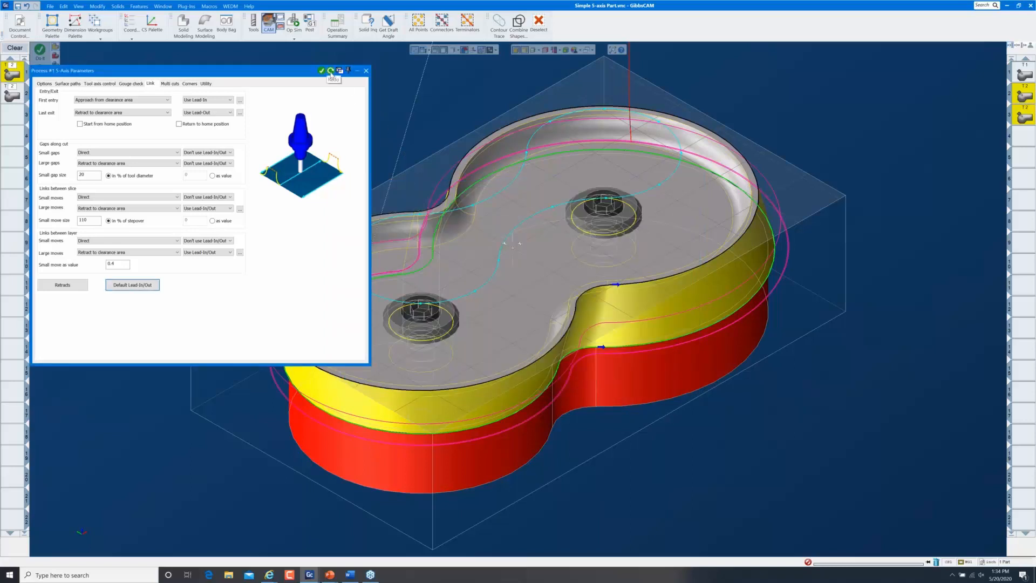
Give Process #2 a first-entry lead-in and last-exit lead-out, regenerate its toolpath, and close
{"action": "left_click", "coordinate": [15, 96]}
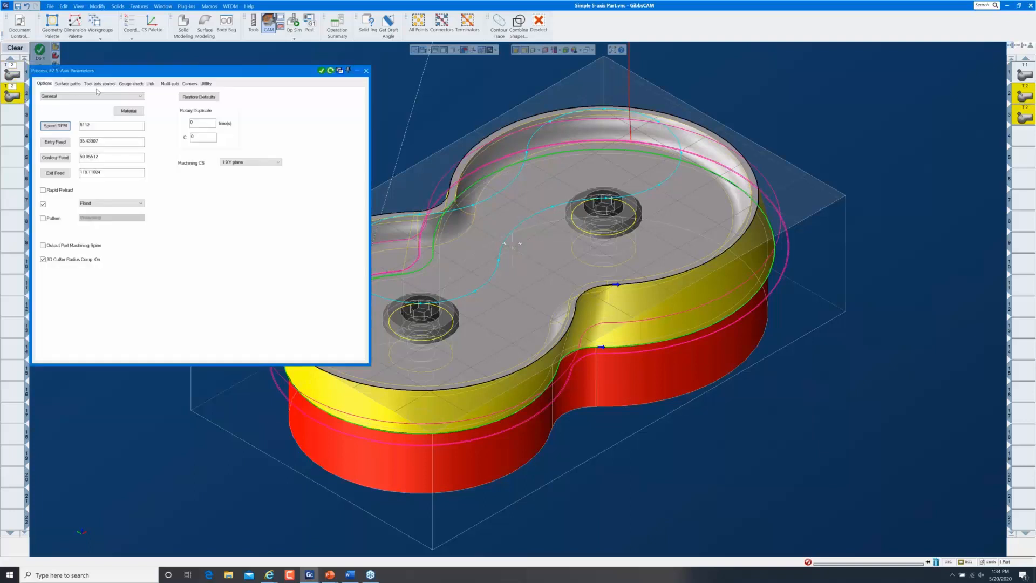
{"action": "left_click", "coordinate": [150, 84]}
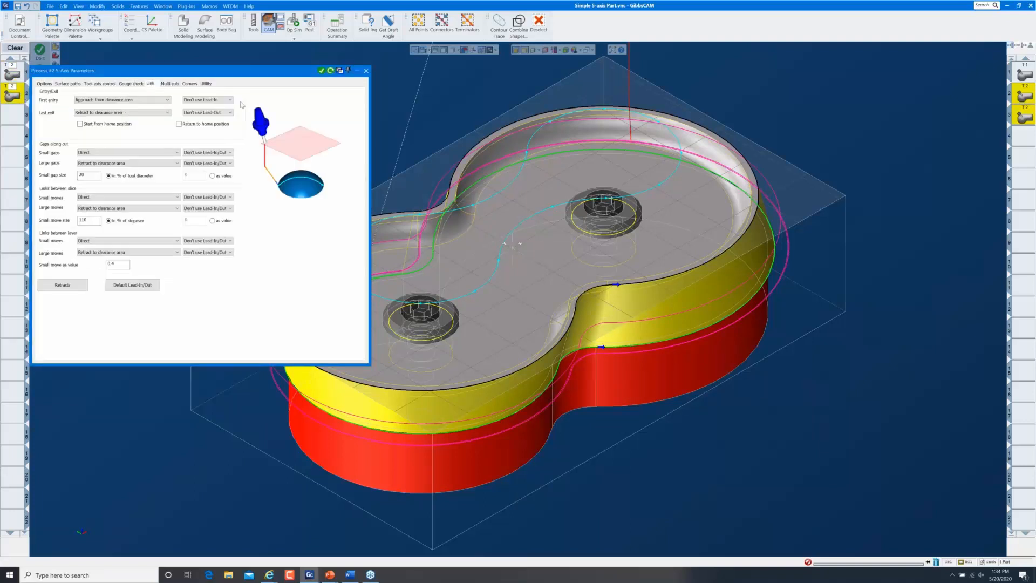
{"action": "left_click", "coordinate": [230, 101]}
{"action": "left_click", "coordinate": [226, 111]}
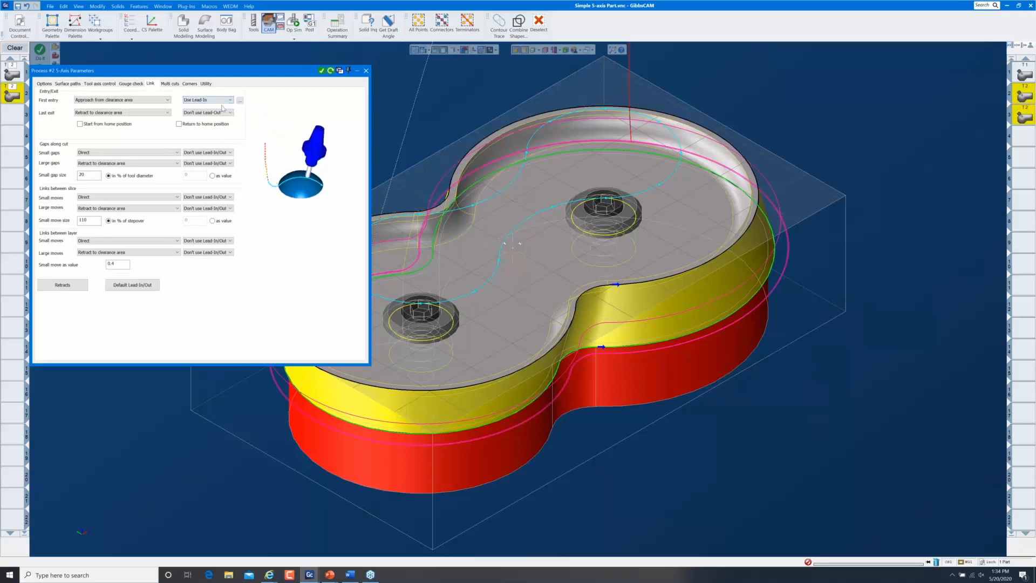
{"action": "left_click", "coordinate": [226, 113]}
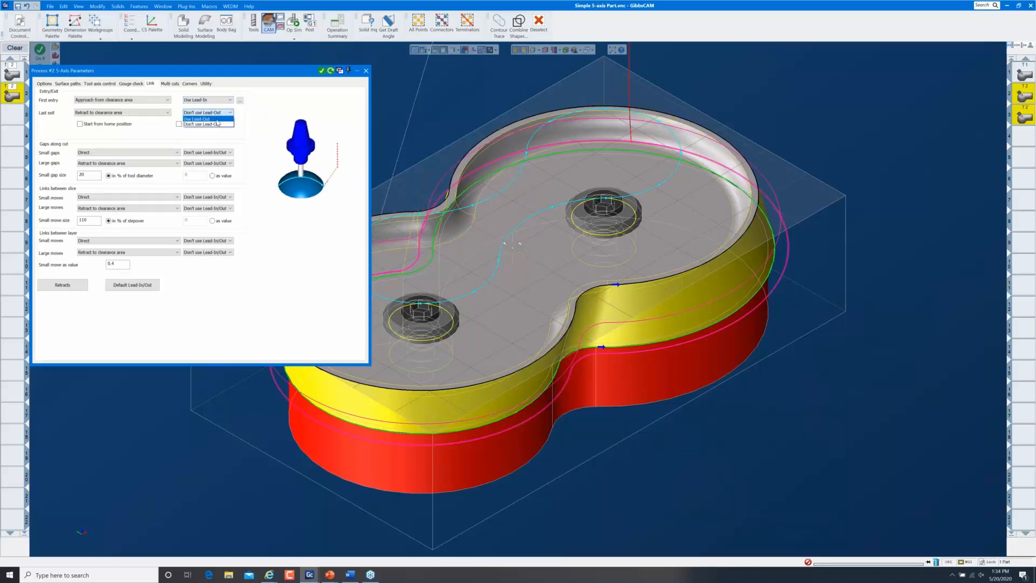
{"action": "left_click", "coordinate": [211, 118]}
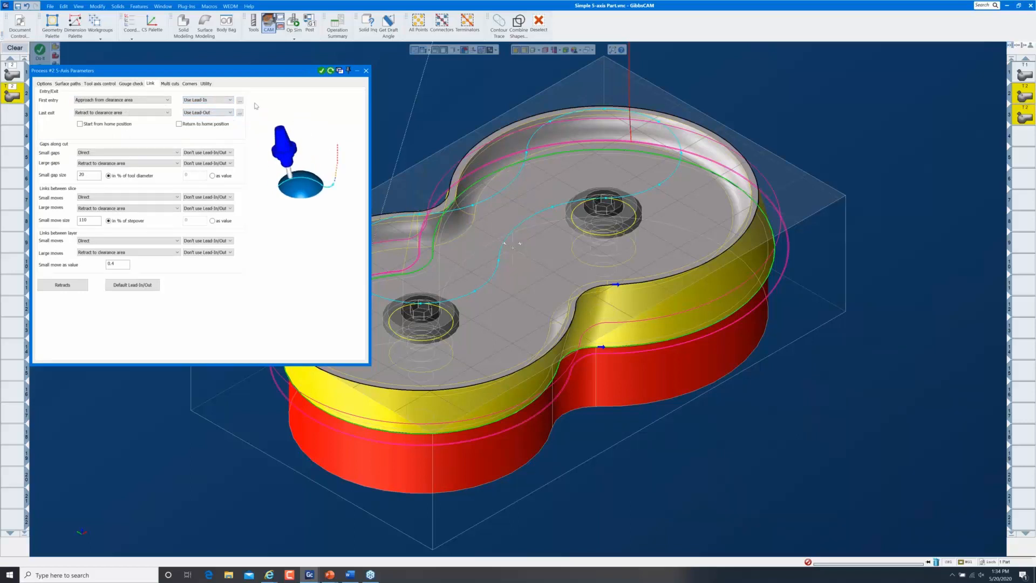
{"action": "left_click", "coordinate": [331, 71]}
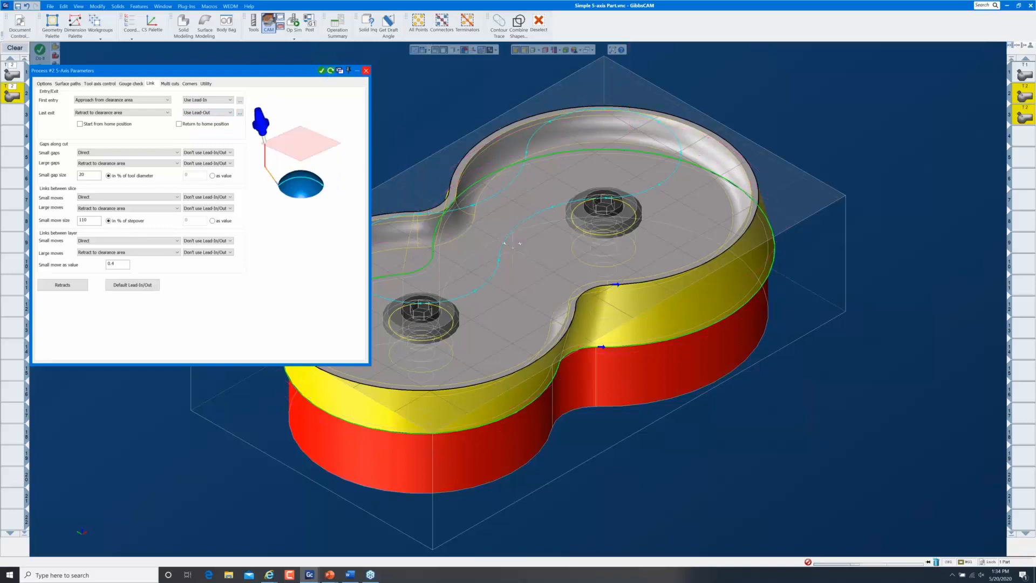
{"action": "left_click", "coordinate": [432, 574]}
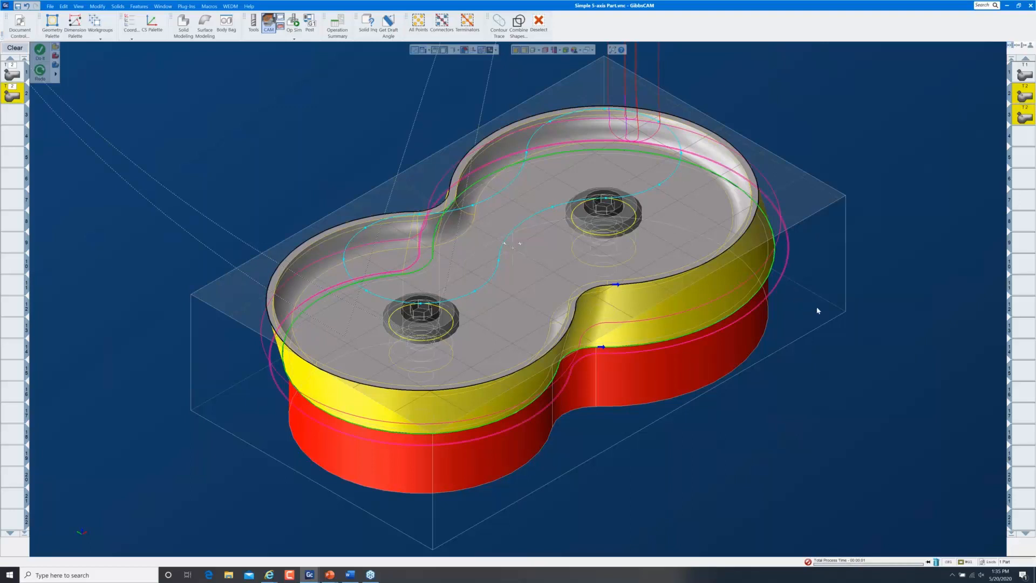
Run the Op Sim cutting simulation of the swarf cuts, then rewind and replay it
{"action": "middle_click_drag", "start_coordinate": [776, 173], "coordinate": [730, 89]}
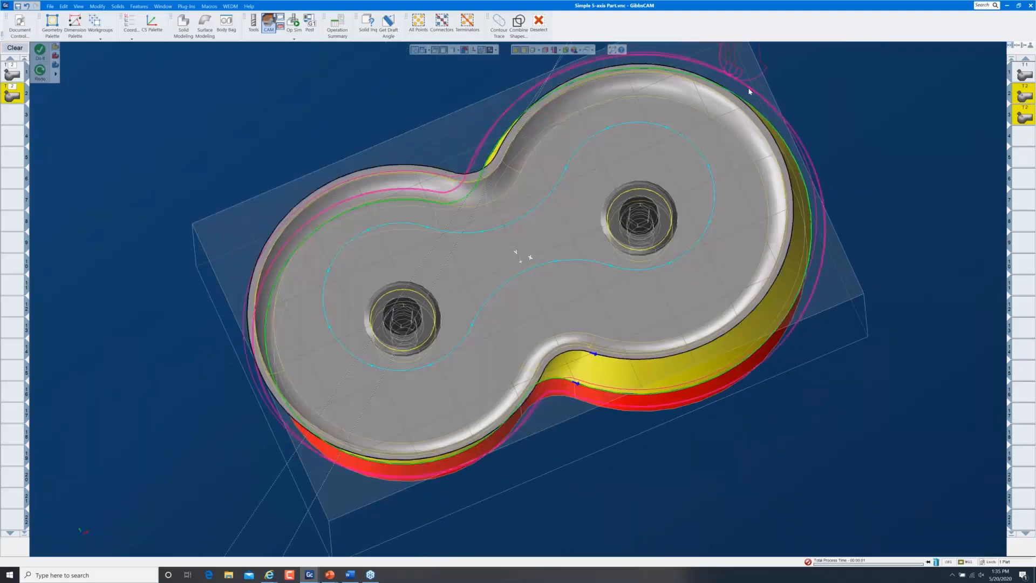
{"action": "key", "text": "ctrl+i"}
{"action": "key", "text": "ctrl+u"}
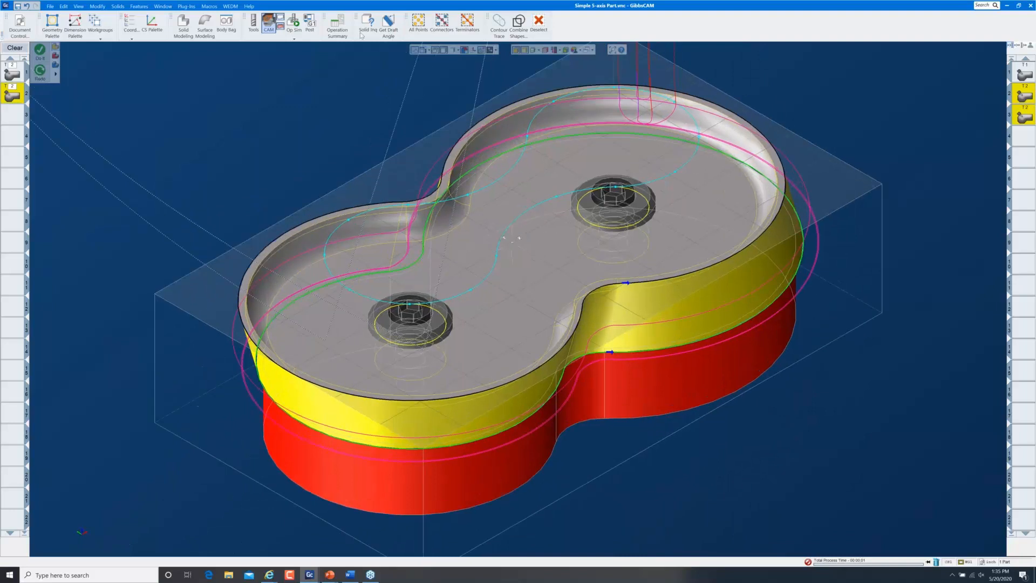
{"action": "left_click", "coordinate": [294, 21]}
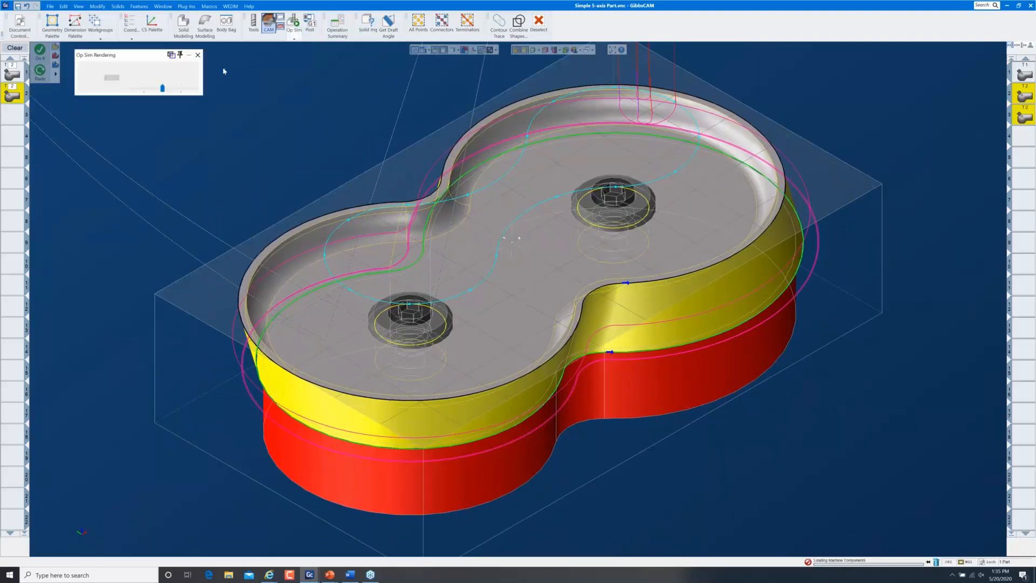
{"action": "left_click", "coordinate": [177, 79]}
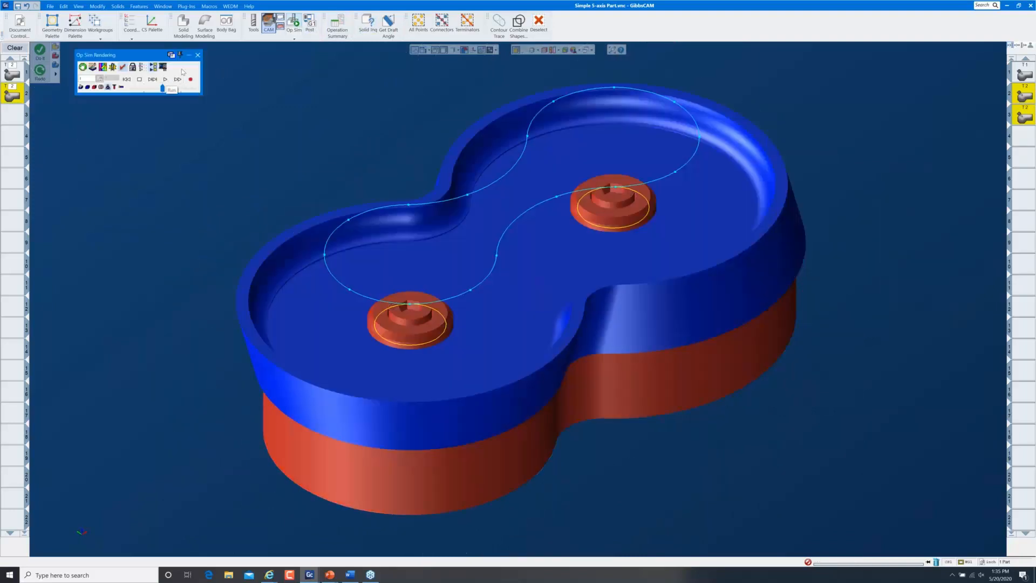
{"action": "left_click", "coordinate": [167, 79]}
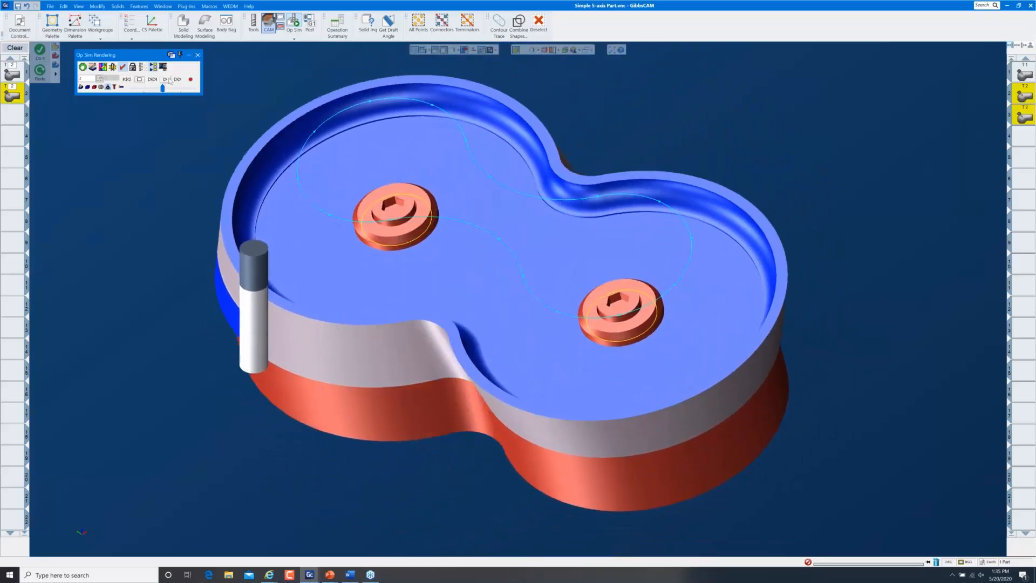
{"action": "left_click", "coordinate": [139, 80]}
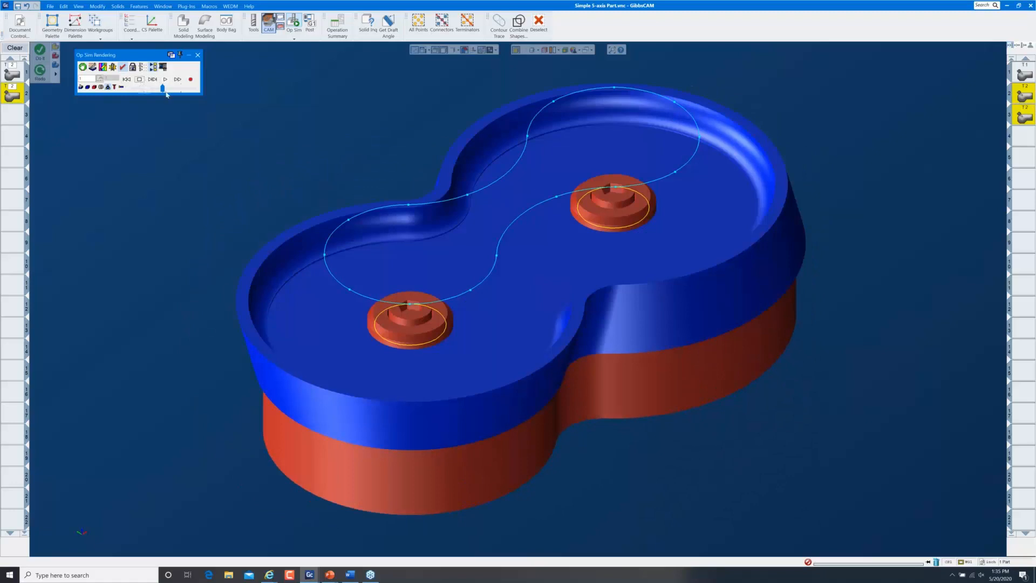
{"action": "left_click", "coordinate": [165, 80]}
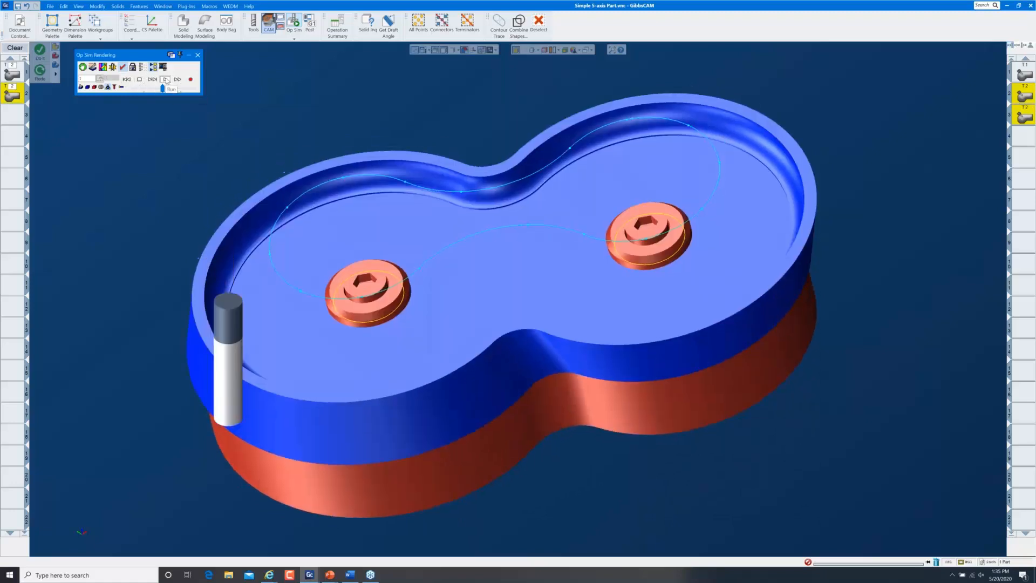
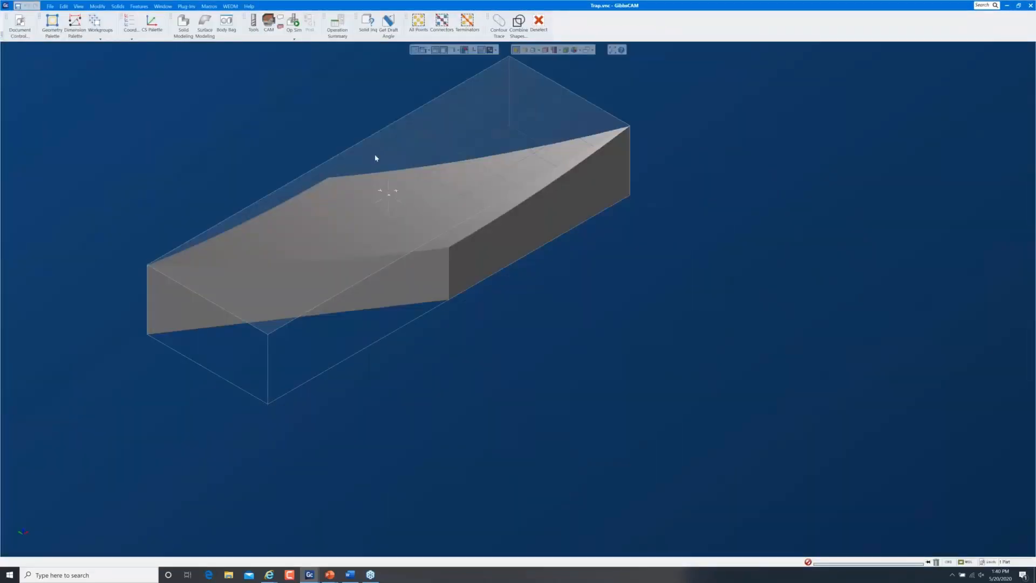
Switch to CAM mode and add a 5-Axis milling process
{"action": "left_click", "coordinate": [294, 37]}
{"action": "left_click", "coordinate": [268, 26]}
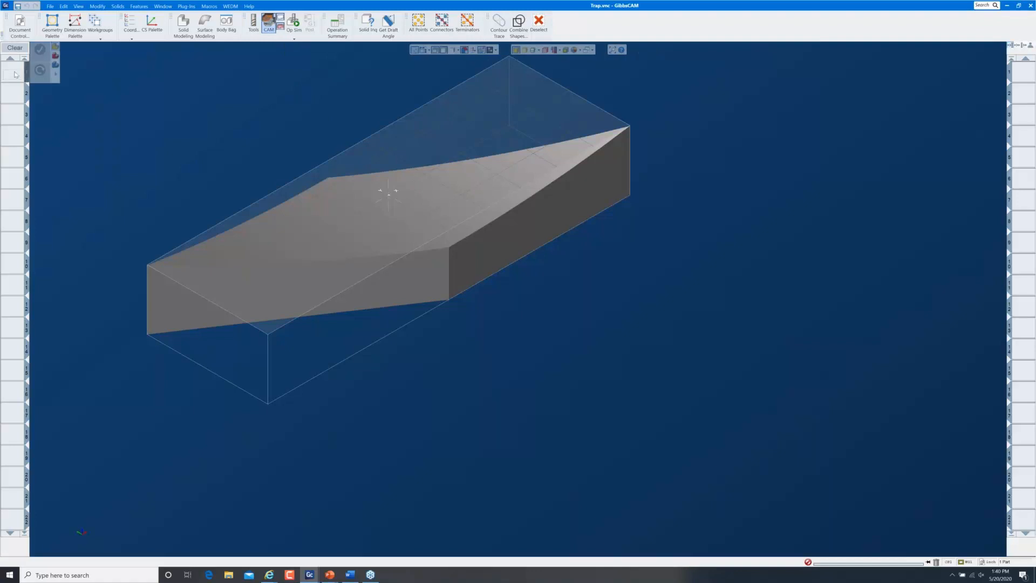
{"action": "left_click", "coordinate": [15, 74]}
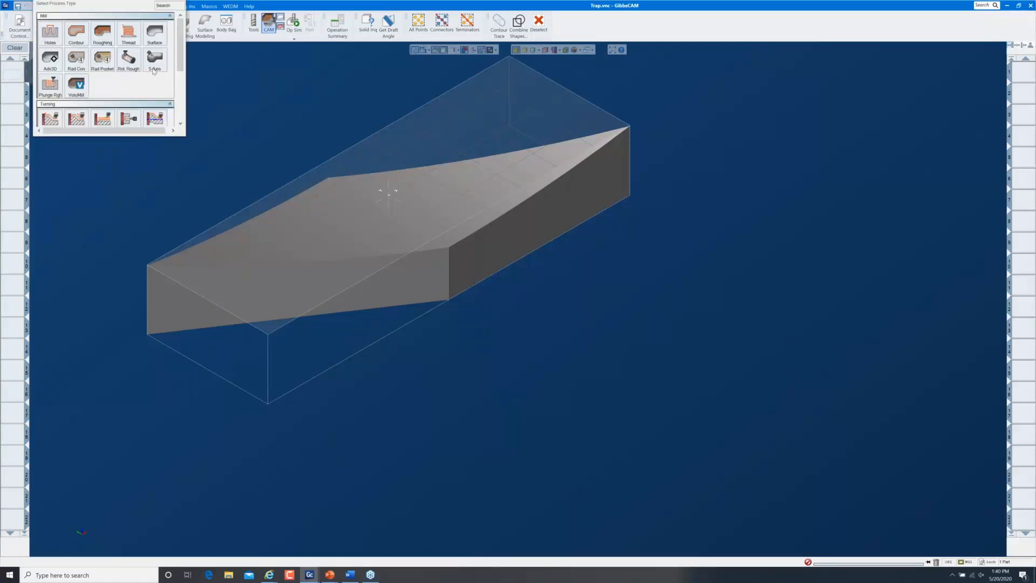
{"action": "left_click", "coordinate": [154, 68]}
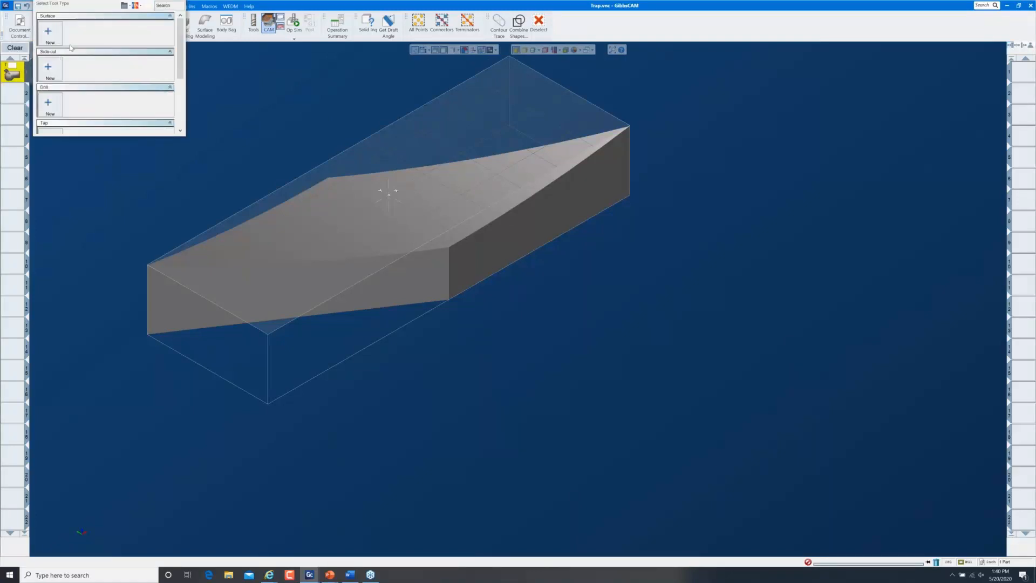
Create a new ball-end milling tool with a 0.5 diameter
{"action": "left_click", "coordinate": [48, 69]}
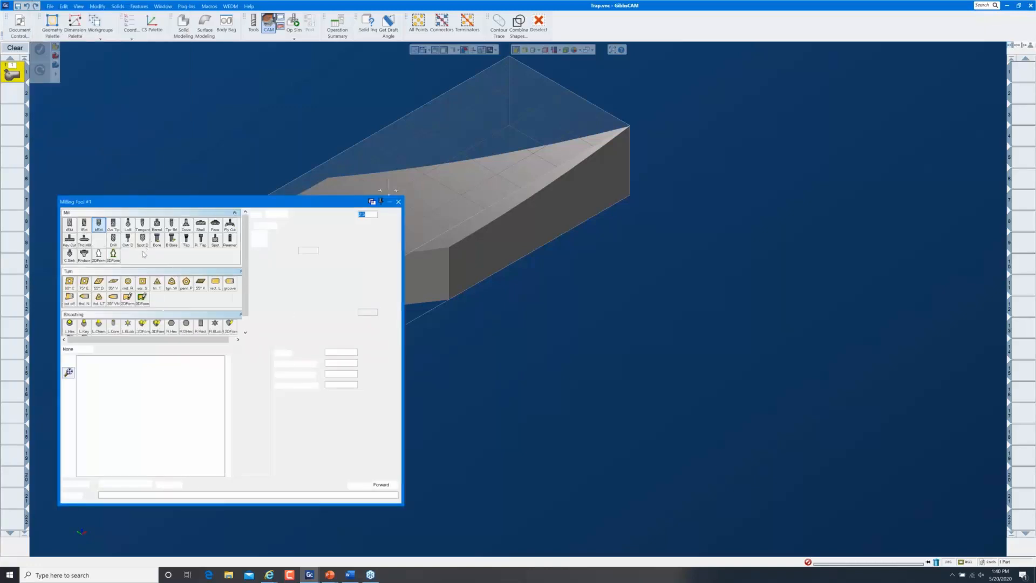
{"action": "double_click", "coordinate": [312, 249]}
{"action": "type", "text": ".5"}
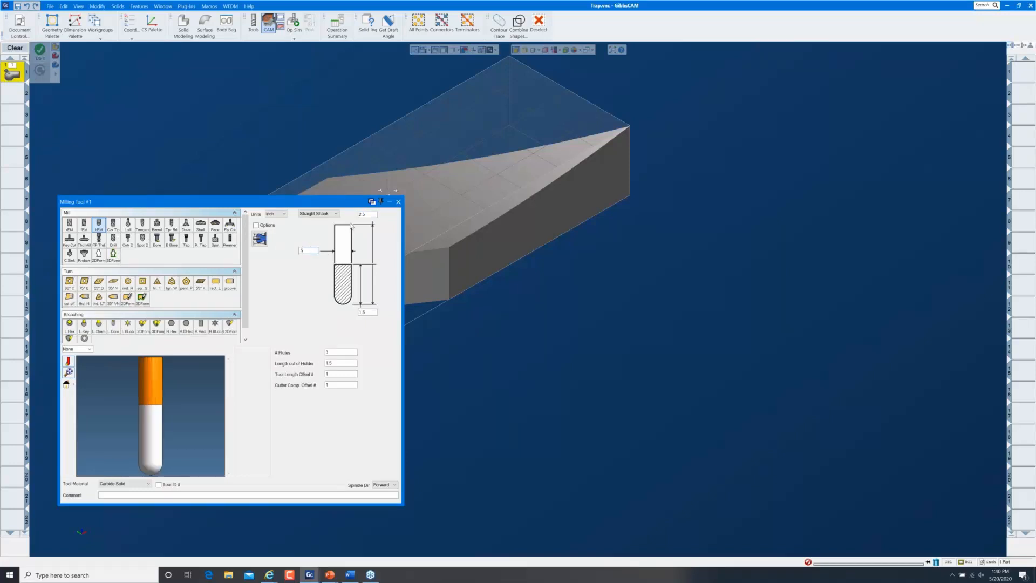
{"action": "left_click", "coordinate": [397, 203]}
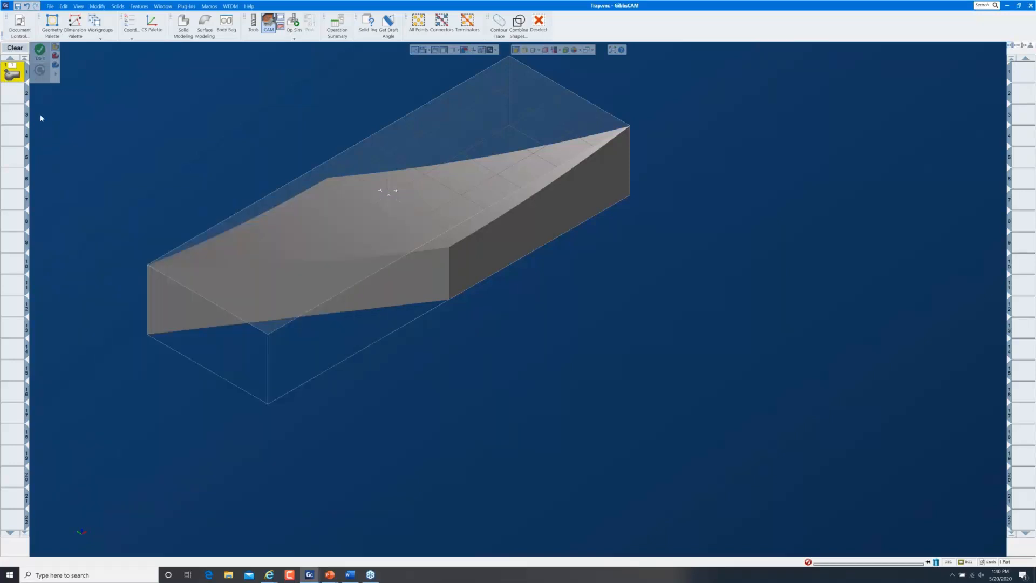
Set the pattern to Morph between 2 curves with the sloped top face as drive surface
{"action": "double_click", "coordinate": [13, 72]}
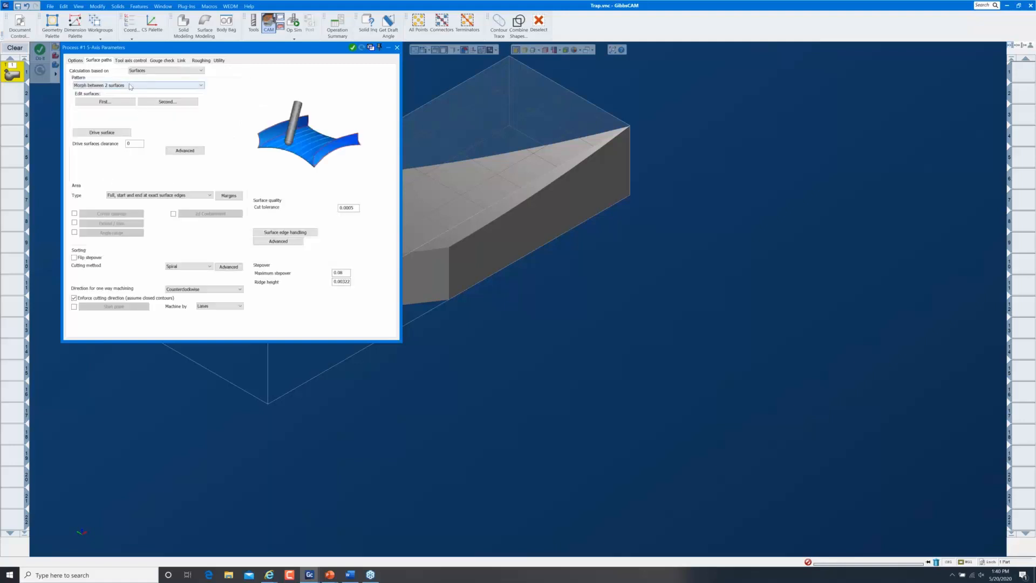
{"action": "left_click", "coordinate": [128, 85]}
{"action": "left_click", "coordinate": [111, 102]}
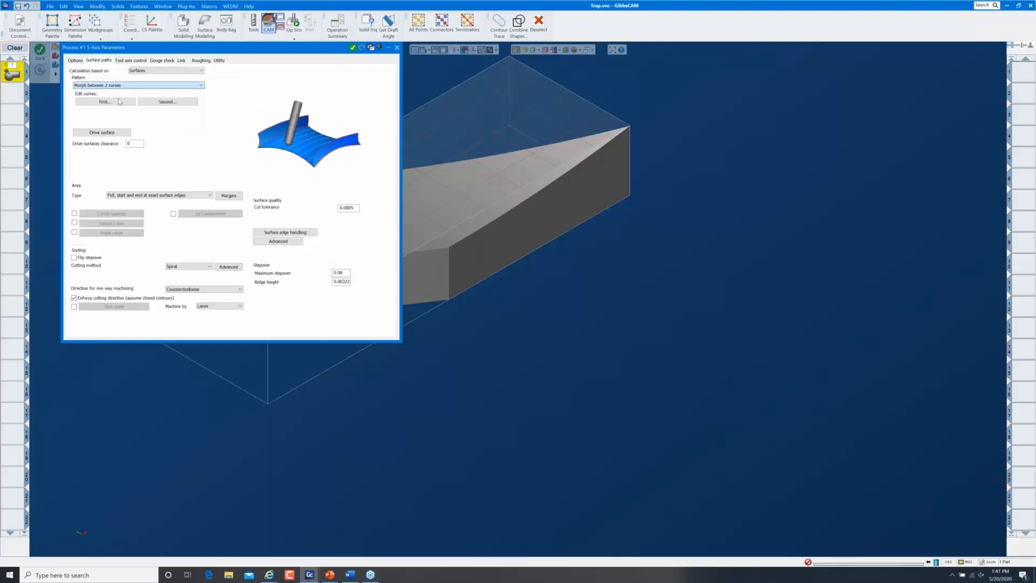
{"action": "left_click", "coordinate": [110, 133]}
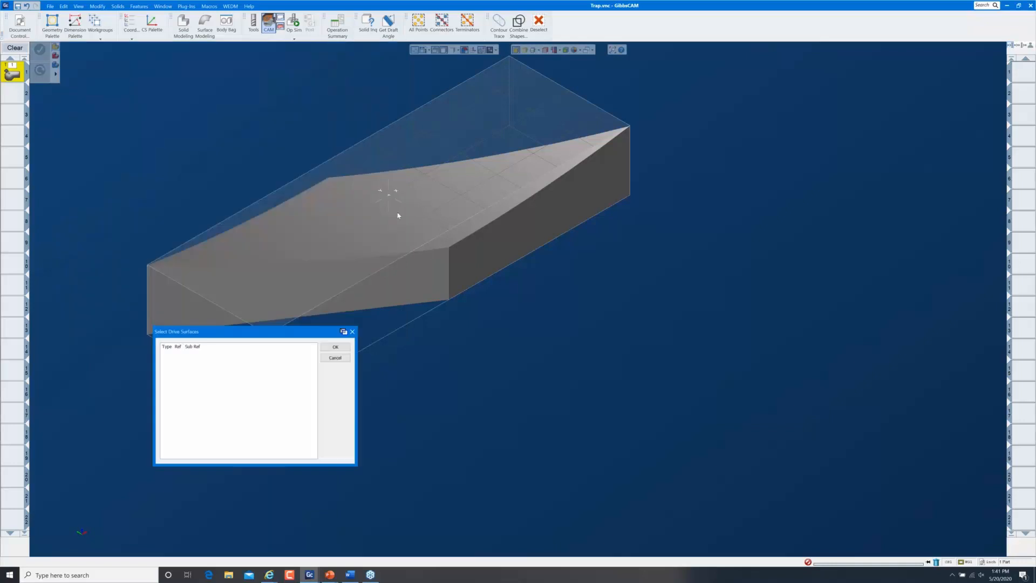
{"action": "left_click", "coordinate": [390, 191]}
{"action": "left_click", "coordinate": [343, 348]}
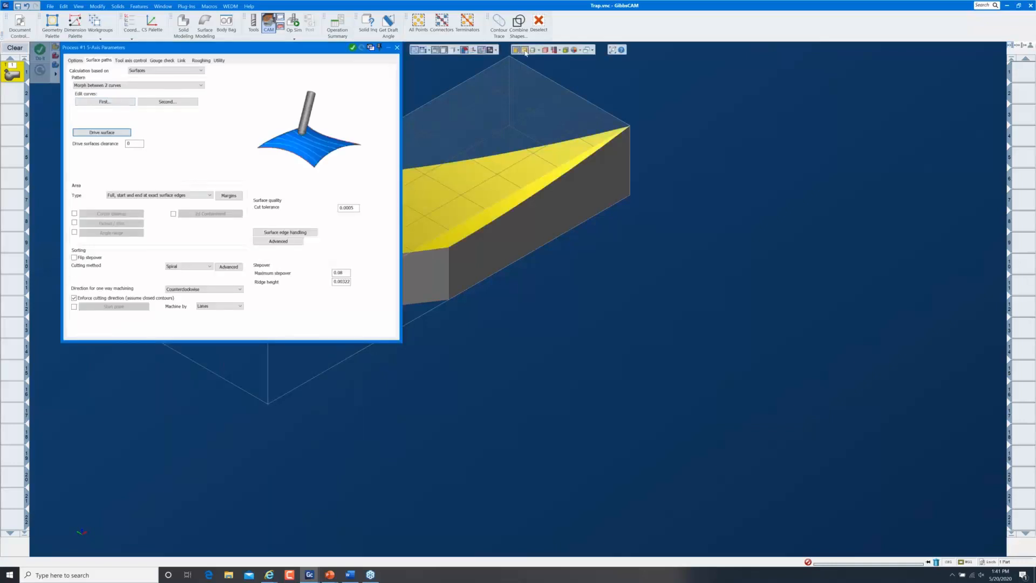
Pick two edges of the top face as the first and second morph curves
{"action": "left_click", "coordinate": [115, 102]}
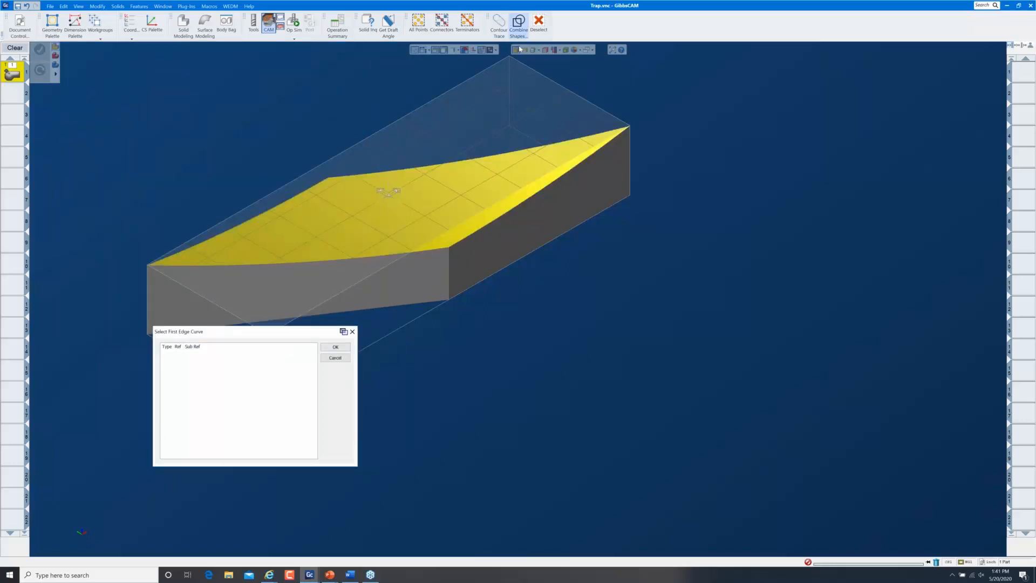
{"action": "left_click", "coordinate": [538, 198]}
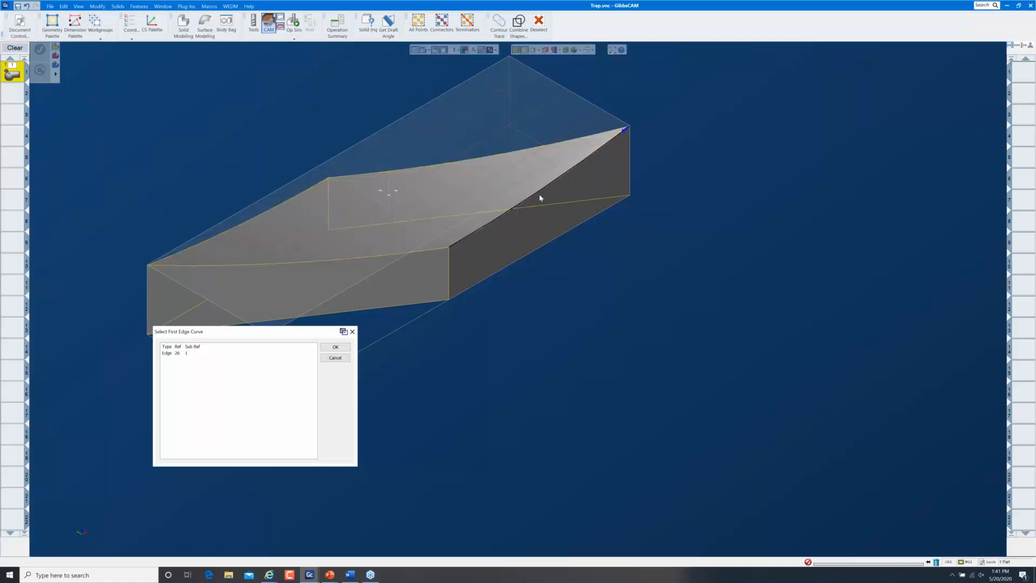
{"action": "left_click", "coordinate": [334, 348]}
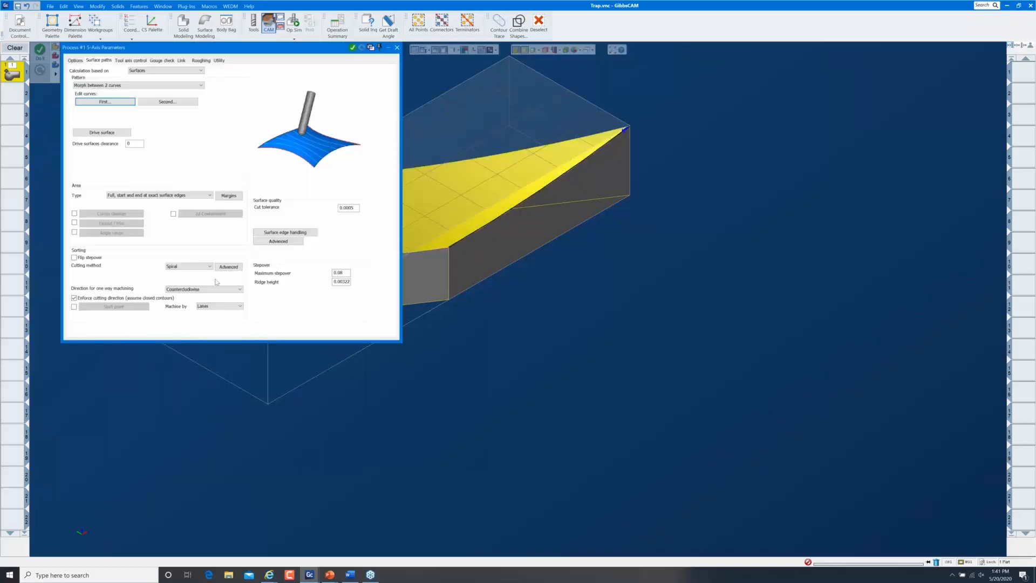
{"action": "left_click", "coordinate": [167, 101]}
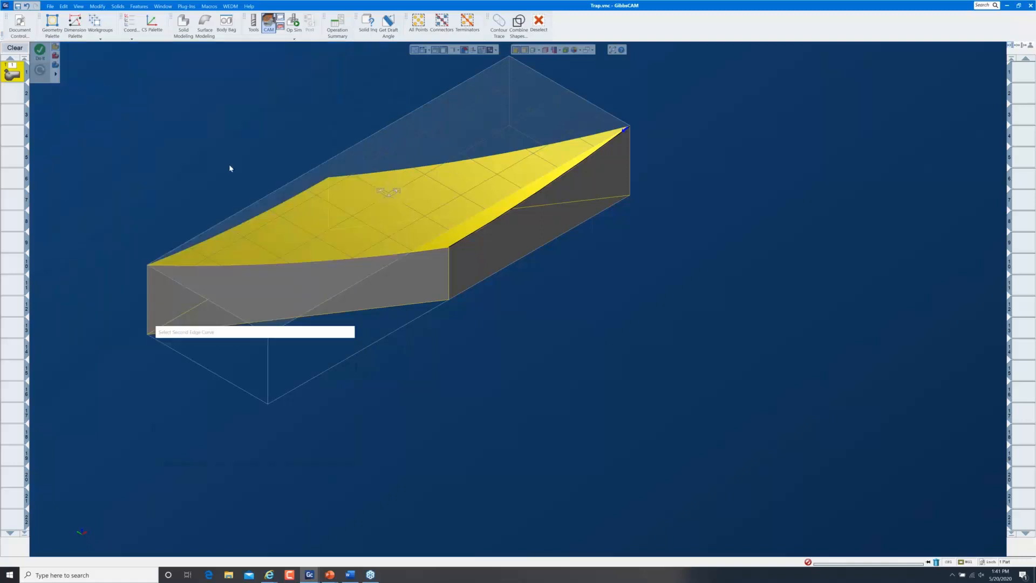
{"action": "left_click", "coordinate": [251, 216]}
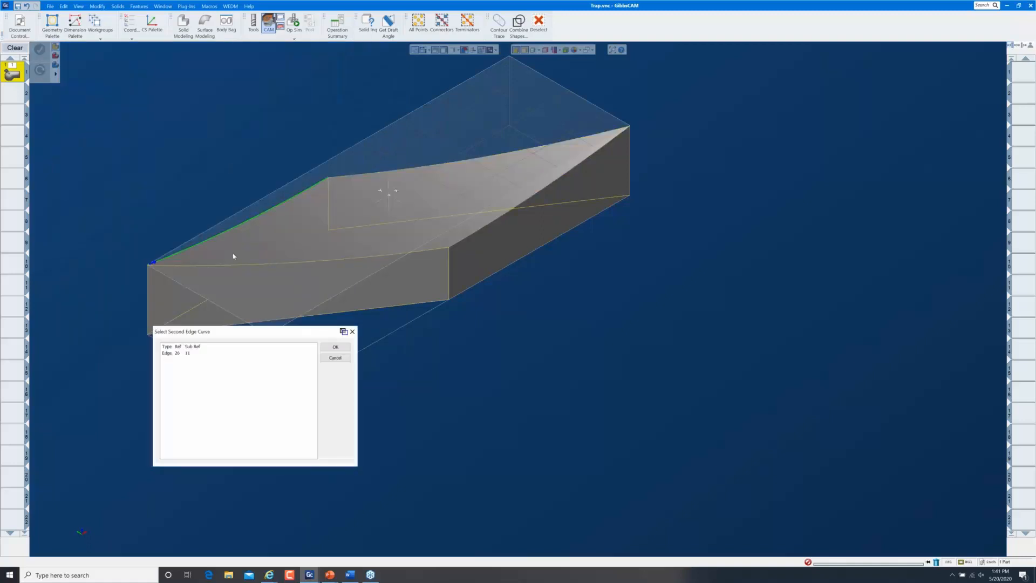
{"action": "left_click", "coordinate": [335, 347]}
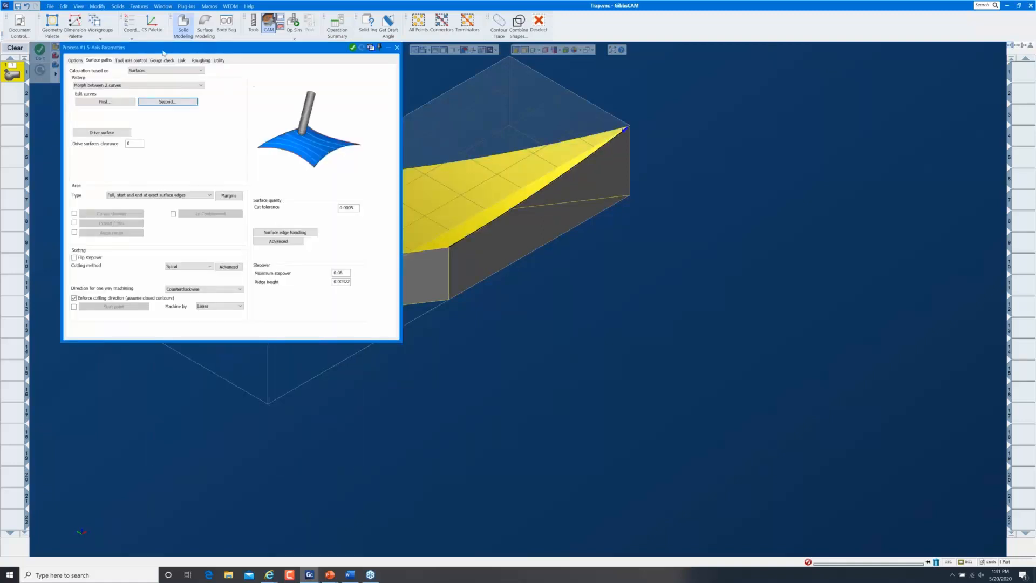
Keep 5 Axis output and set the tool axis to stay normal to the surface
{"action": "left_click", "coordinate": [135, 60]}
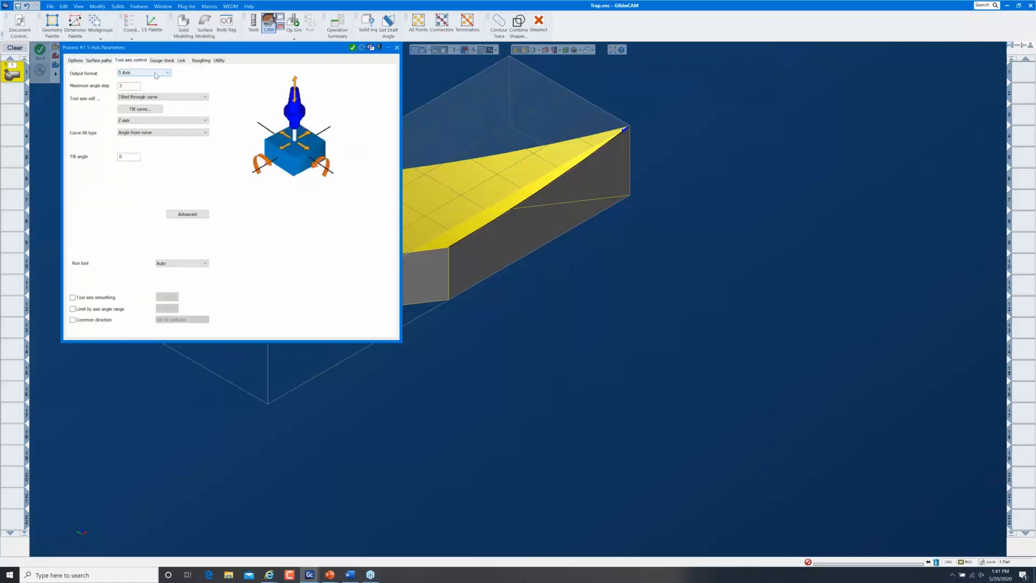
{"action": "left_click", "coordinate": [146, 74]}
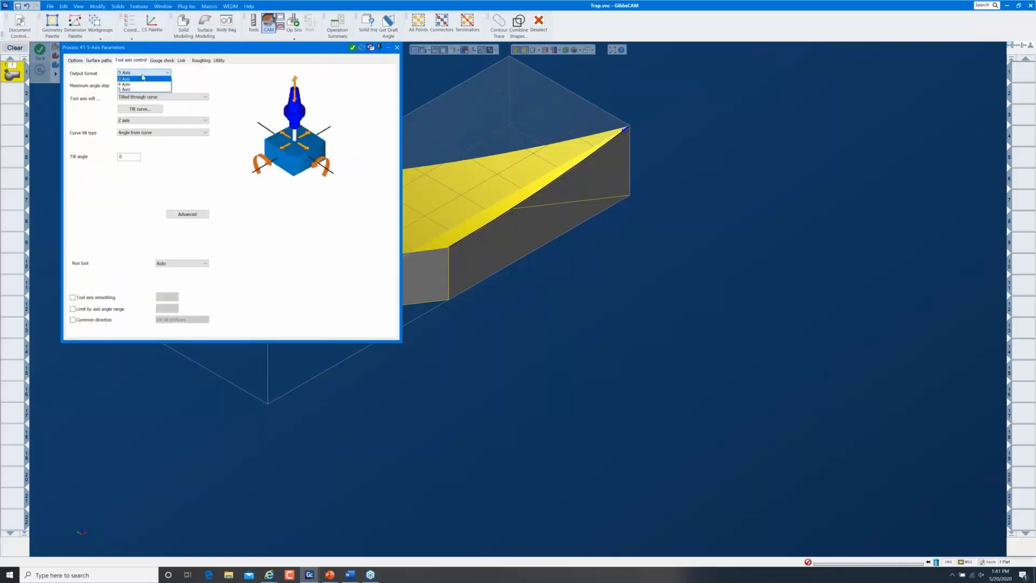
{"action": "left_click", "coordinate": [142, 75]}
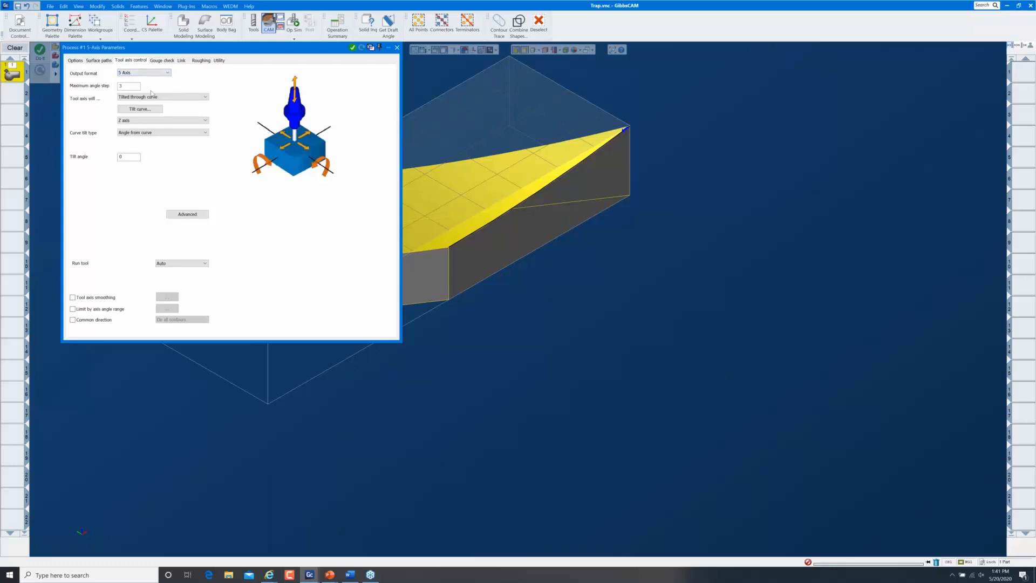
{"action": "left_click", "coordinate": [149, 97]}
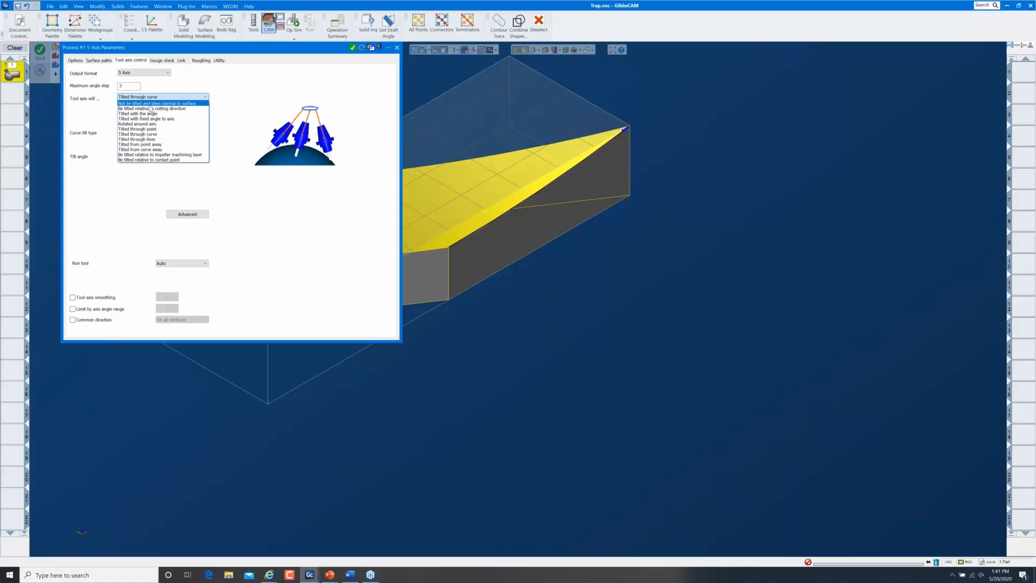
{"action": "left_click", "coordinate": [151, 103]}
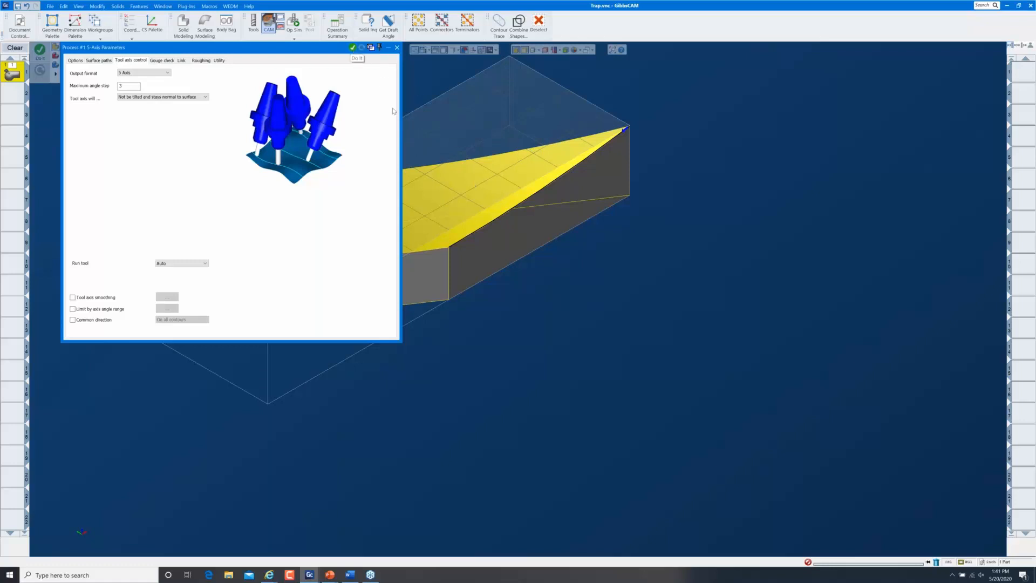
Run the 5-axis calculation and resize the process list columns to read the missing check surfaces error
{"action": "left_click", "coordinate": [352, 49]}
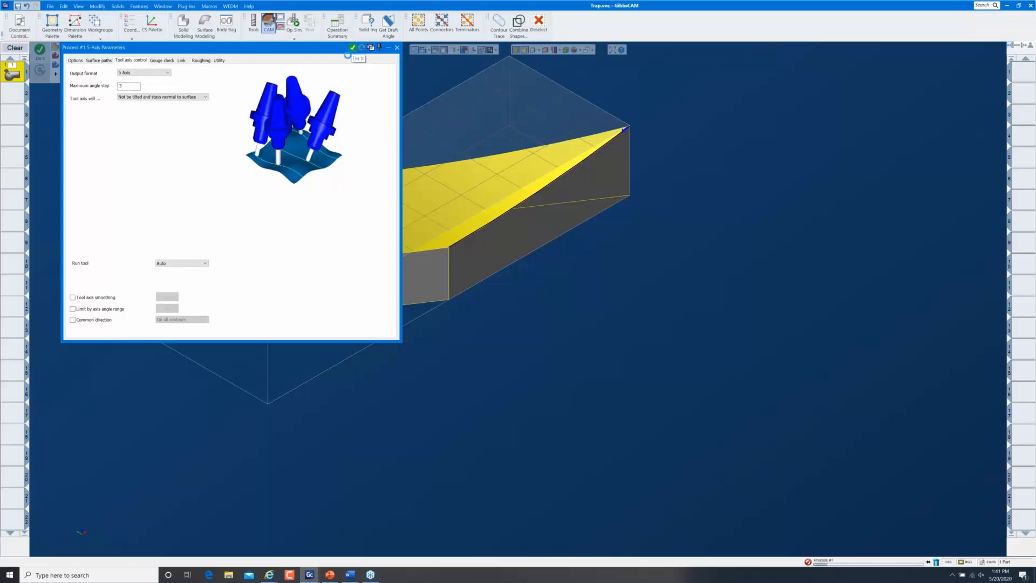
{"action": "left_click_drag", "start_coordinate": [328, 52], "coordinate": [799, 145]}
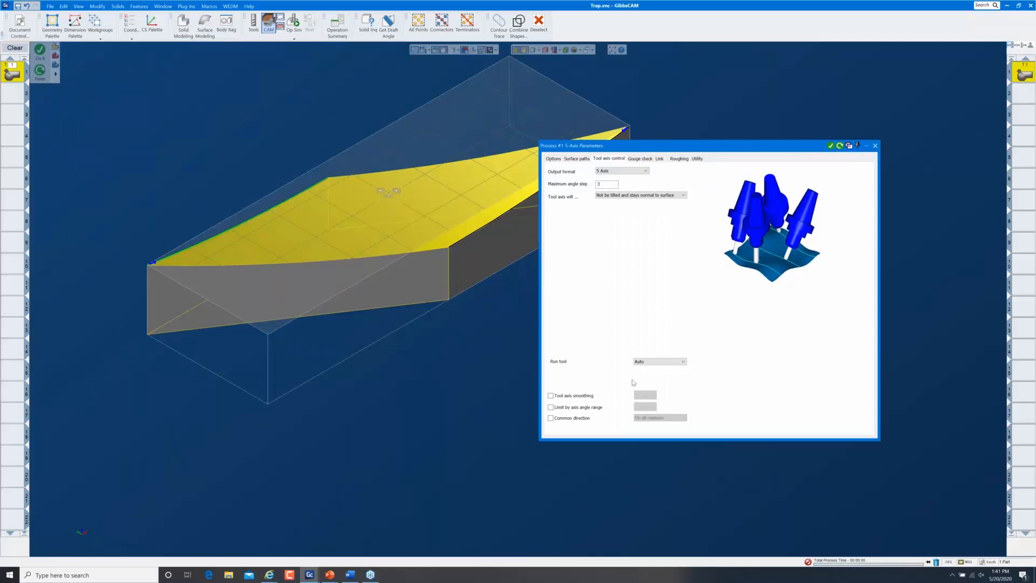
{"action": "left_click", "coordinate": [929, 562]}
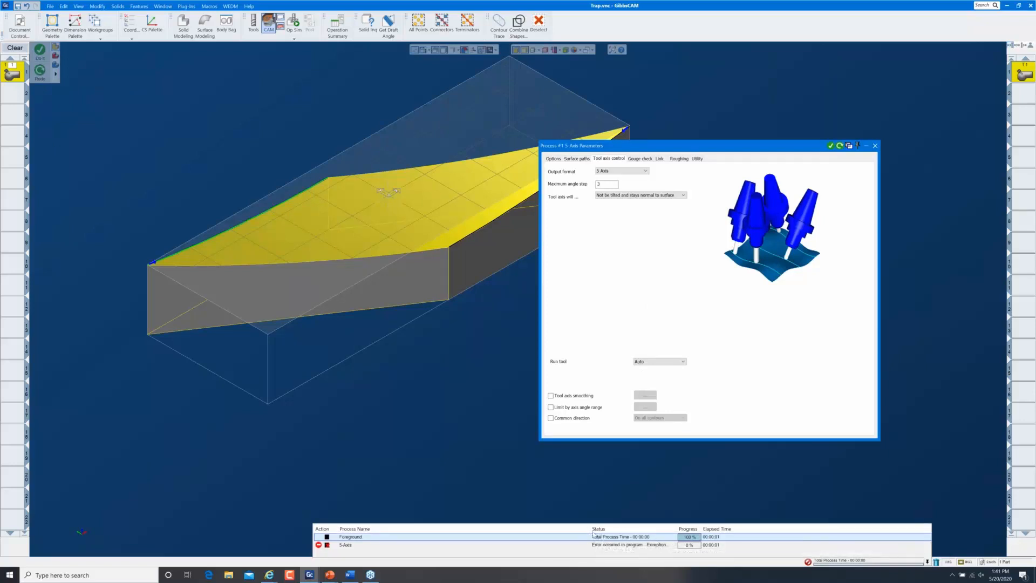
{"action": "left_click_drag", "start_coordinate": [571, 537], "coordinate": [456, 535]}
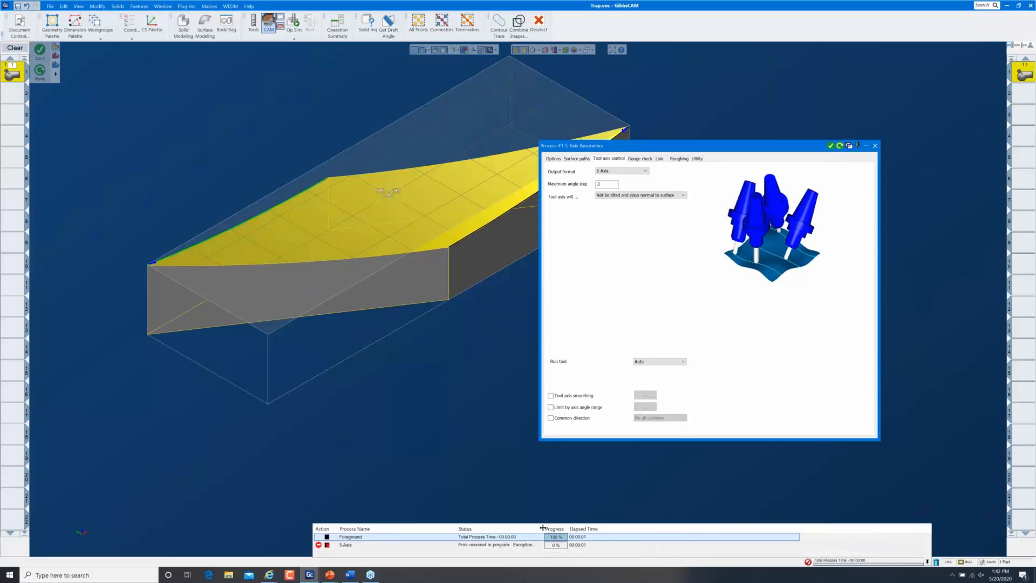
{"action": "left_click_drag", "start_coordinate": [543, 536], "coordinate": [690, 536]}
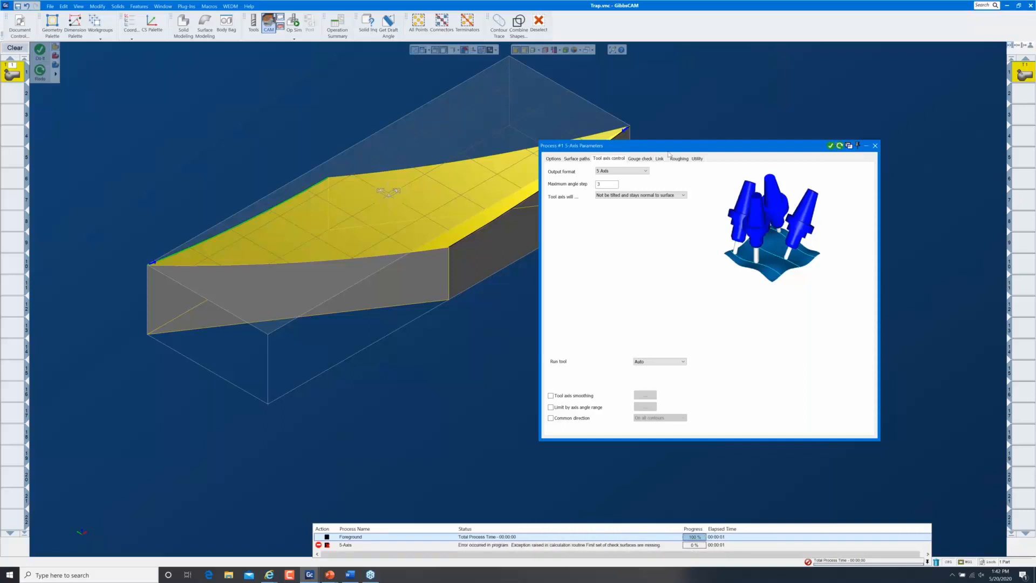
Restore default parameters and set the surface path pattern to Morph between 2 curves
{"action": "left_click", "coordinate": [554, 159]}
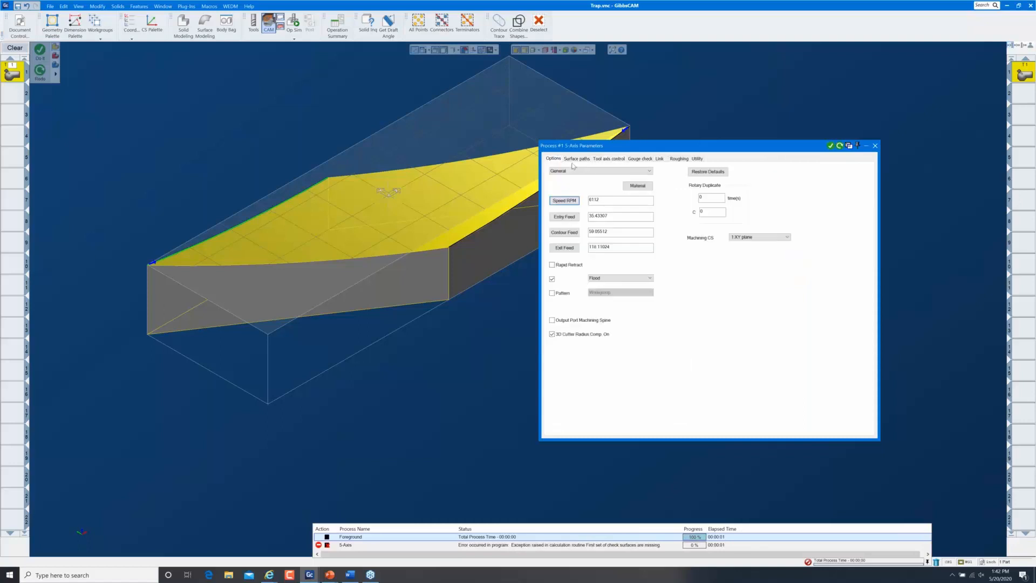
{"action": "left_click", "coordinate": [695, 173]}
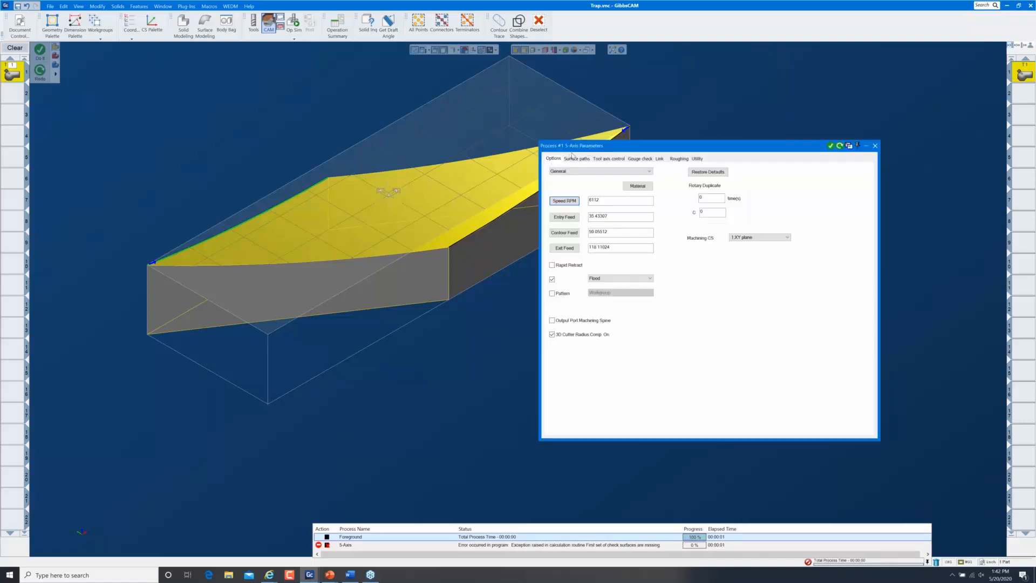
{"action": "left_click", "coordinate": [576, 159]}
{"action": "left_click", "coordinate": [621, 184]}
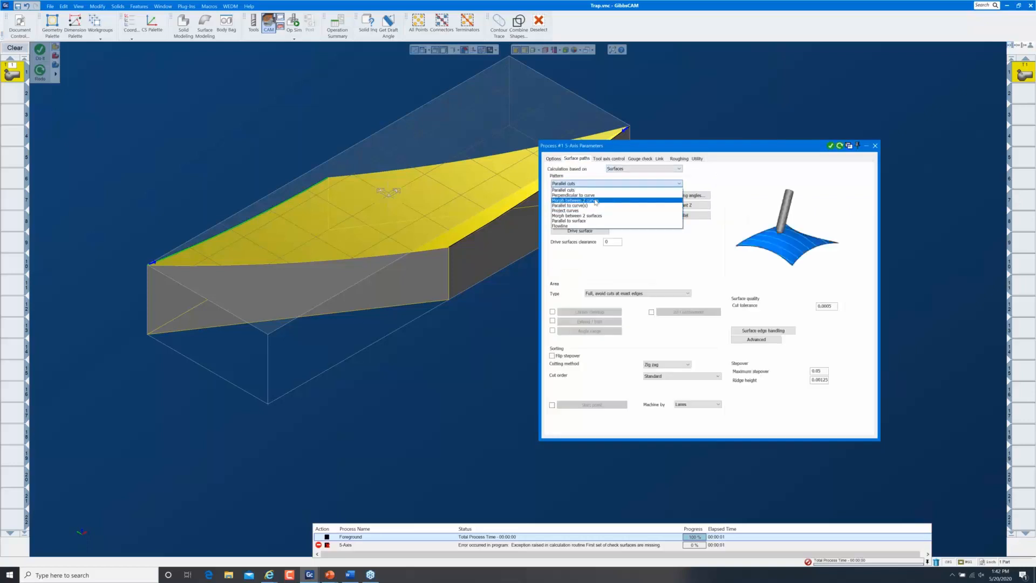
{"action": "left_click", "coordinate": [589, 200]}
Confirm the sloped top face as drive surface and both edge curves, then regenerate the toolpath
{"action": "left_click", "coordinate": [581, 231]}
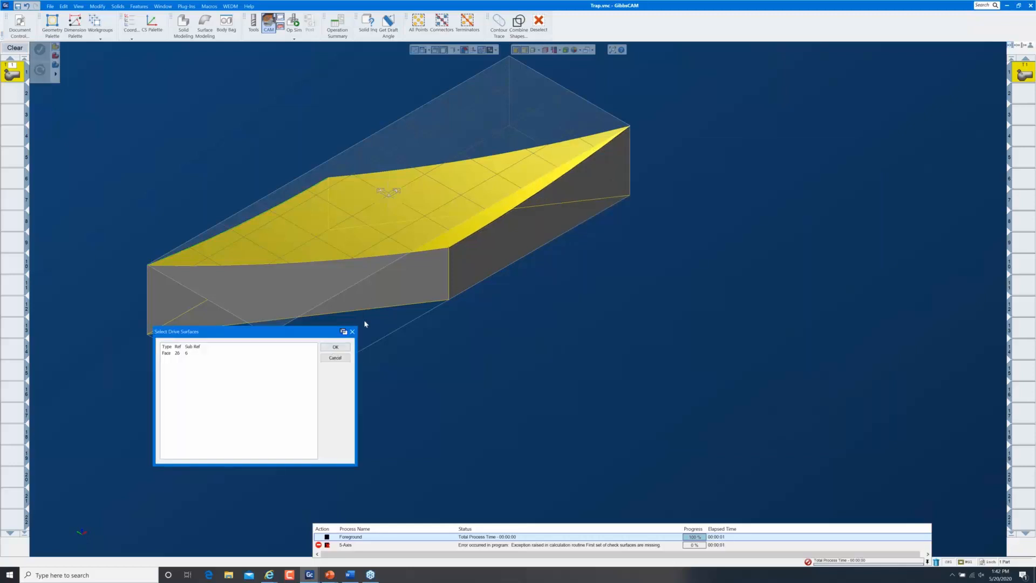
{"action": "left_click", "coordinate": [335, 347]}
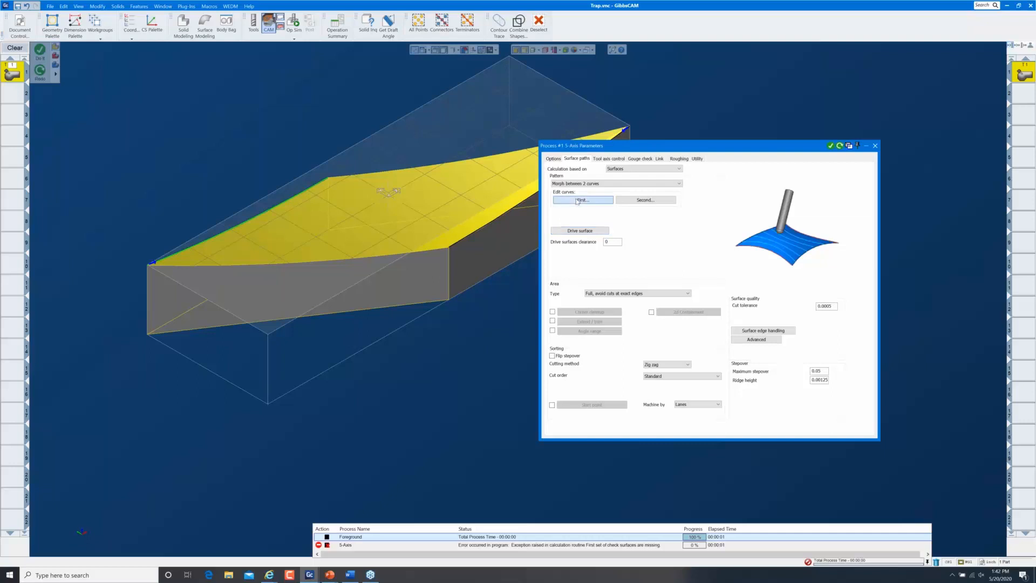
{"action": "left_click", "coordinate": [583, 200]}
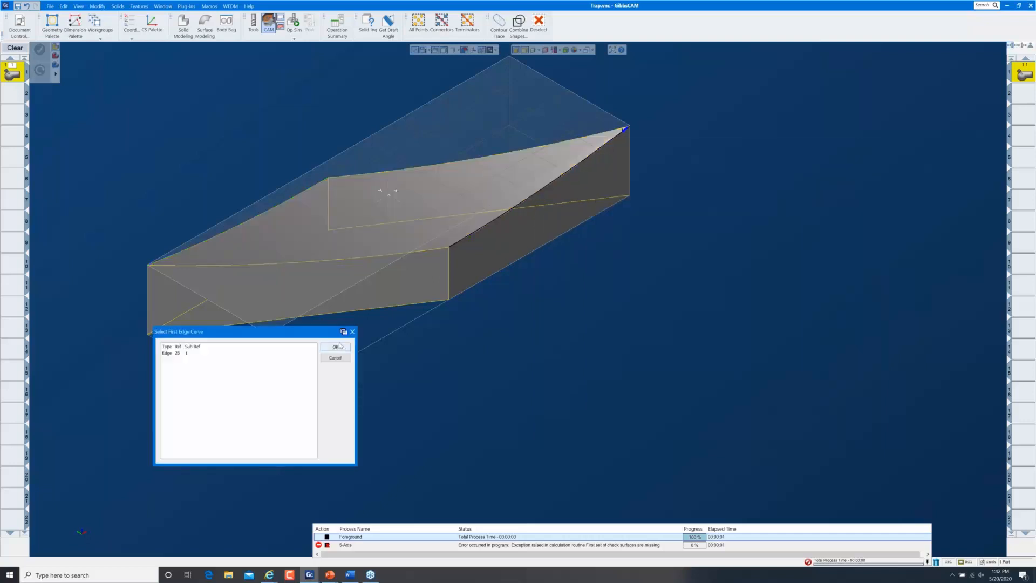
{"action": "left_click", "coordinate": [335, 347]}
{"action": "left_click", "coordinate": [645, 199]}
{"action": "left_click", "coordinate": [347, 350]}
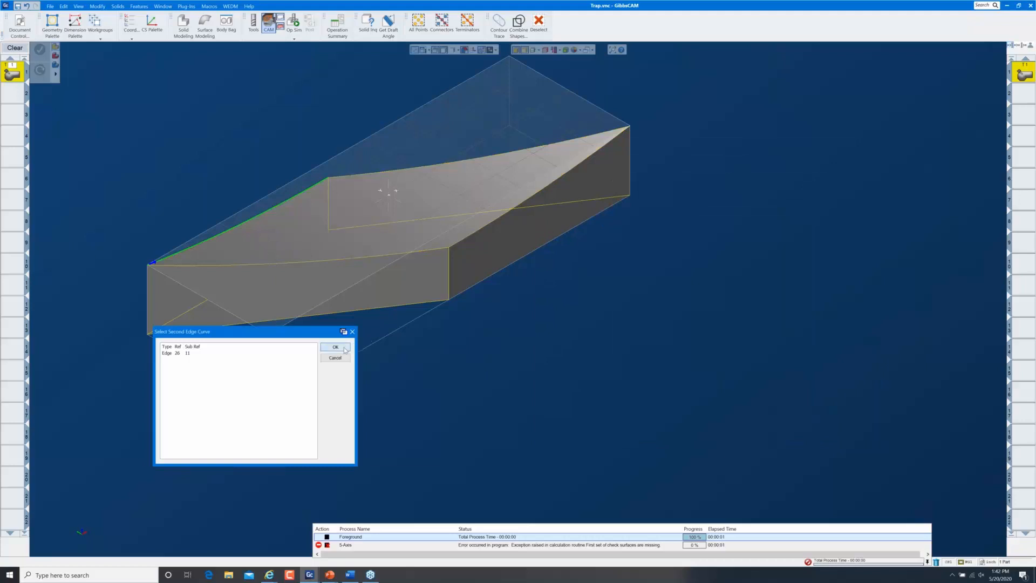
{"action": "left_click", "coordinate": [839, 147]}
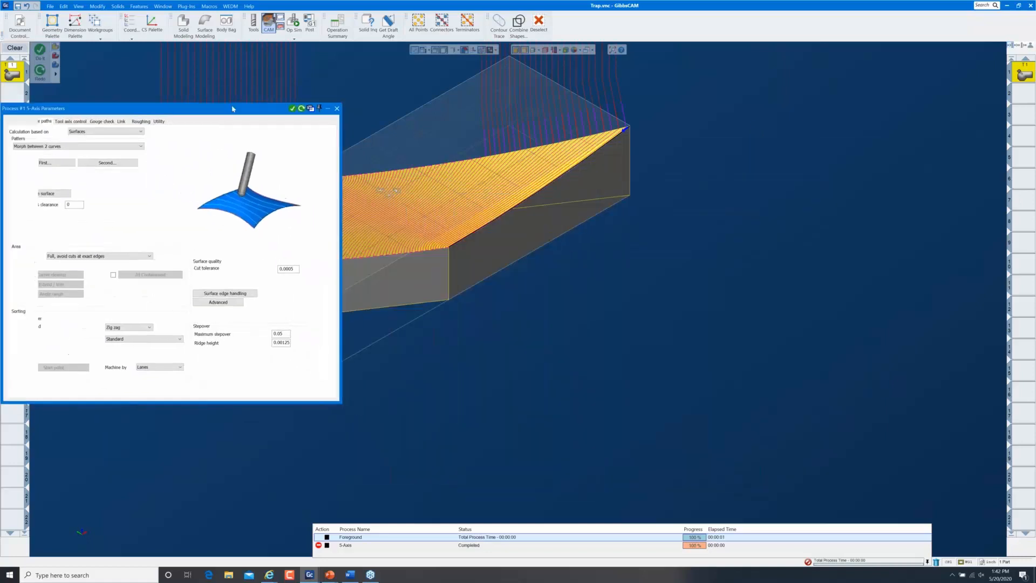
Enable Extend edge curve under Surface edge handling and recalculate the toolpath
{"action": "middle_click_drag", "start_coordinate": [566, 212], "coordinate": [779, 264]}
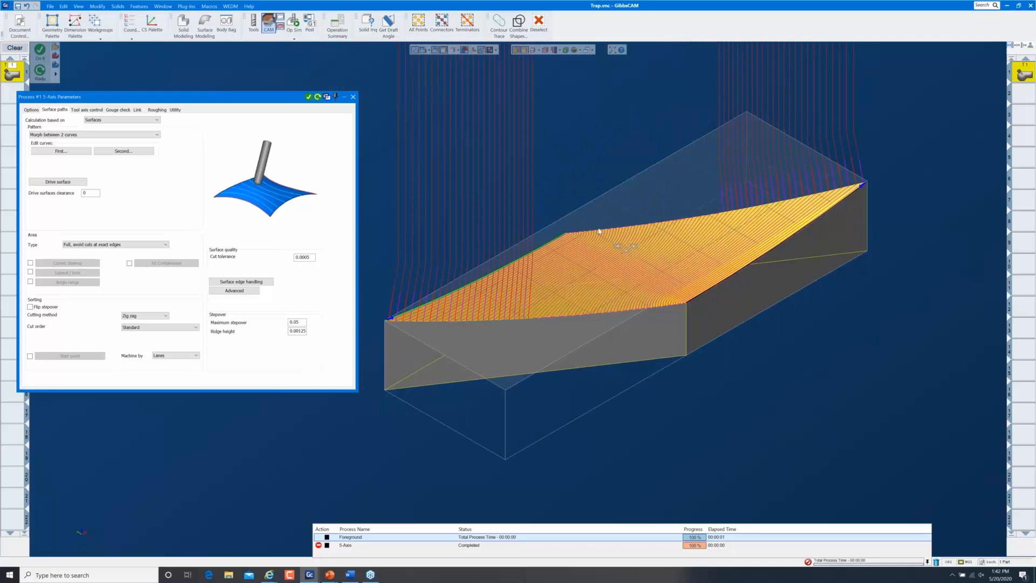
{"action": "key", "text": "ctrl+h"}
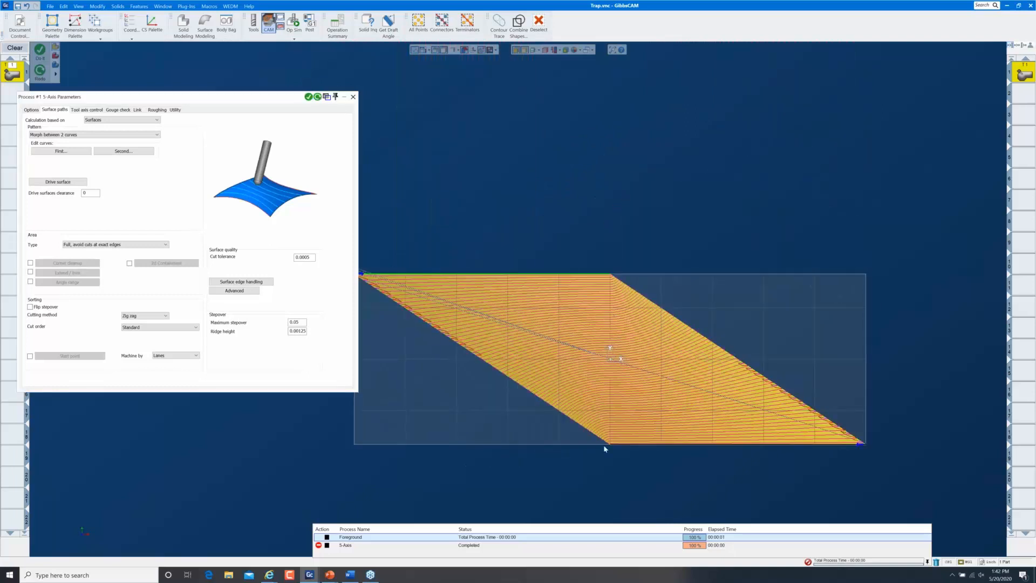
{"action": "left_click_drag", "start_coordinate": [545, 396], "coordinate": [684, 492]}
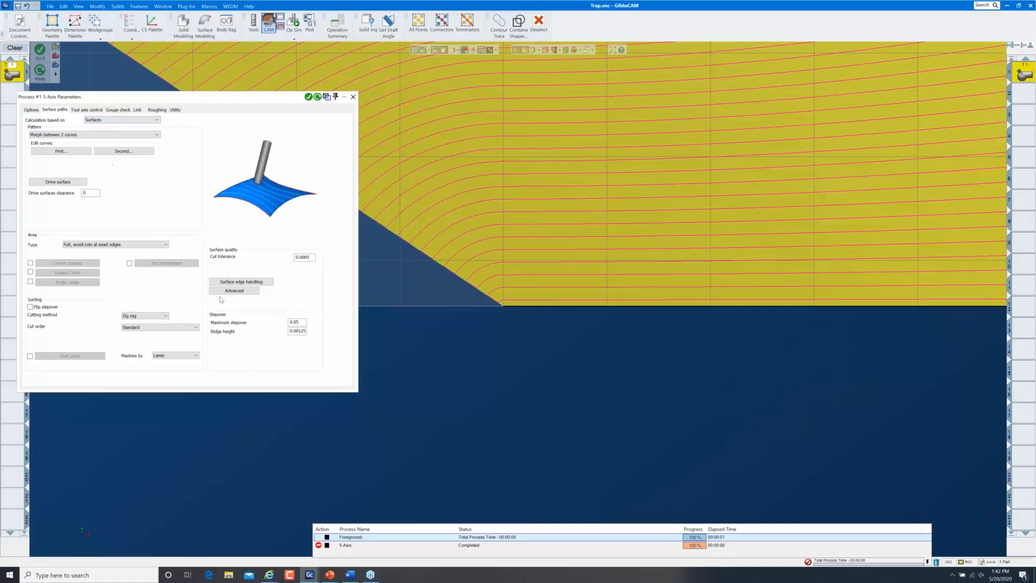
{"action": "left_click", "coordinate": [245, 282]}
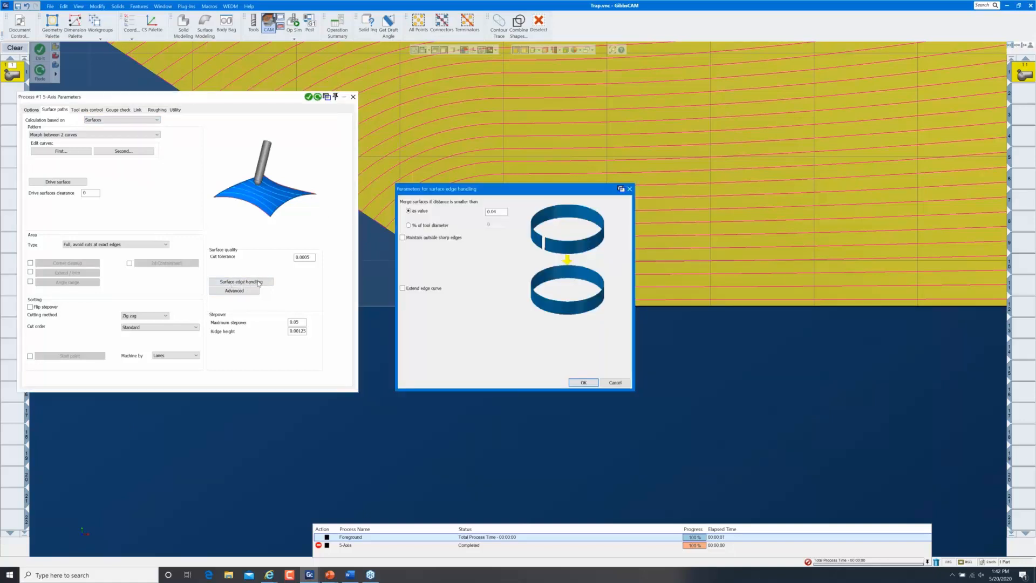
{"action": "left_click", "coordinate": [410, 292]}
{"action": "left_click", "coordinate": [597, 383]}
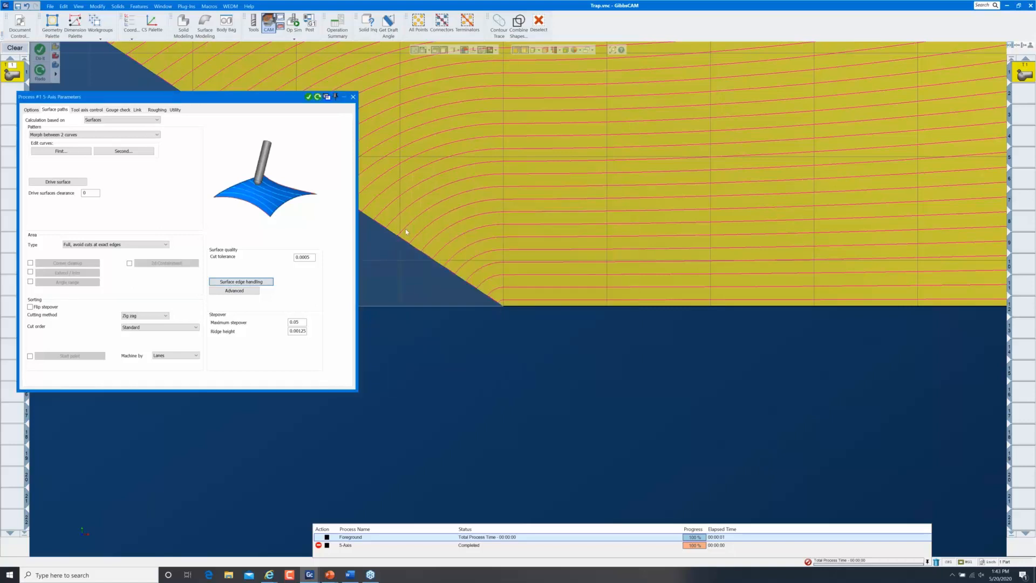
{"action": "left_click", "coordinate": [317, 96]}
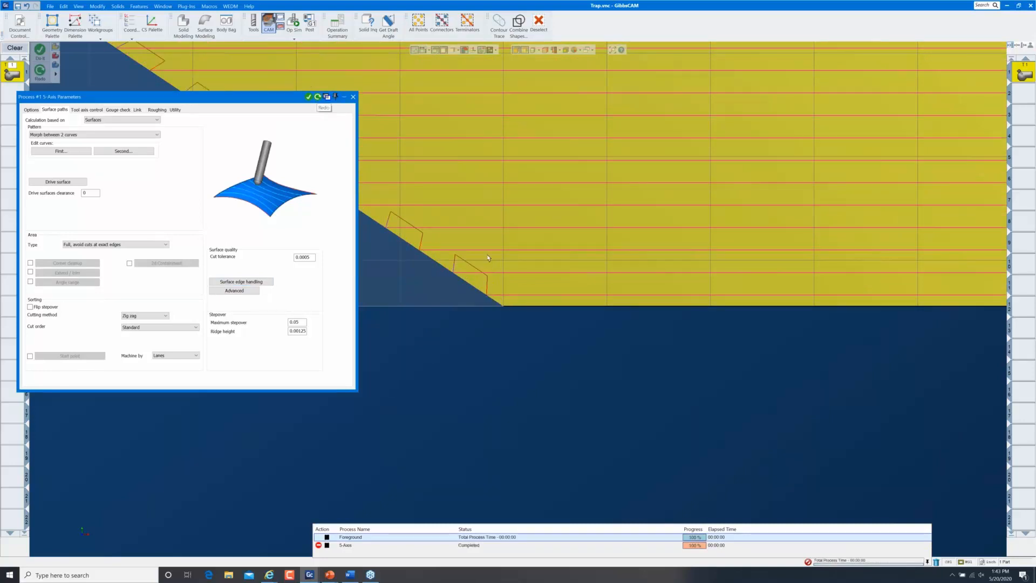
{"action": "key", "text": "ctrl+i"}
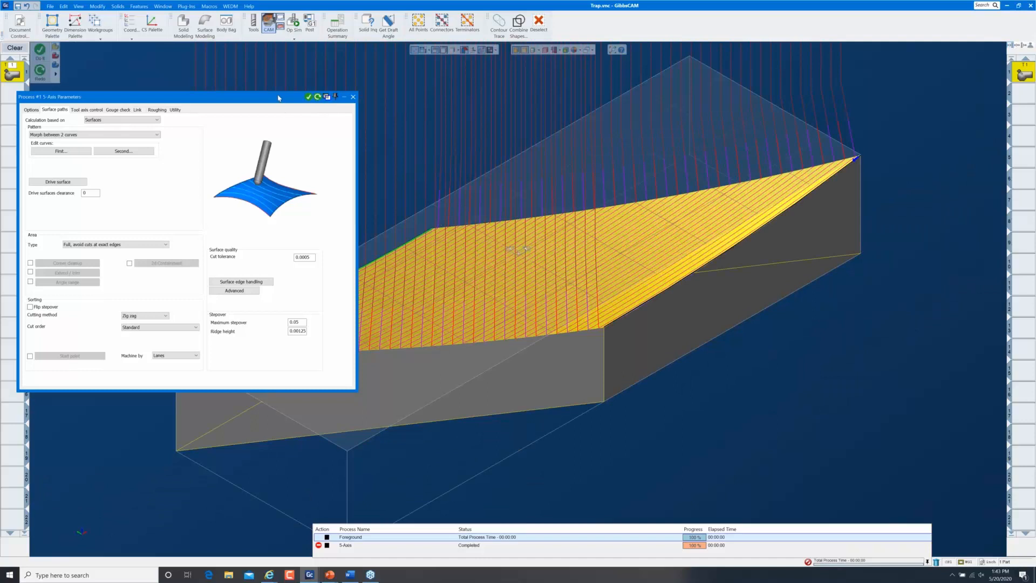
Review the Link, Surface paths and Tool axis control settings and zoom onto the block's right tip
{"action": "left_click_drag", "start_coordinate": [278, 98], "coordinate": [363, 208]}
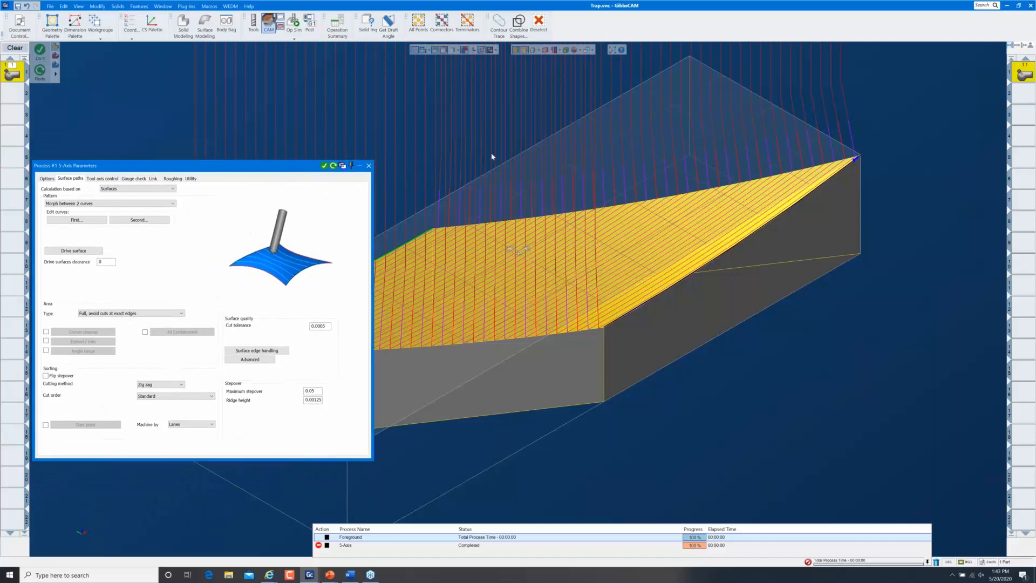
{"action": "left_click", "coordinate": [153, 179]}
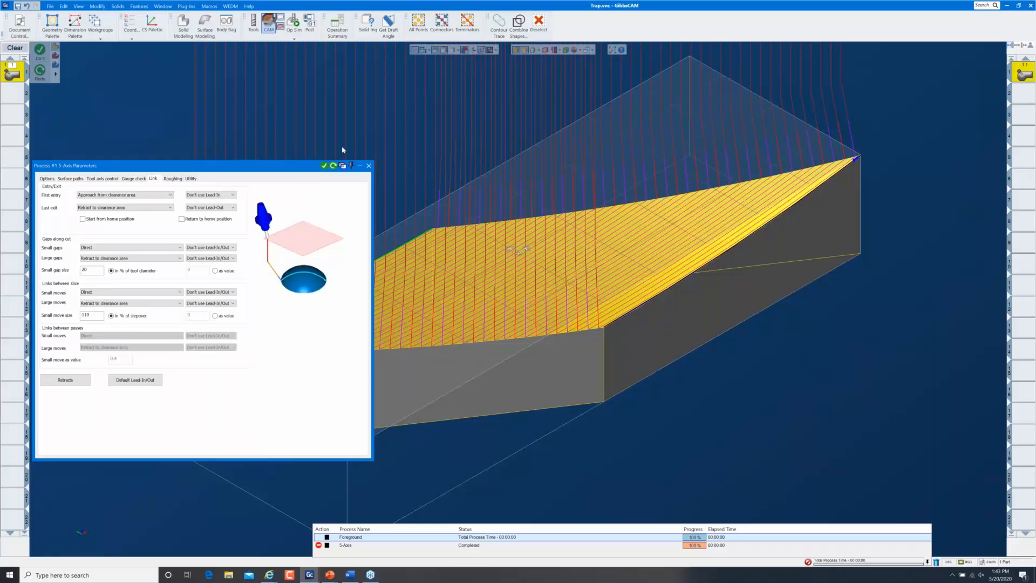
{"action": "key", "text": "ctrl+h"}
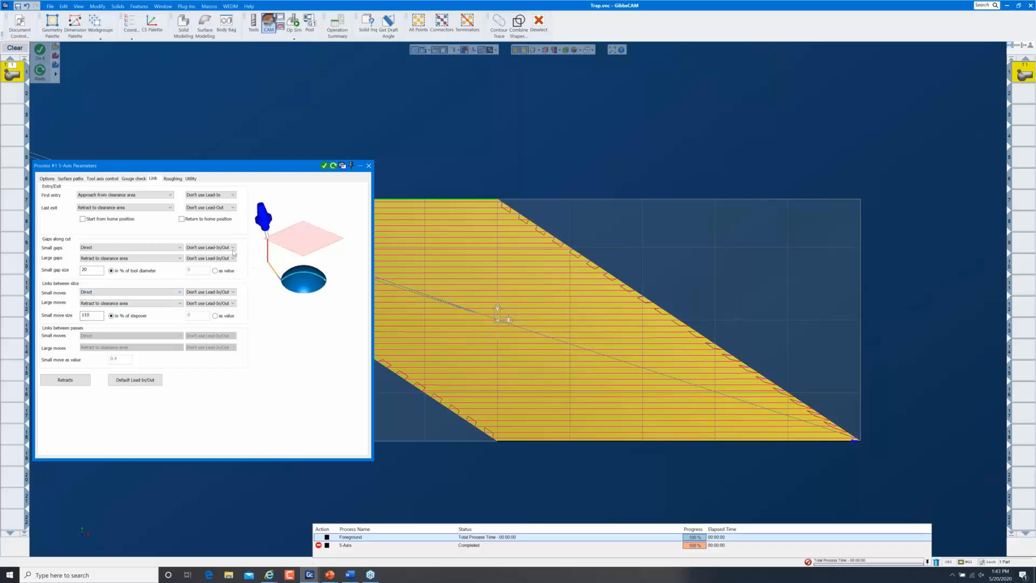
{"action": "left_click", "coordinate": [71, 178]}
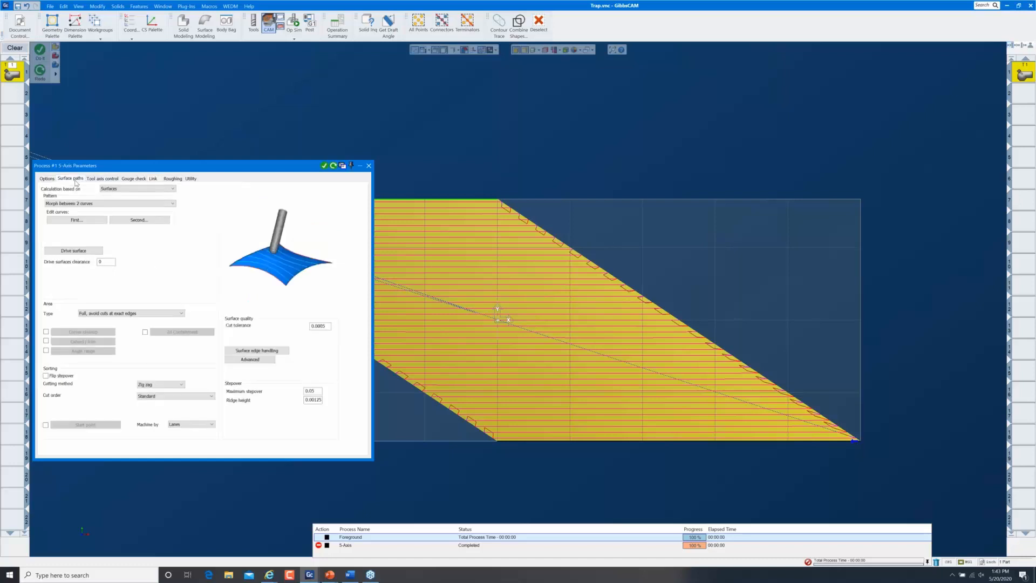
{"action": "left_click", "coordinate": [98, 179]}
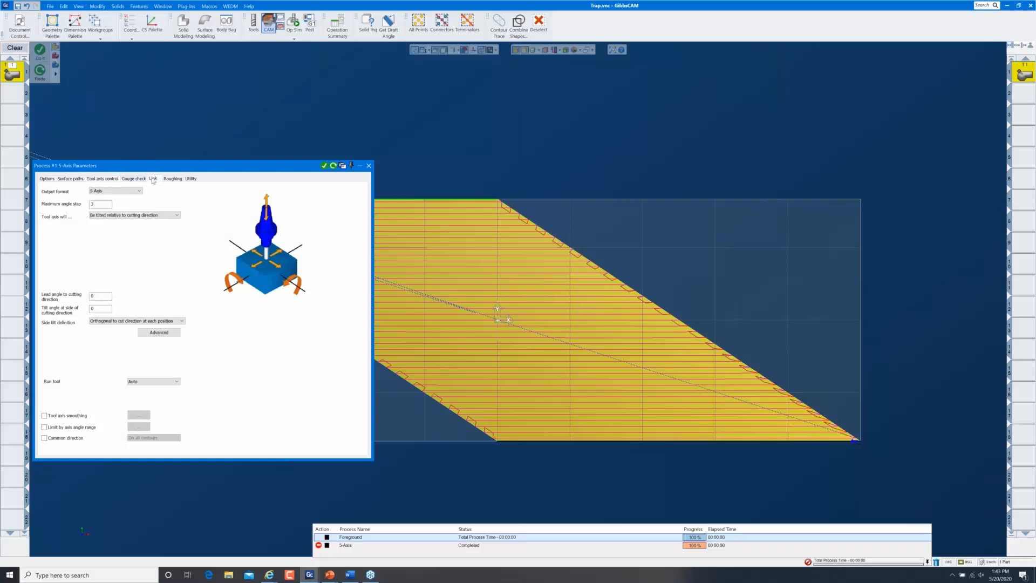
{"action": "left_click_drag", "start_coordinate": [855, 443], "coordinate": [875, 477]}
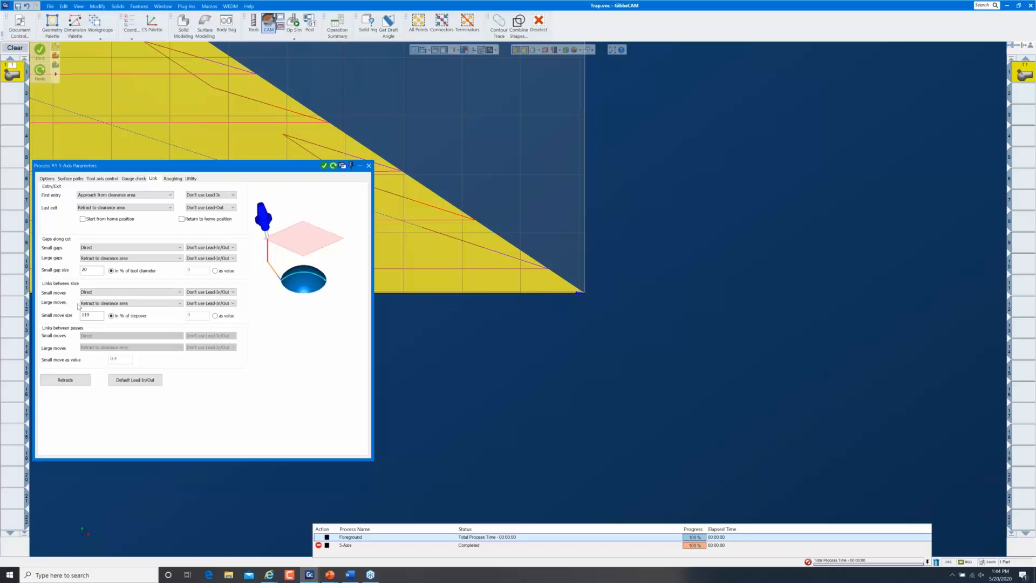
Make small moves between slices Follow surfaces with a small move size of 500%
{"action": "left_click", "coordinate": [167, 293]}
{"action": "left_click", "coordinate": [116, 304]}
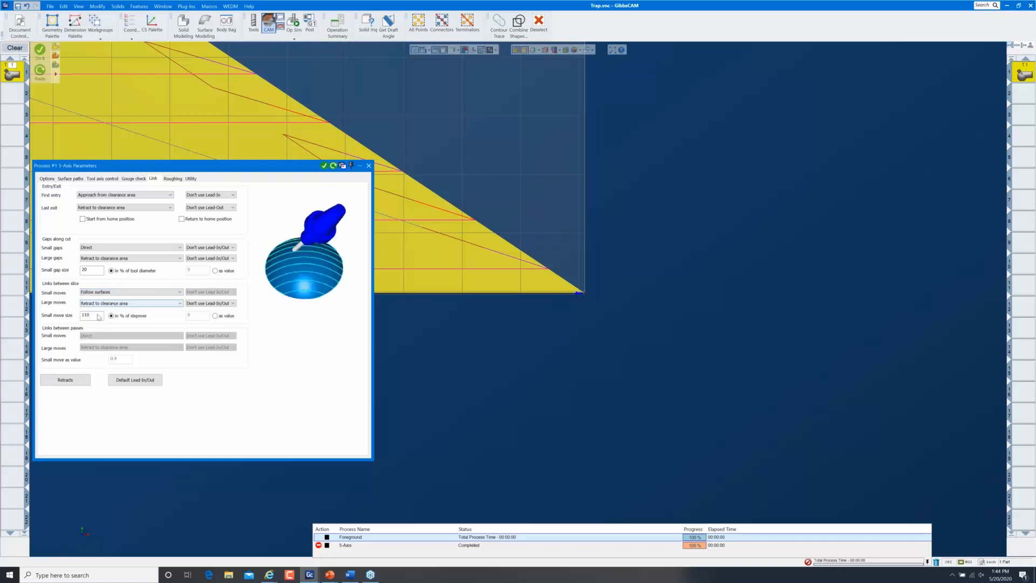
{"action": "left_click", "coordinate": [90, 318]}
{"action": "double_click", "coordinate": [89, 318]}
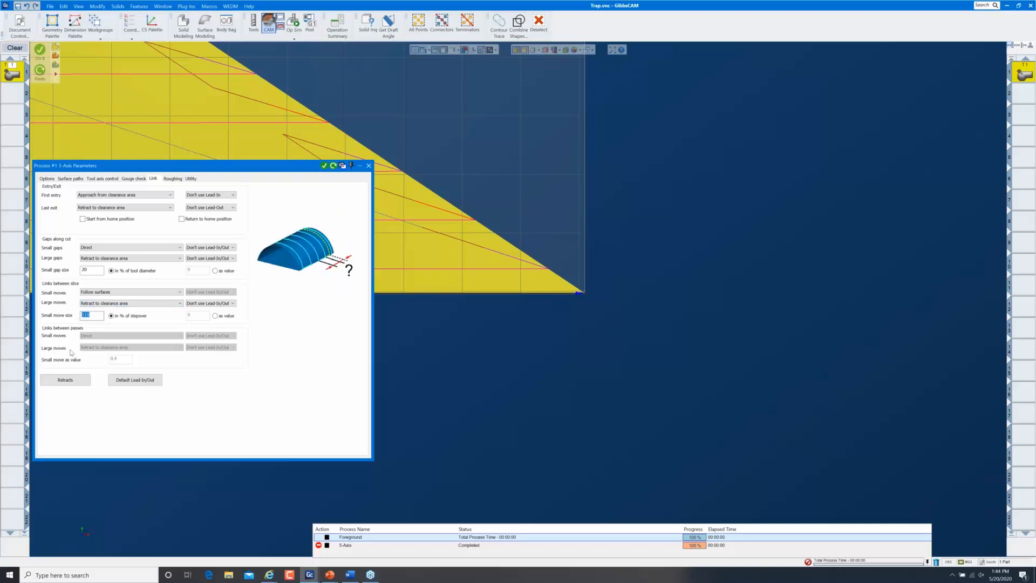
{"action": "type", "text": "500"}
Regenerate the toolpath, close the 5-axis parameters, and minimize GibbsCAM to the Questions slide
{"action": "left_click", "coordinate": [333, 169]}
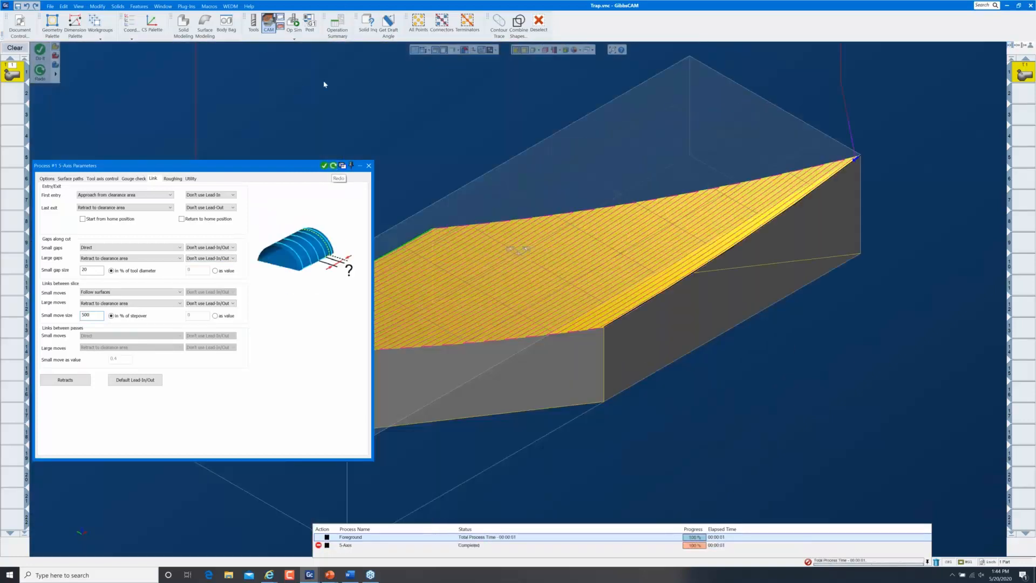
{"action": "left_click", "coordinate": [368, 166]}
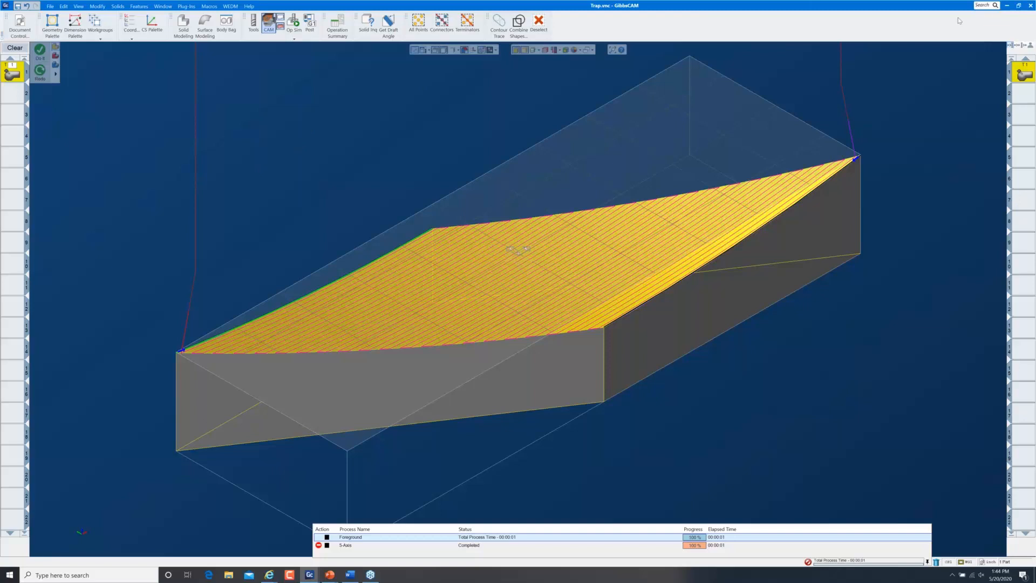
{"action": "left_click", "coordinate": [1008, 6]}
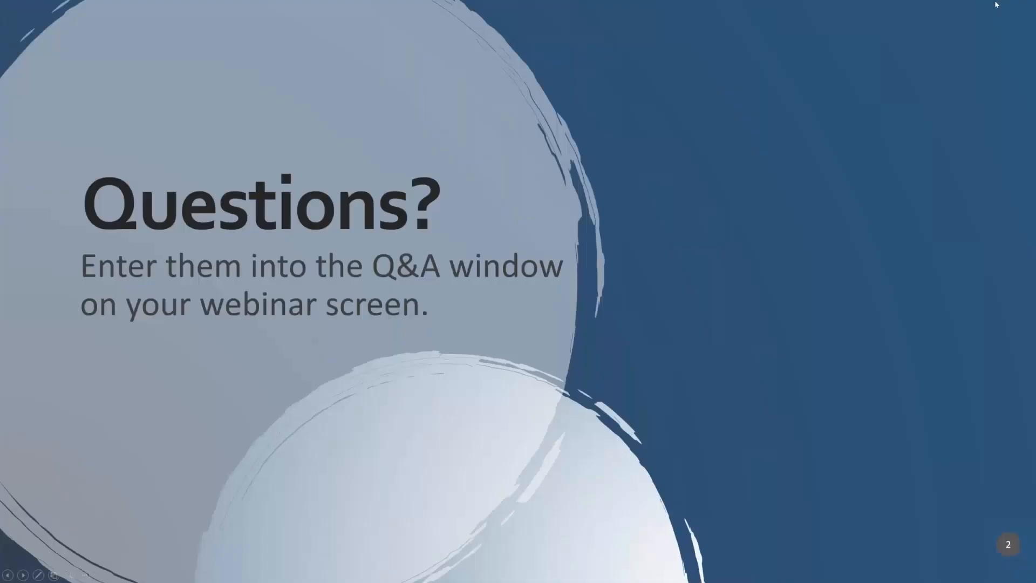